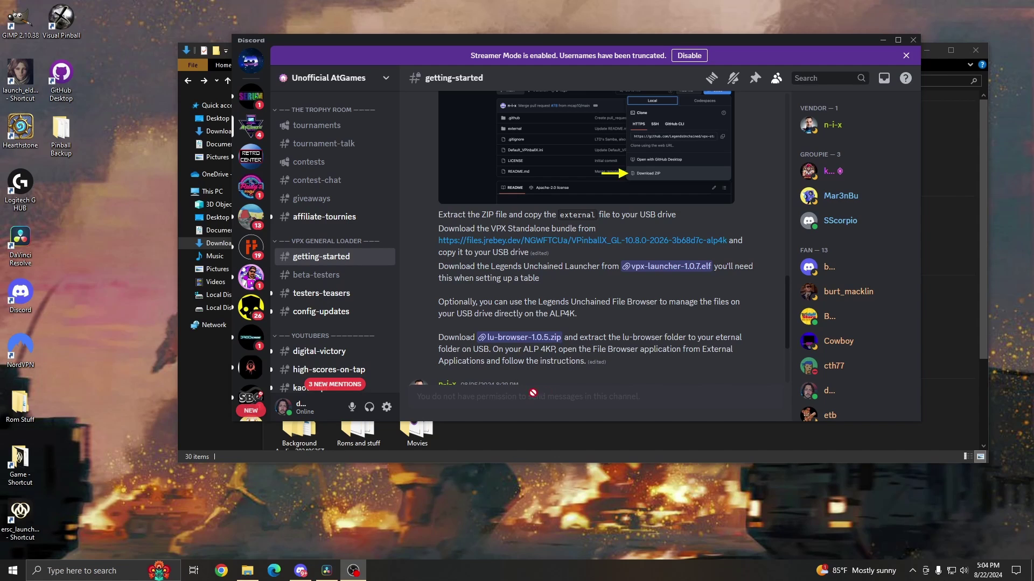
Step: Switch to the Downloads folder in File Explorer and show the view options that include File name extensions
left_click(584, 434)
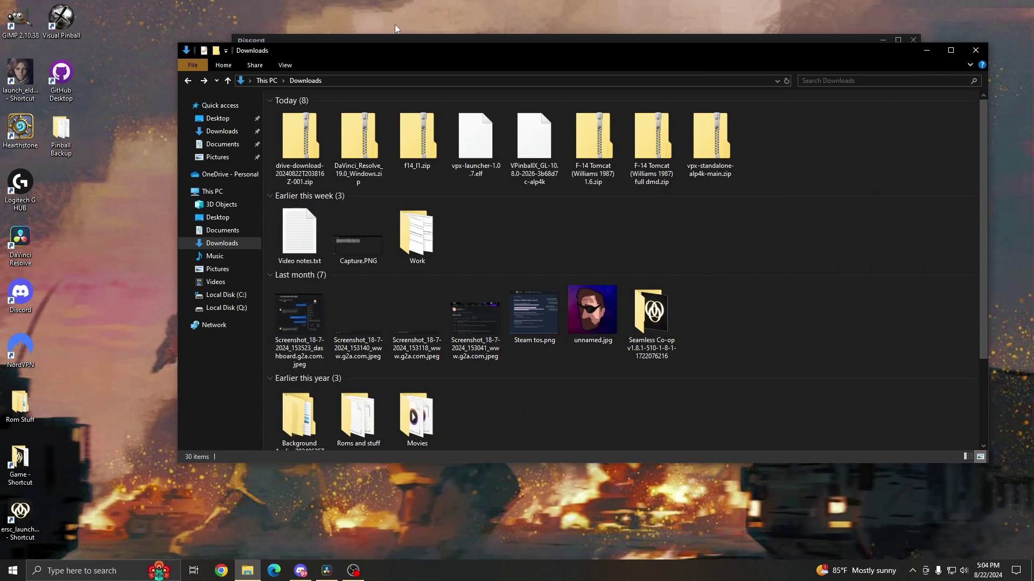
left_click(285, 64)
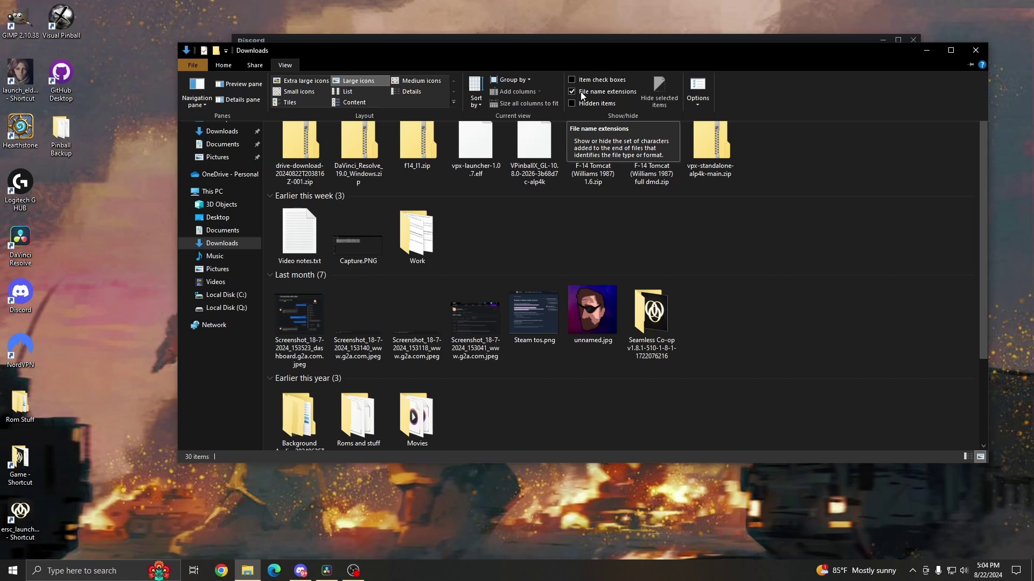
Step: Switch to Discord and read the getting-started guide's instructions on flash drives, the repository ZIP, the VPX Standalone bundle and the launcher
left_click(437, 38)
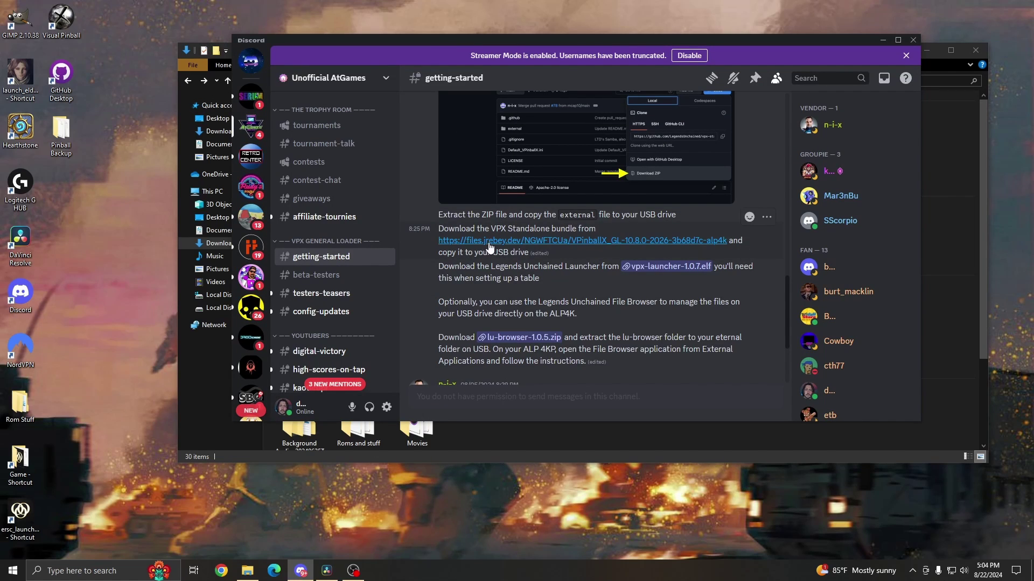
scroll(526, 230, "up", 10)
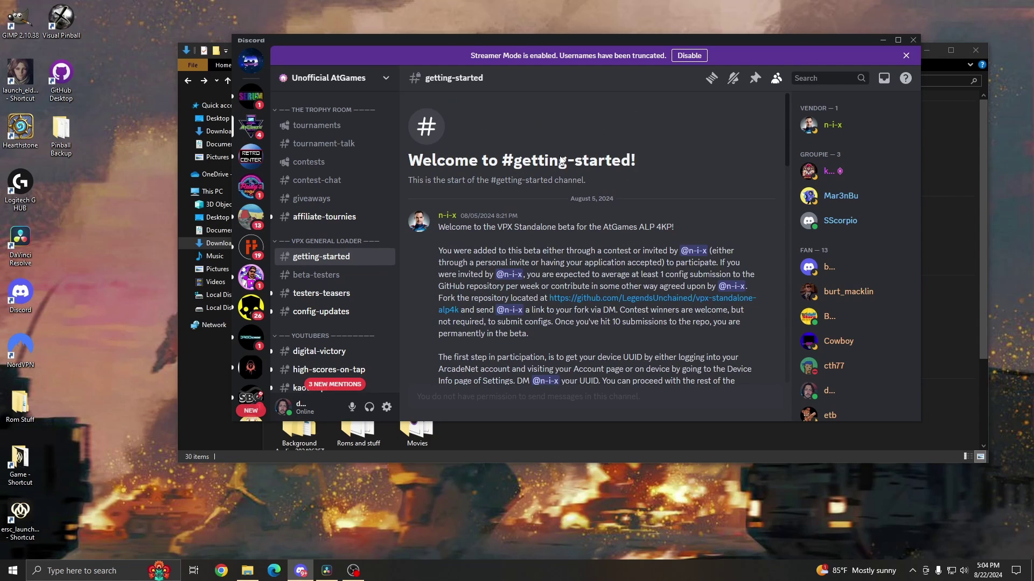
scroll(599, 241, "down", 12)
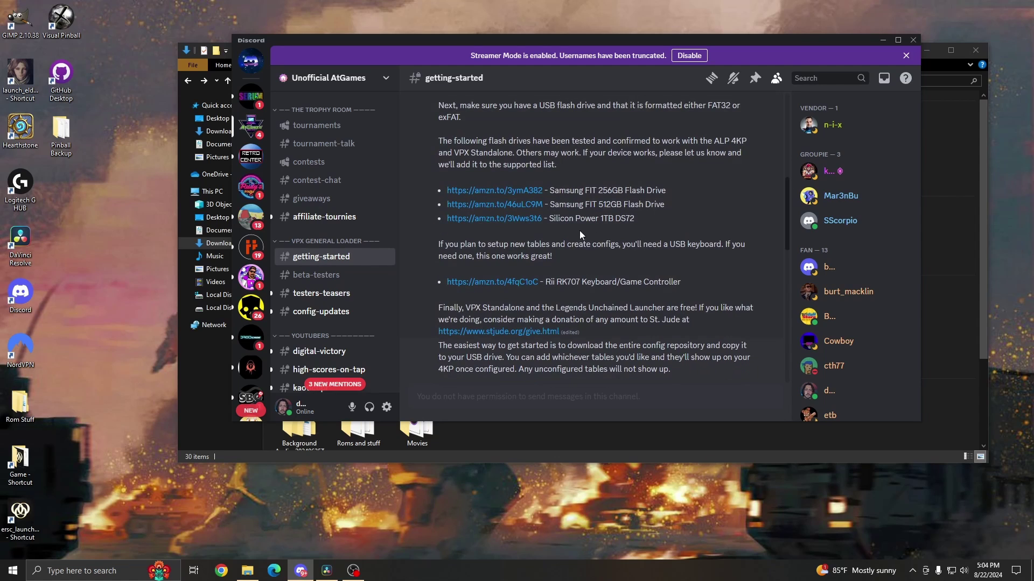
scroll(664, 222, "up", 4)
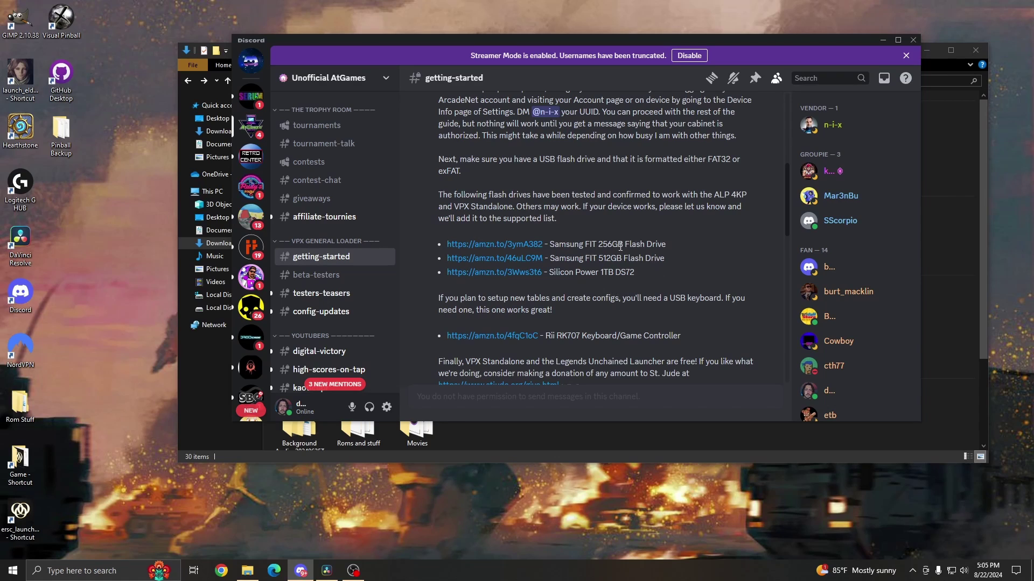
scroll(611, 257, "down", 5)
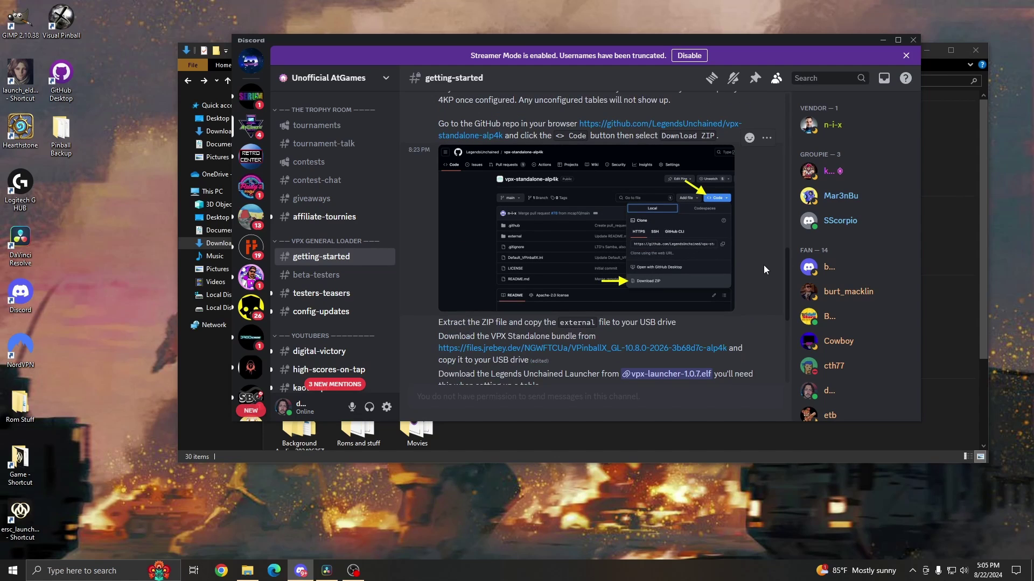
scroll(763, 264, "down", 2)
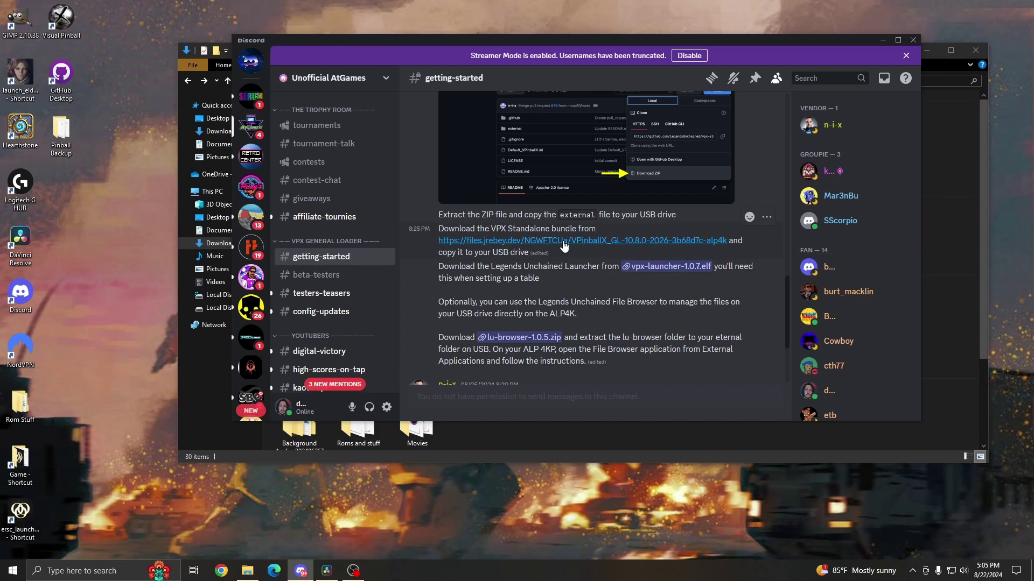
left_click(668, 269)
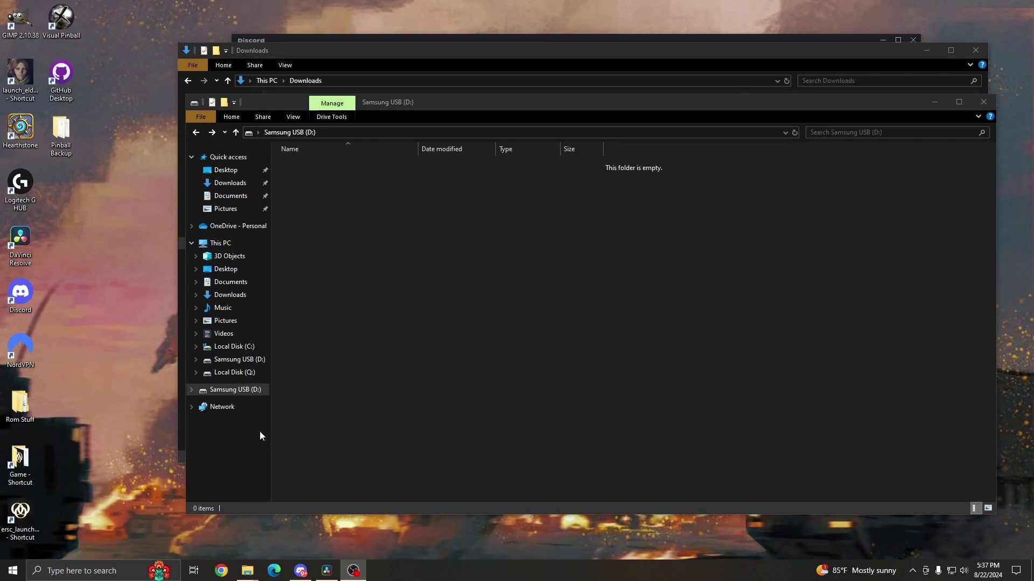
Step: Check the format settings of the Samsung USB (D:) drive, choose exFAT as the file system, and close them without formatting
right_click(227, 391)
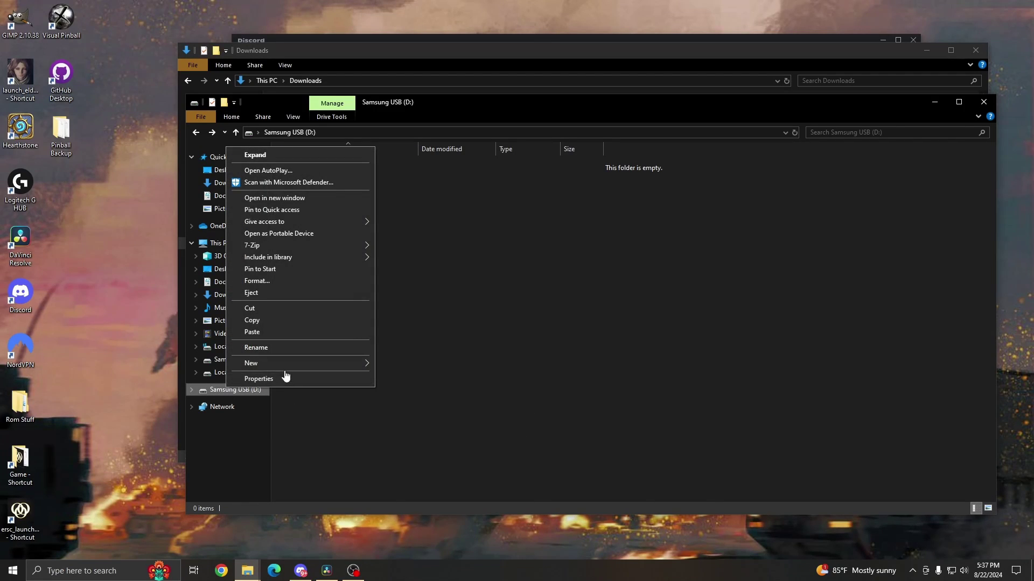
mouse_move(288, 371)
left_click(289, 281)
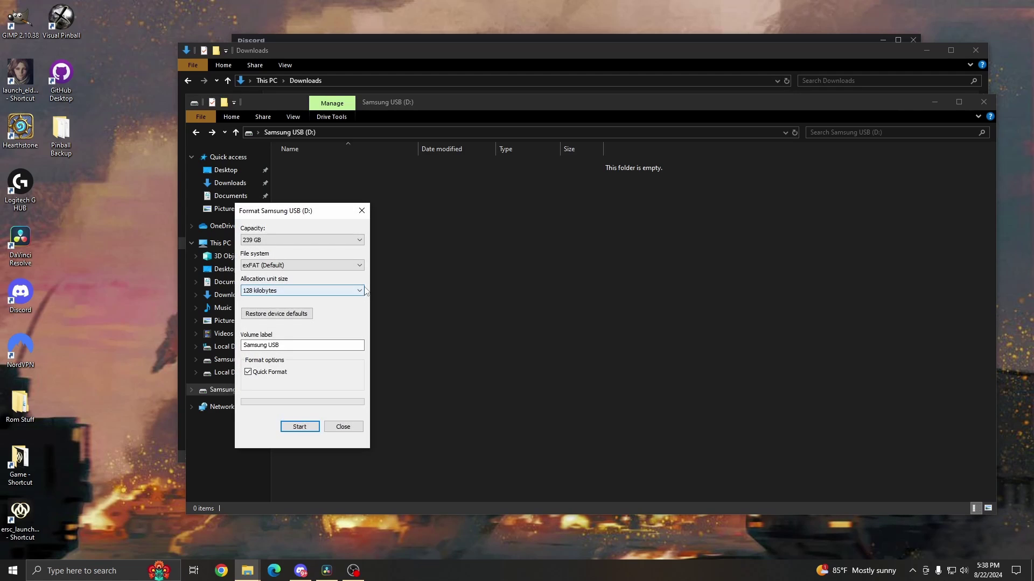
left_click(326, 266)
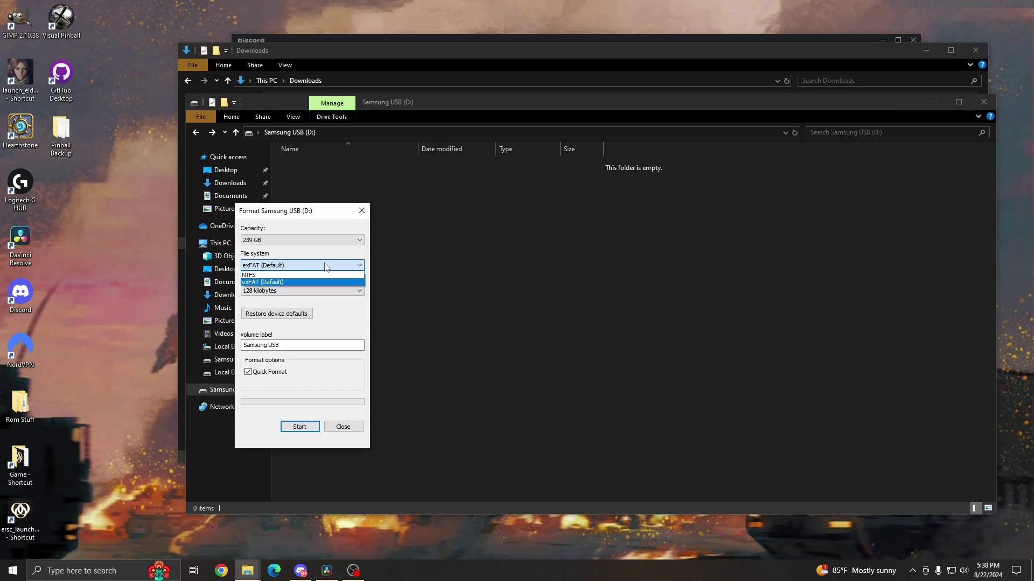
left_click(284, 282)
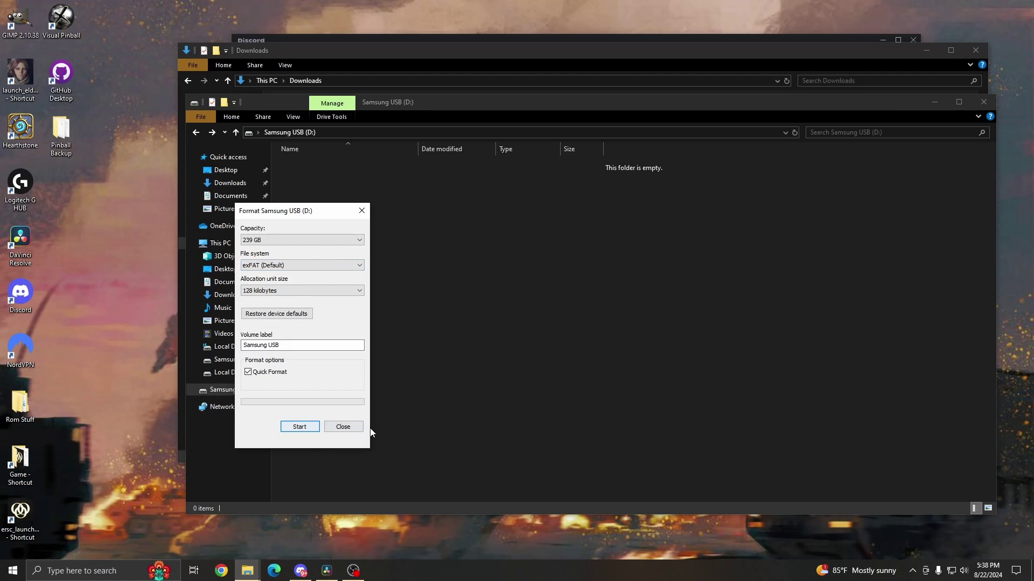
left_click(351, 428)
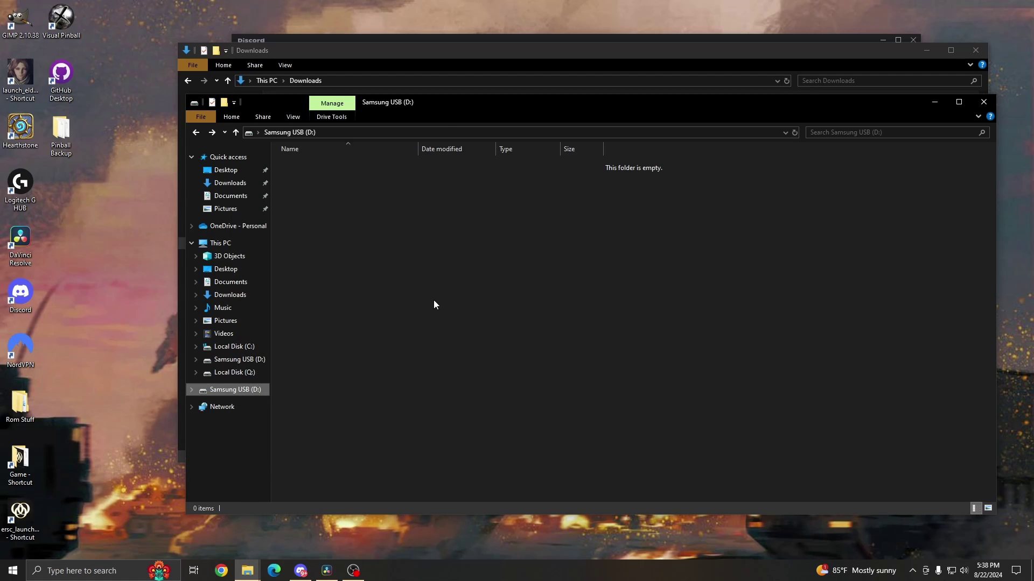
Step: Copy the VPinballX_GL-10.8.0-2026-3b68d7c-alp4k file from Downloads to the root of the Samsung USB (D:) drive
left_click(385, 64)
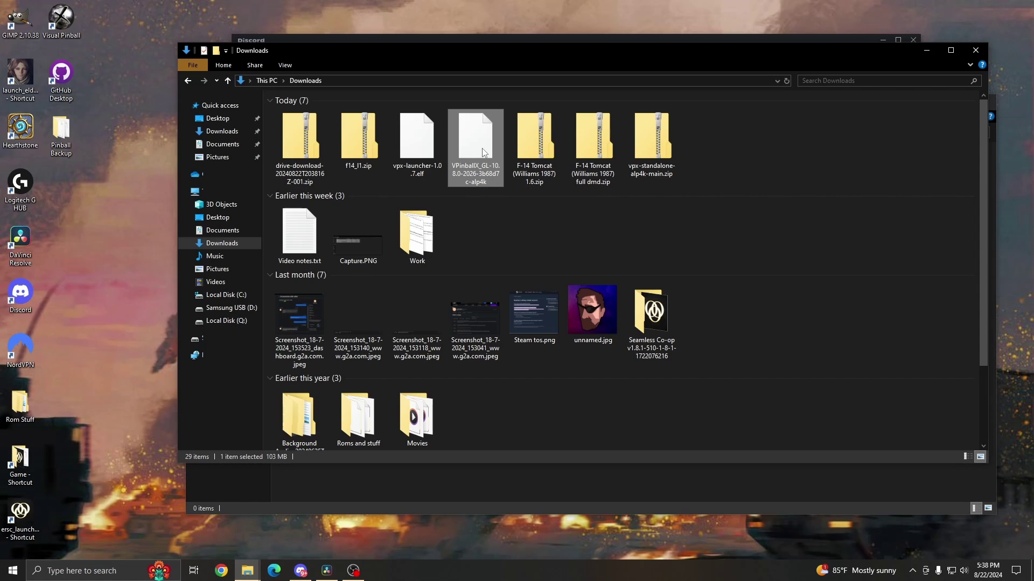
left_click(440, 483)
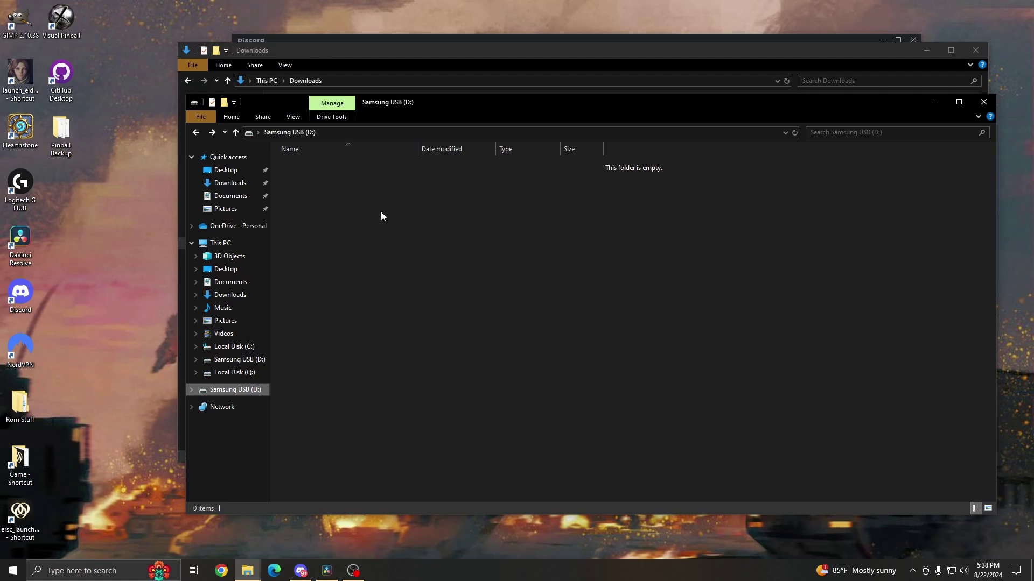
key("ctrl+v")
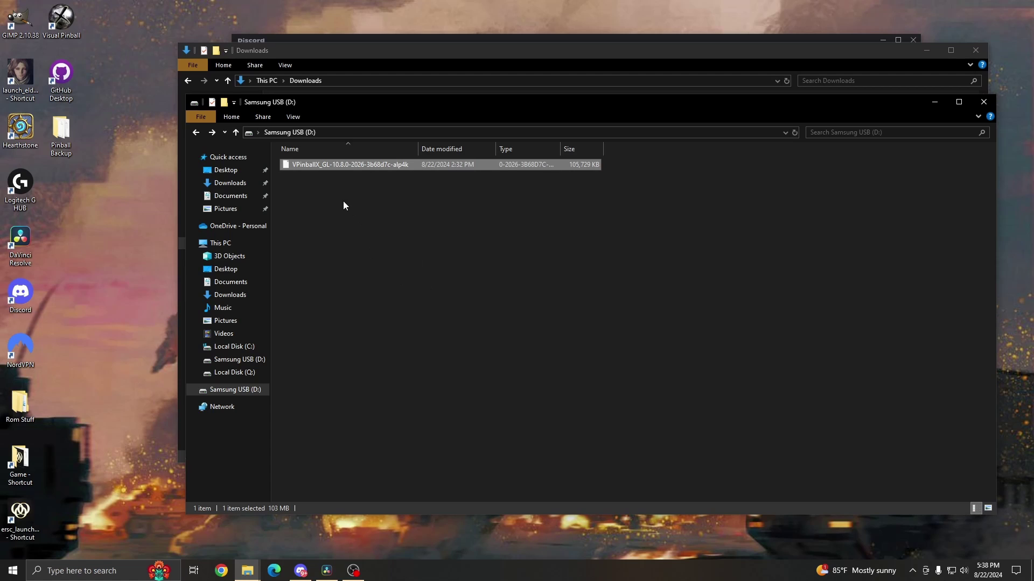
Step: Create a folder named external in the root of the Samsung USB (D:) drive and open it
right_click(321, 196)
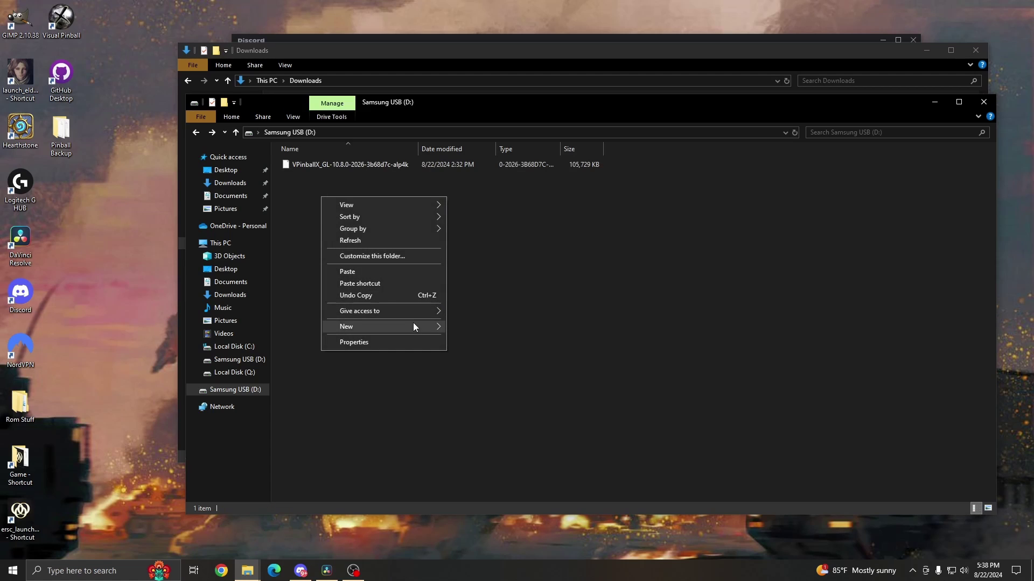
mouse_move(412, 325)
left_click(510, 327)
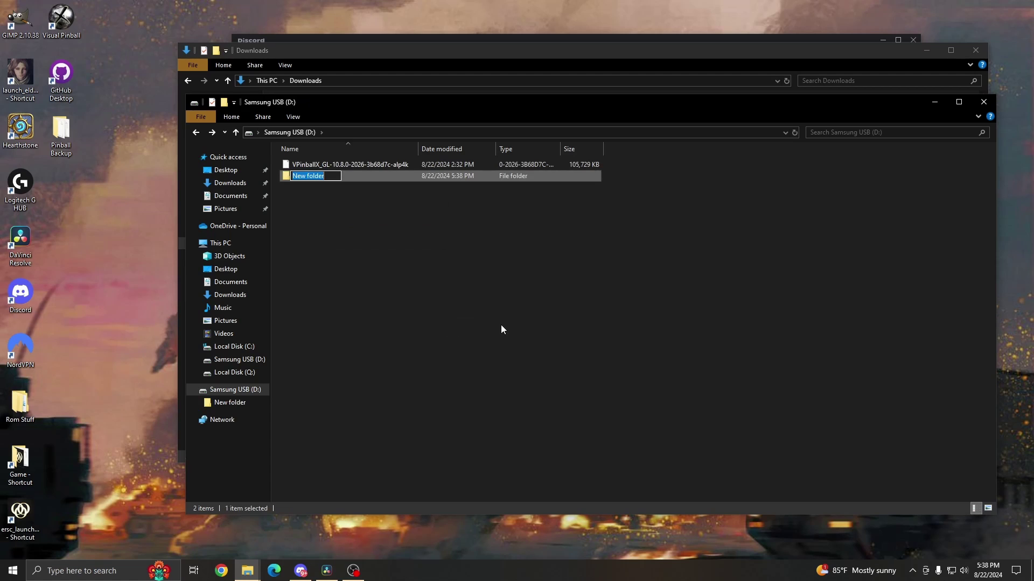
type("external")
key("Return")
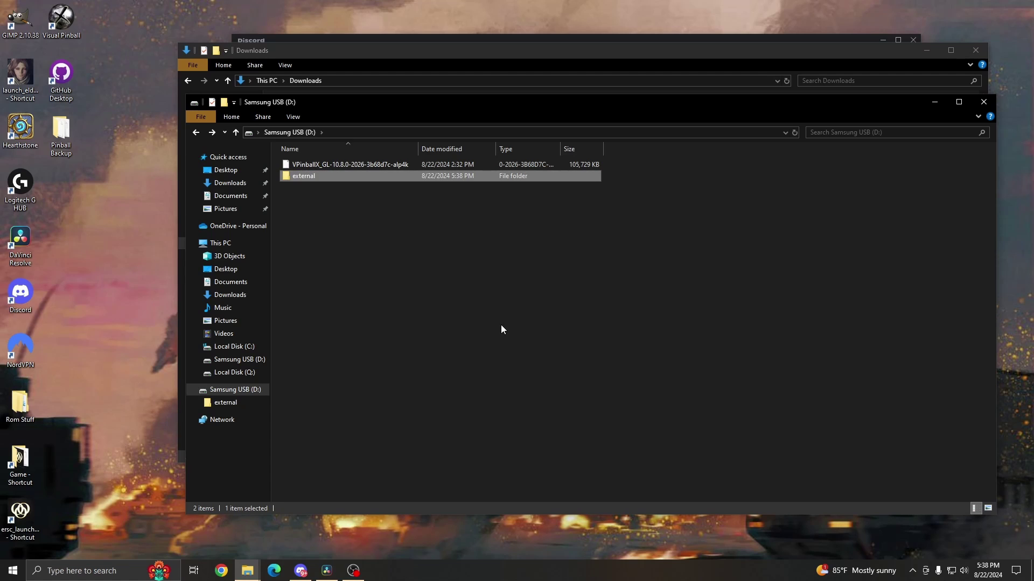
double_click(333, 178)
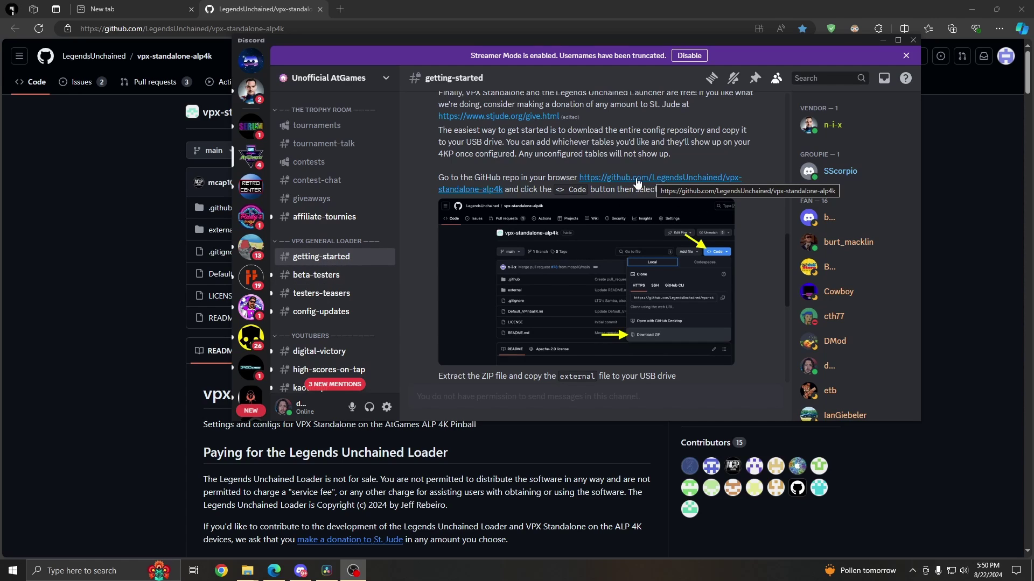
Step: Switch to the vpx-standalone-alp4k GitHub page in the browser and examine the README's tested tables, including ROM Required and FPS
left_click(154, 299)
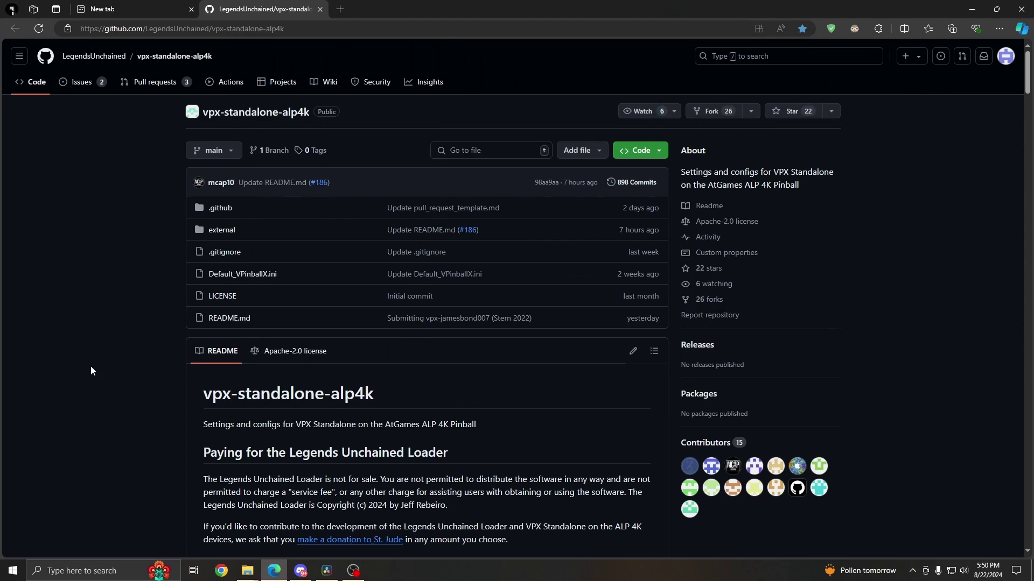
scroll(92, 369, "down", 5)
scroll(106, 381, "down", 10)
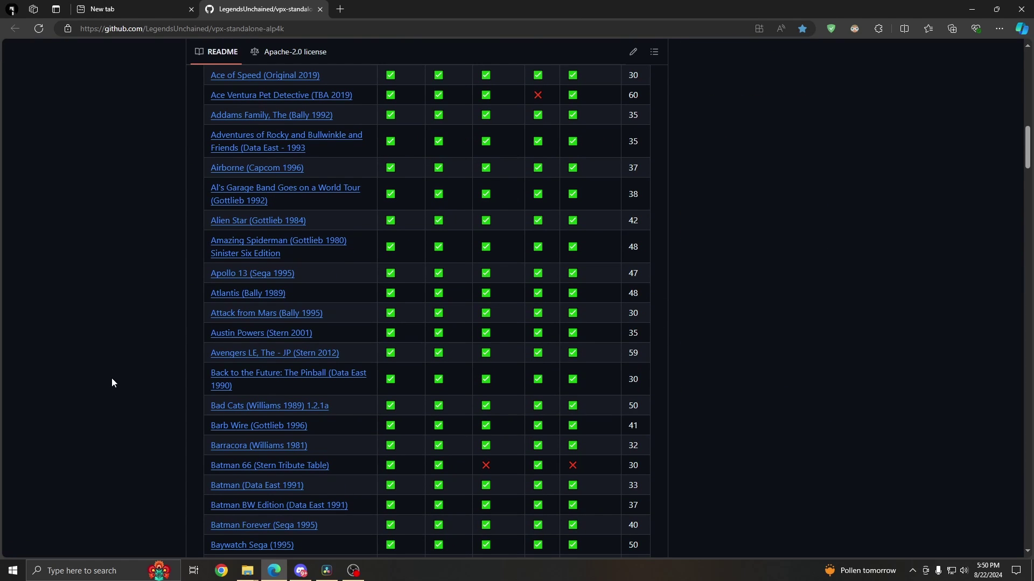
scroll(111, 378, "down", 10)
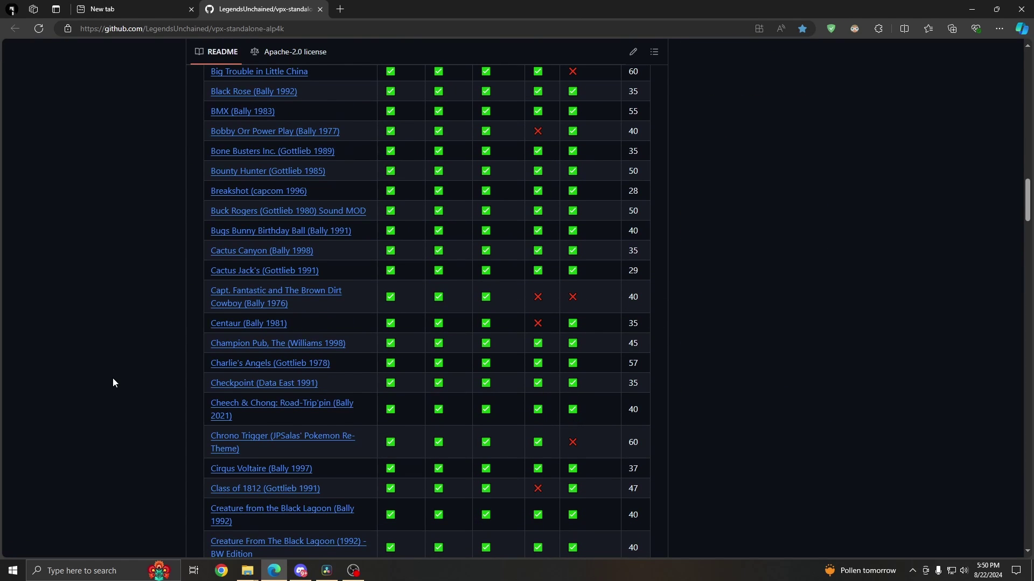
scroll(111, 376, "up", 15)
scroll(115, 384, "down", 6)
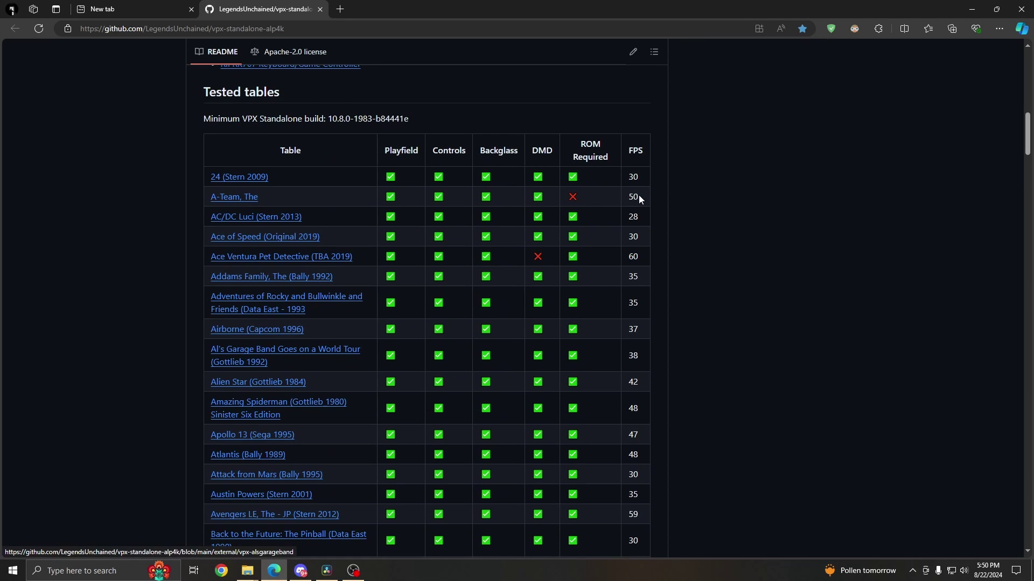
scroll(606, 215, "down", 15)
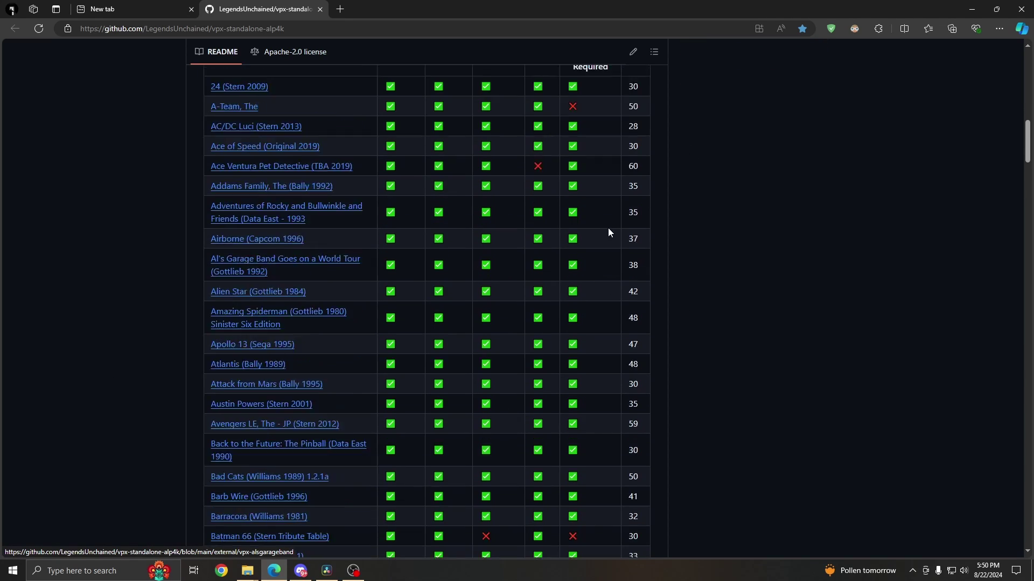
scroll(573, 326, "up", 7)
scroll(572, 326, "up", 12)
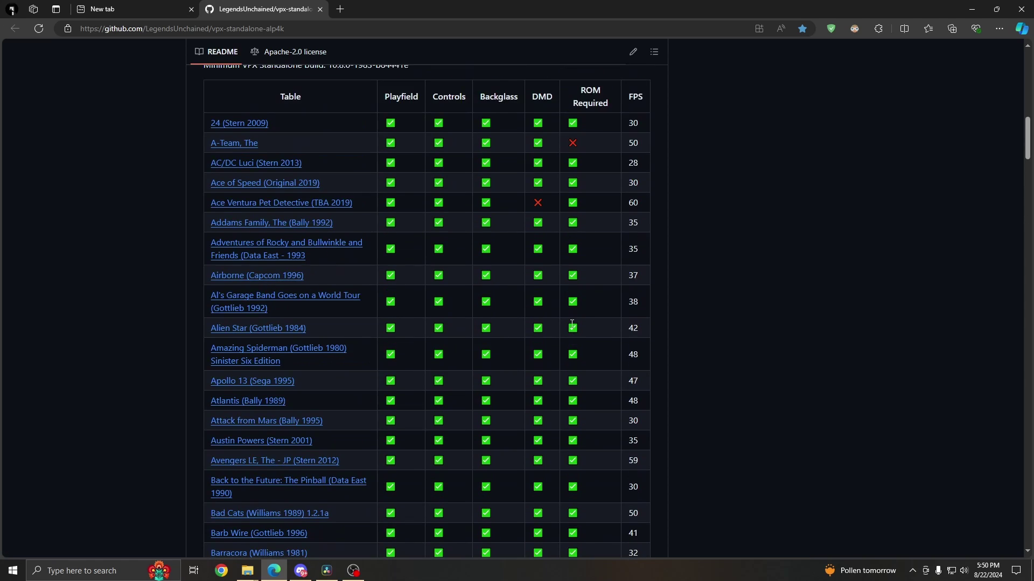
scroll(568, 331, "up", 10)
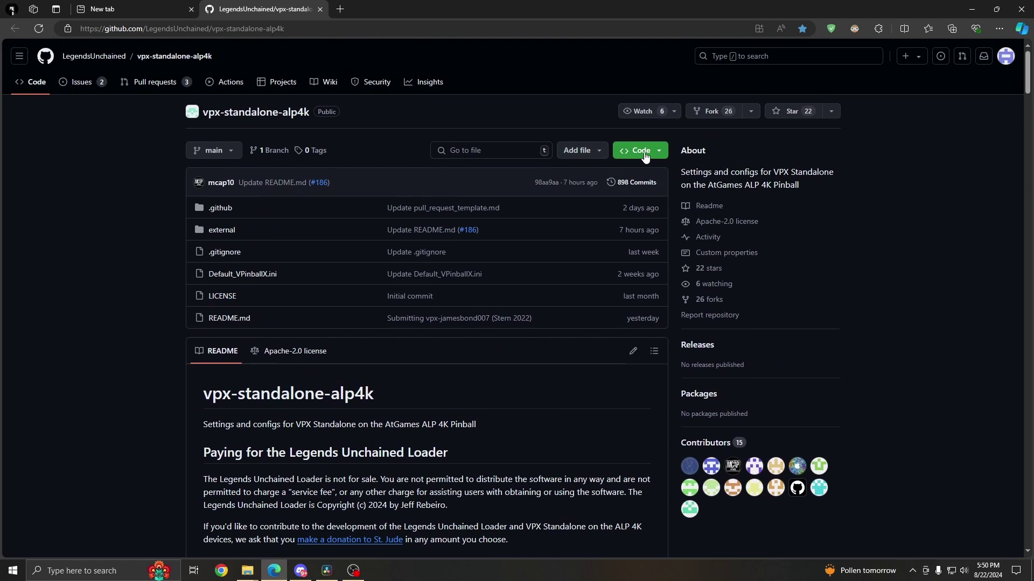
Step: Show the repository's Download ZIP option and return to the README's list of tested tables
left_click(645, 156)
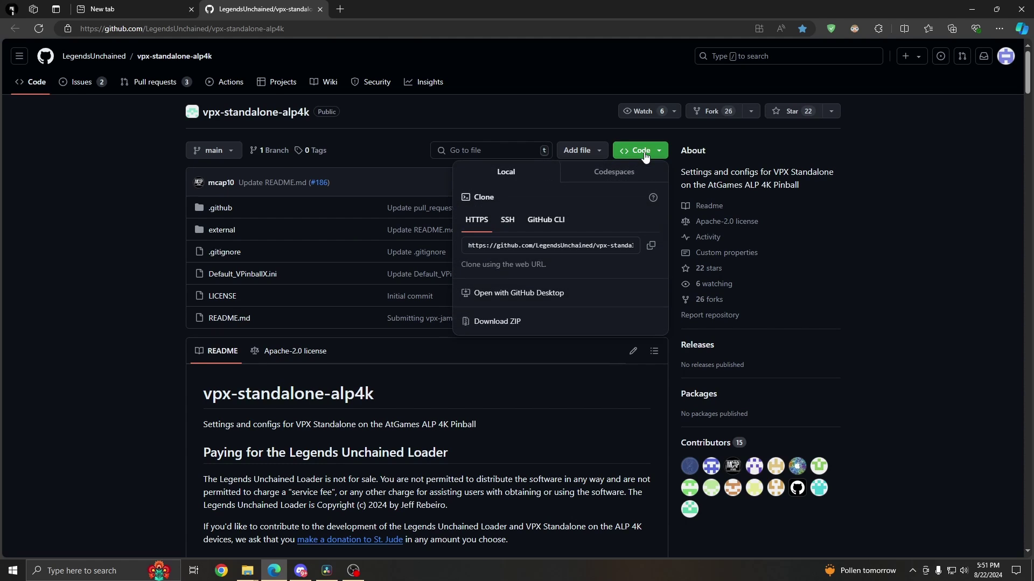
left_click(524, 322)
scroll(392, 506, "down", 15)
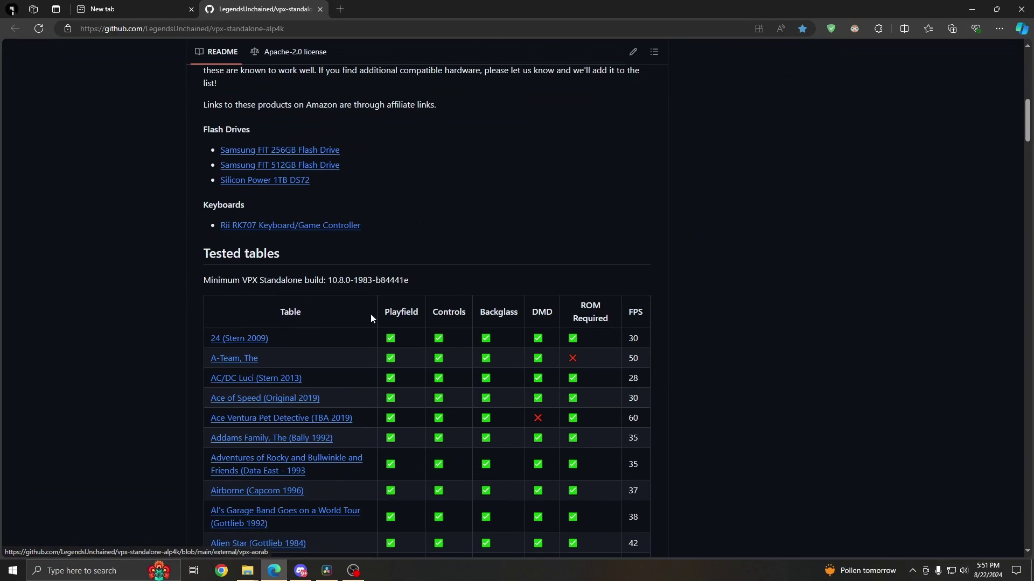
scroll(463, 323, "down", 5)
Step: Switch to Downloads, open vpx-standalone-alp4k-main.zip, look inside its external folder, and return to the vpx-standalone-alp4k-main folder
key("alt+Tab")
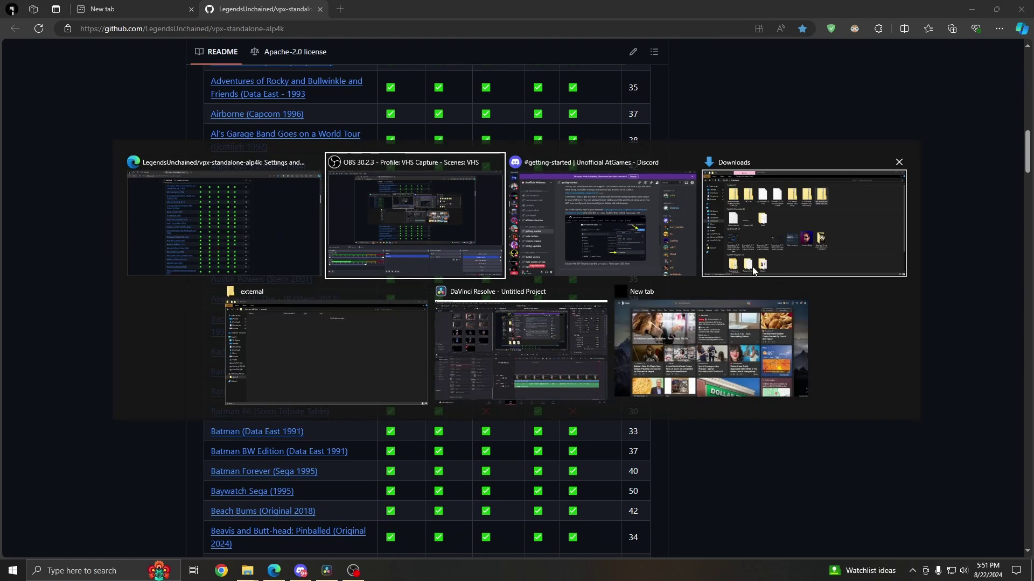
left_click(805, 201)
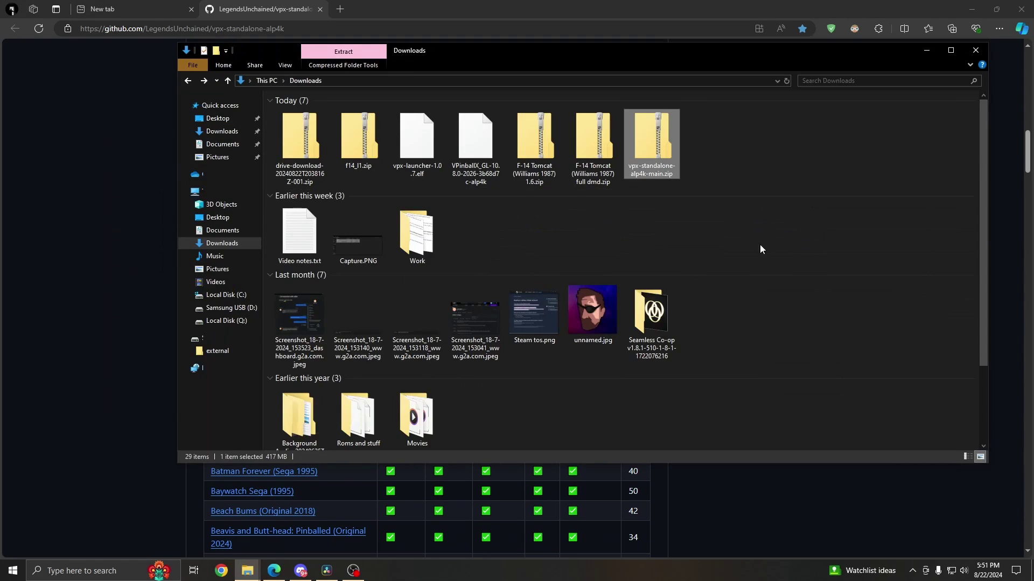
double_click(658, 142)
double_click(347, 115)
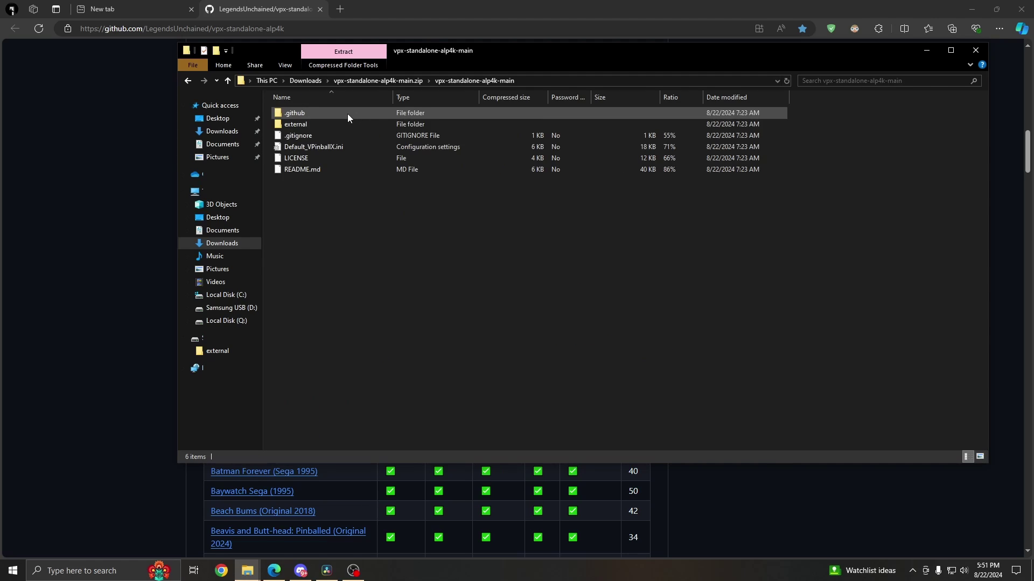
double_click(329, 125)
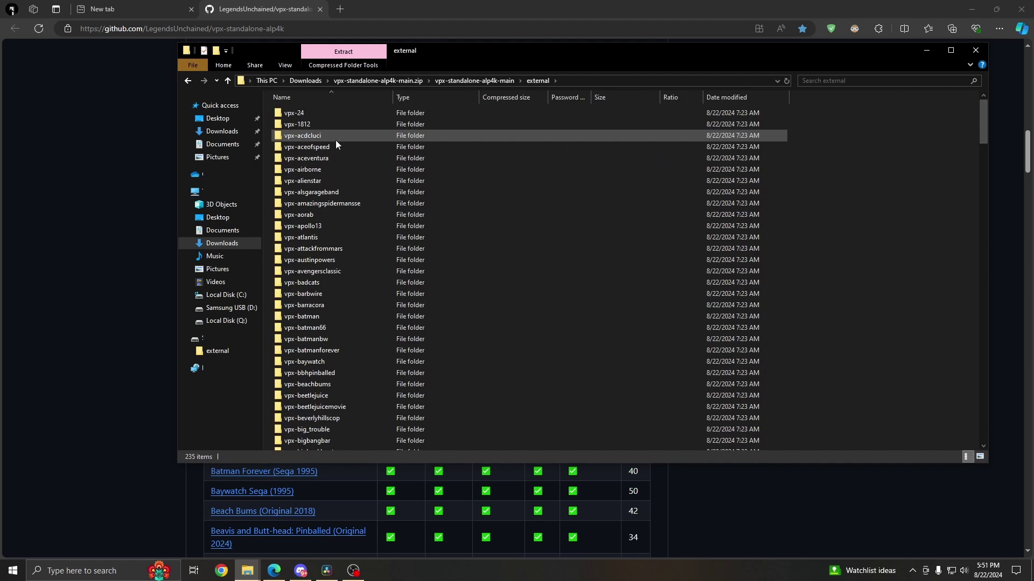
key("BackSpace")
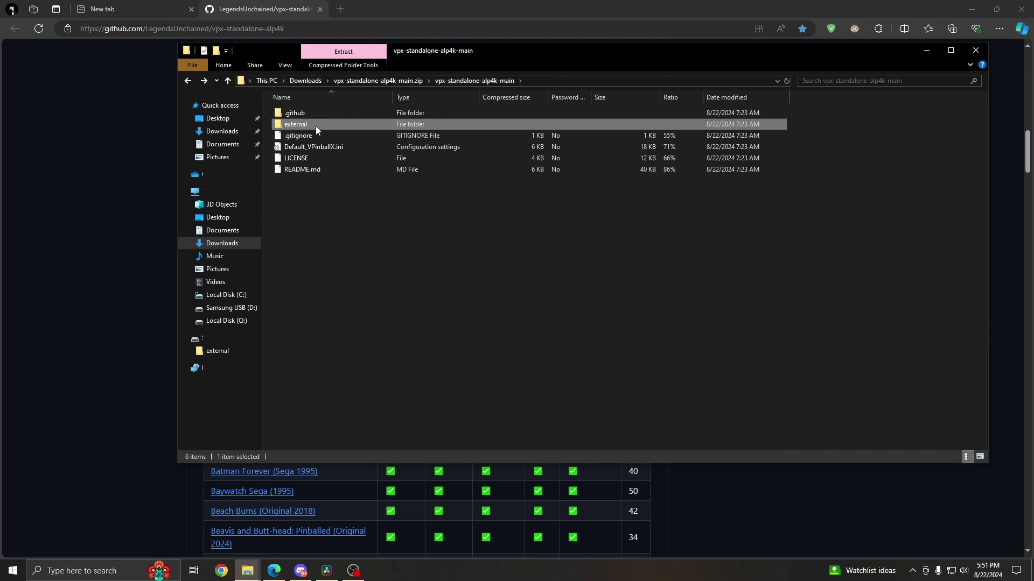
Step: Copy the vpx-f14tomcat folder from the zip's external folder into the external folder on Samsung USB (D:), and open the copy
double_click(315, 126)
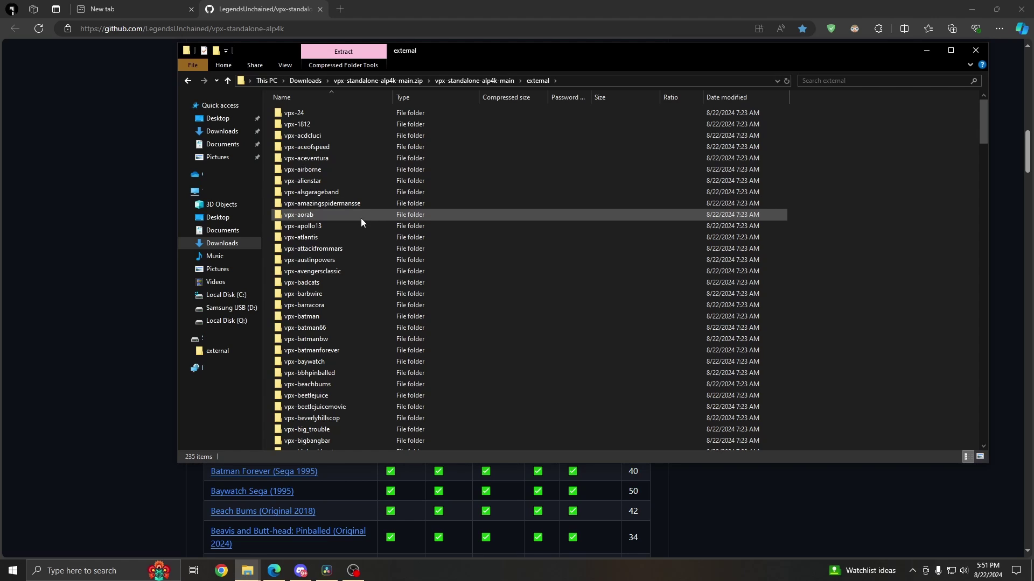
scroll(359, 208, "down", 20)
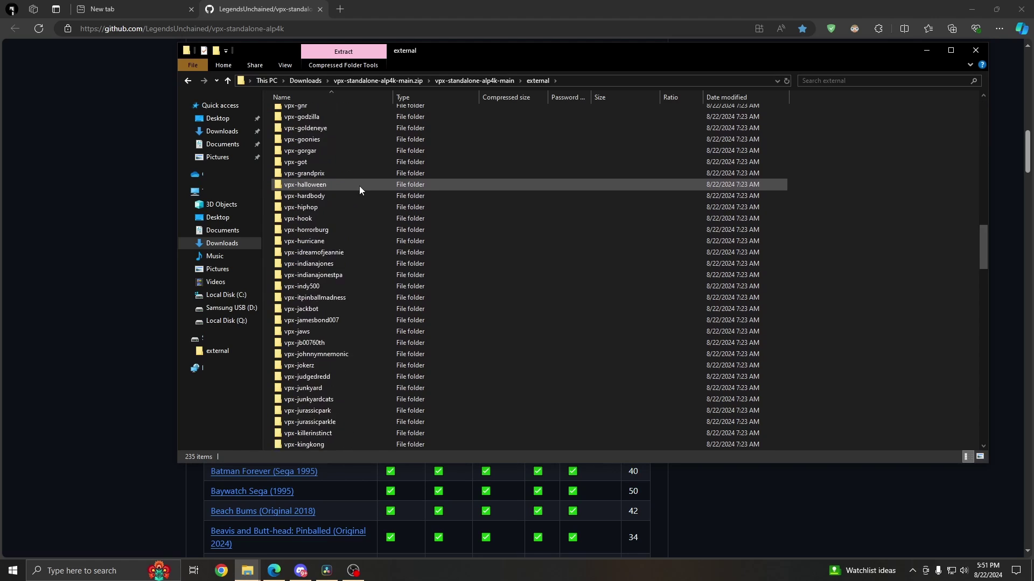
scroll(363, 207, "down", 20)
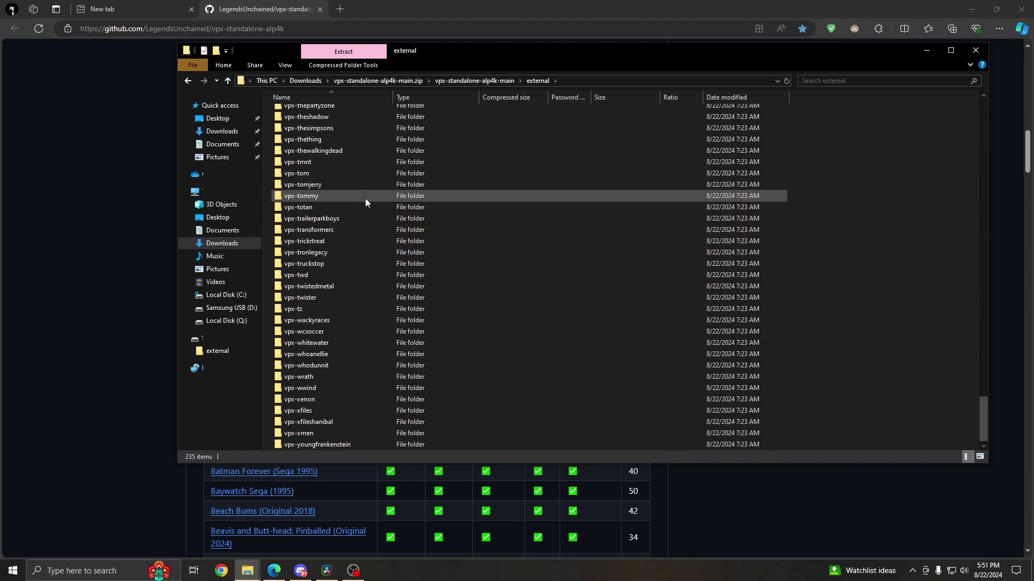
scroll(369, 207, "up", 20)
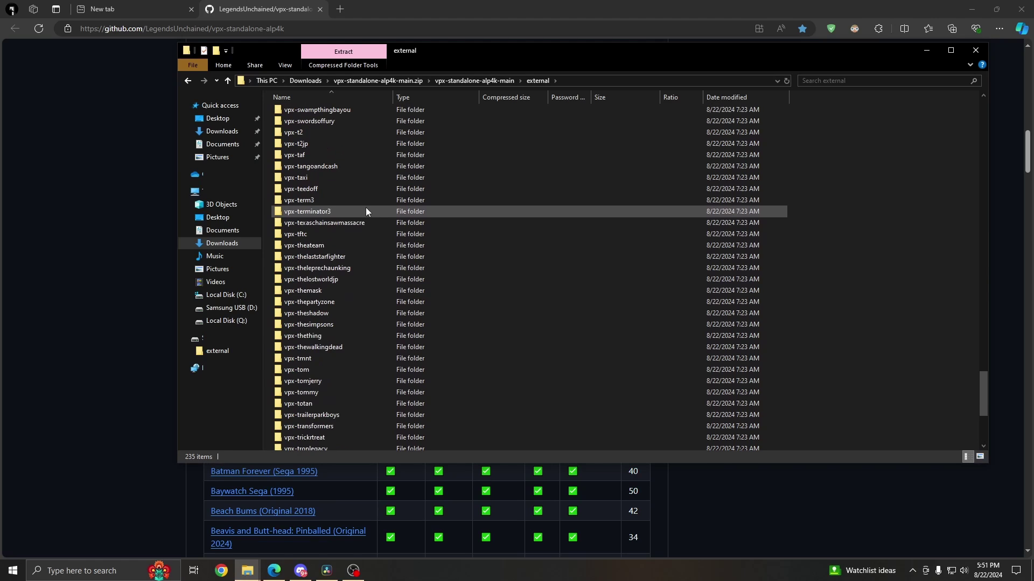
scroll(368, 203, "up", 20)
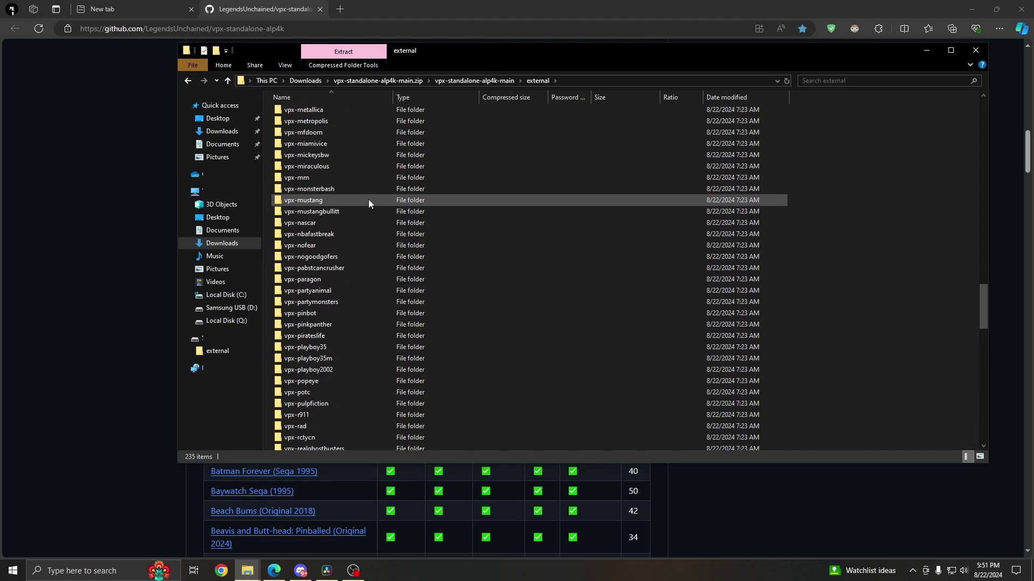
scroll(370, 204, "up", 10)
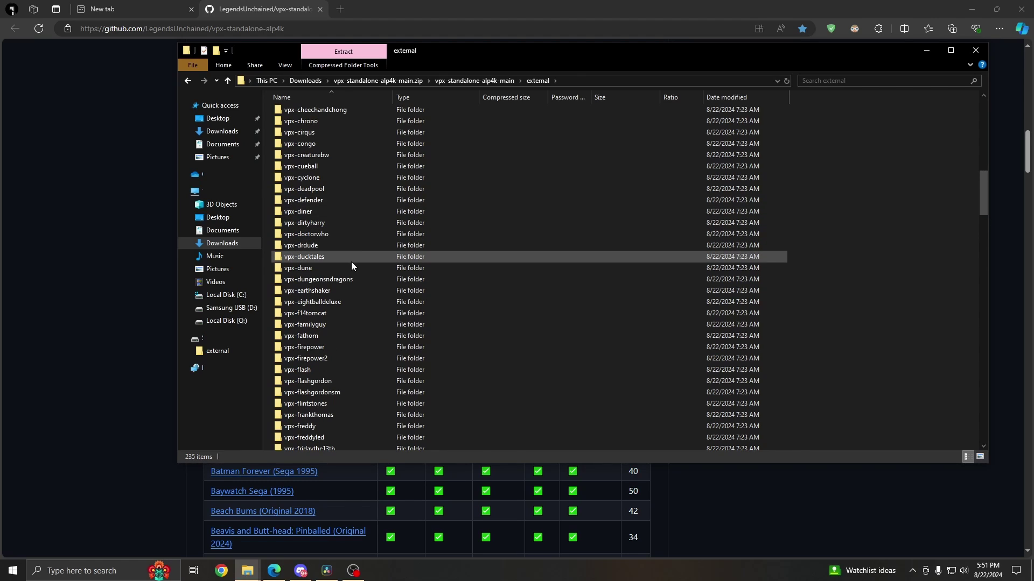
left_click(357, 318)
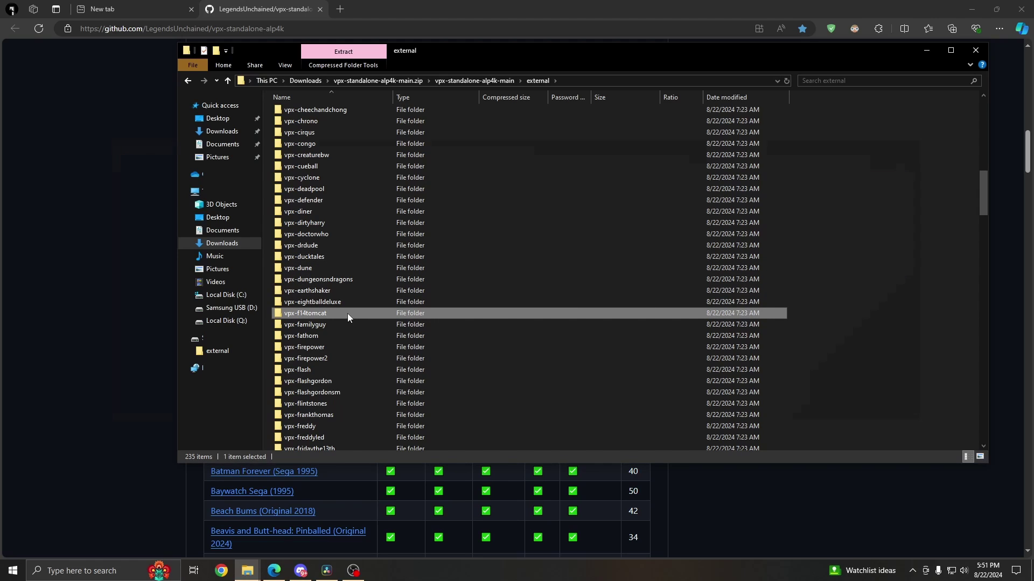
key("alt+Tab")
left_click(332, 345)
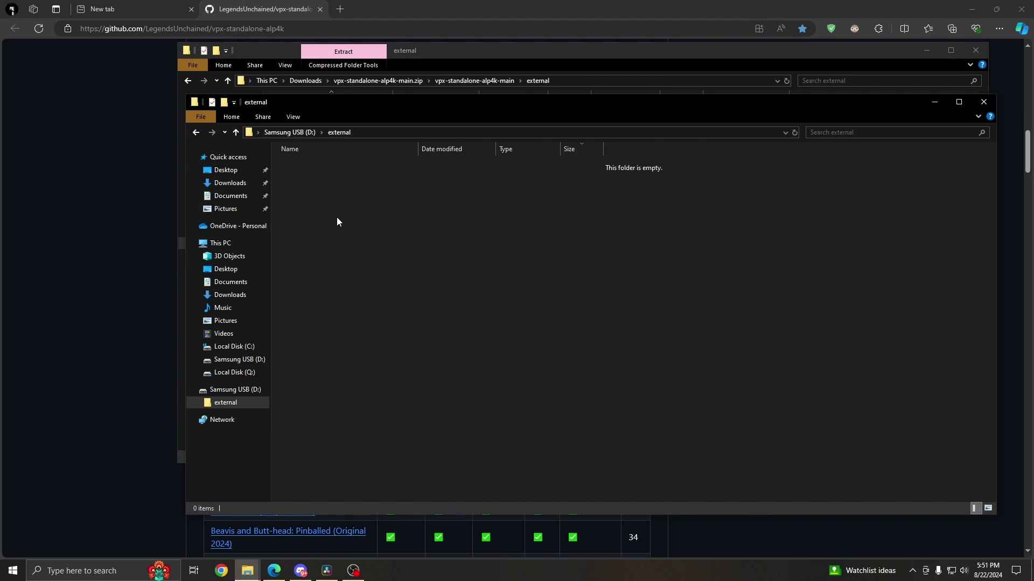
key("ctrl+v")
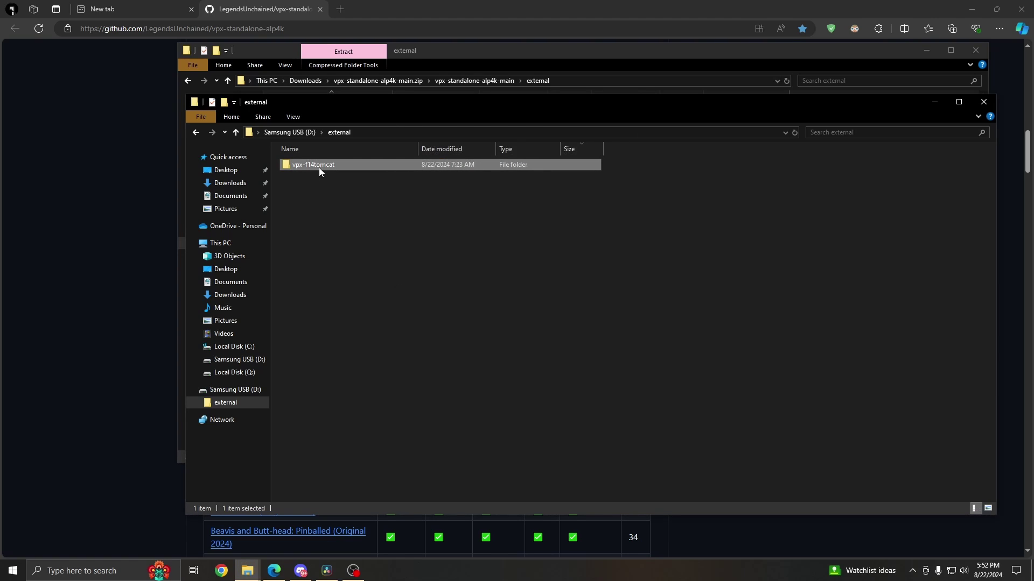
double_click(319, 167)
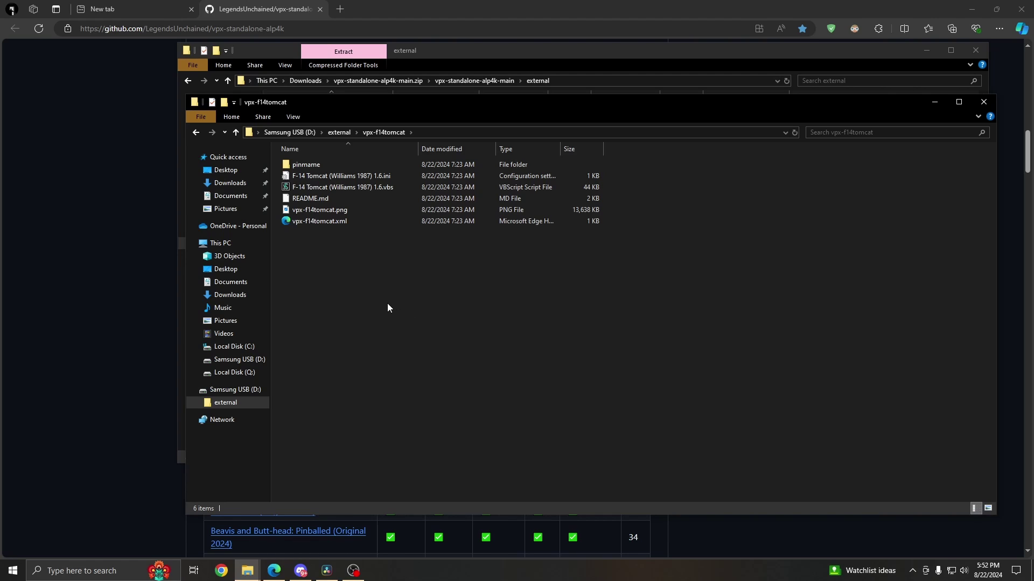
Step: Copy vpx-launcher-1.0.7.elf from Downloads into the vpx-f14tomcat folder on the Samsung USB drive
key("alt+Tab")
key("alt+Up")
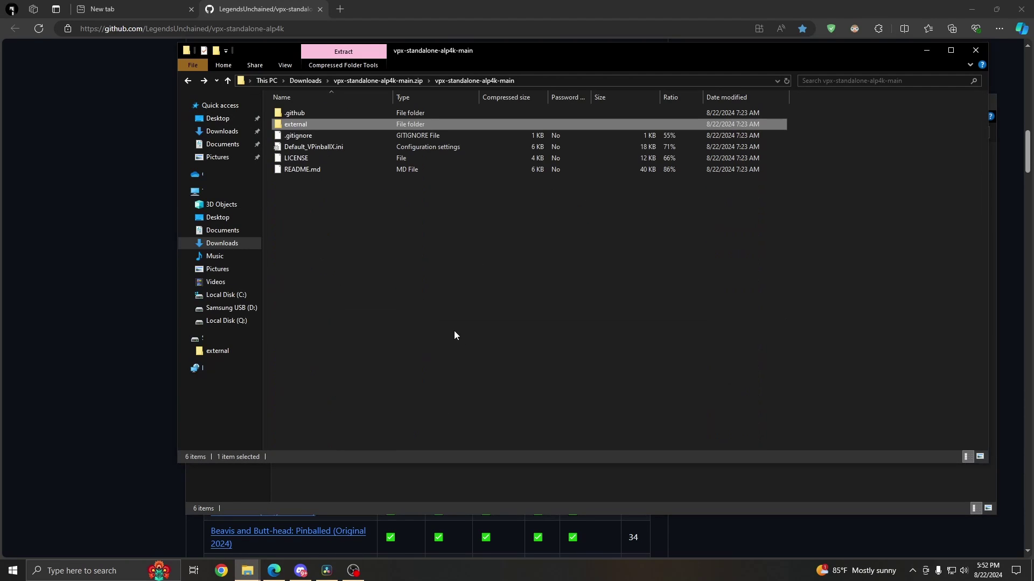
key("alt+Up")
key("alt+Up")
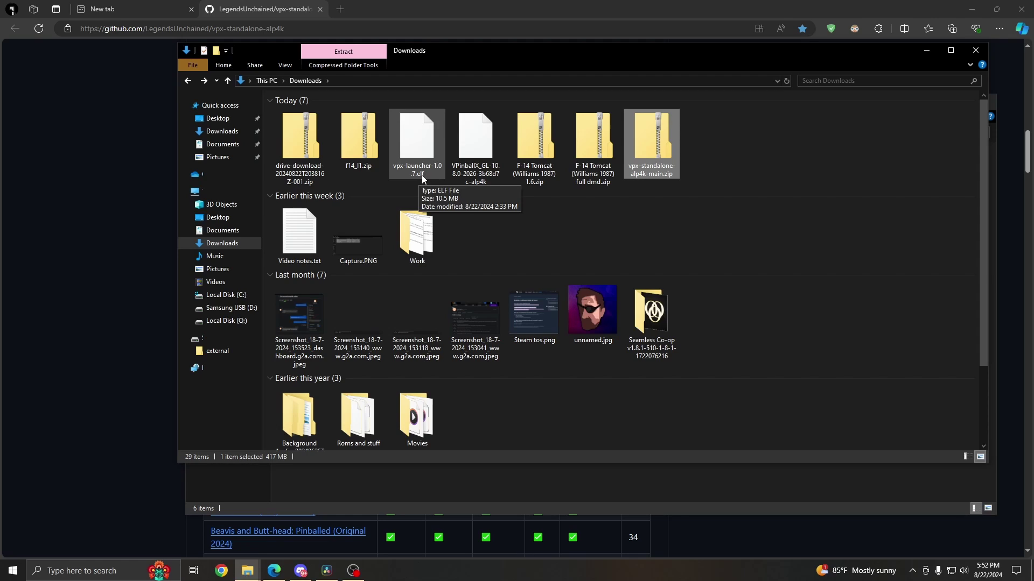
left_click(417, 144)
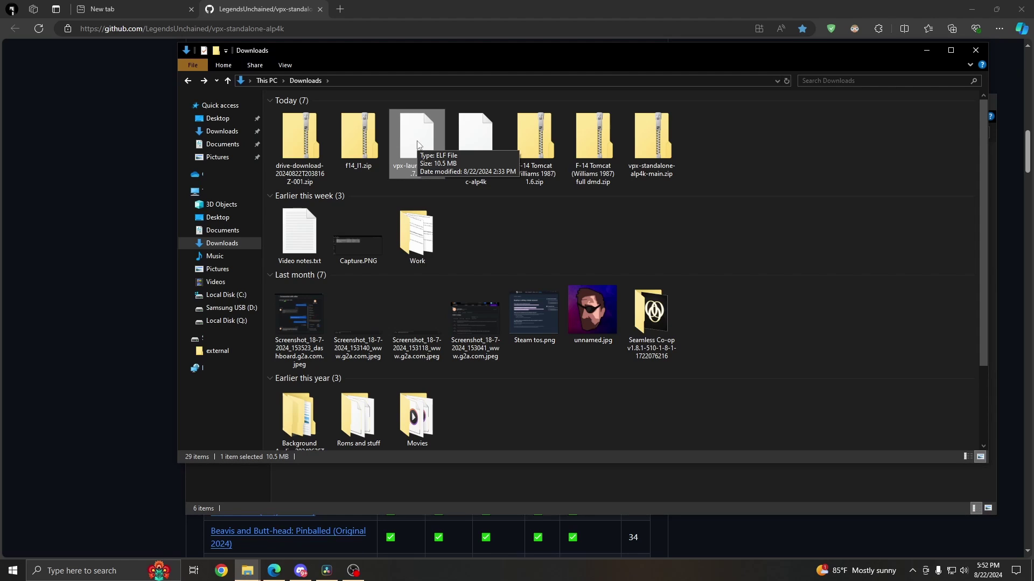
key("alt+Tab")
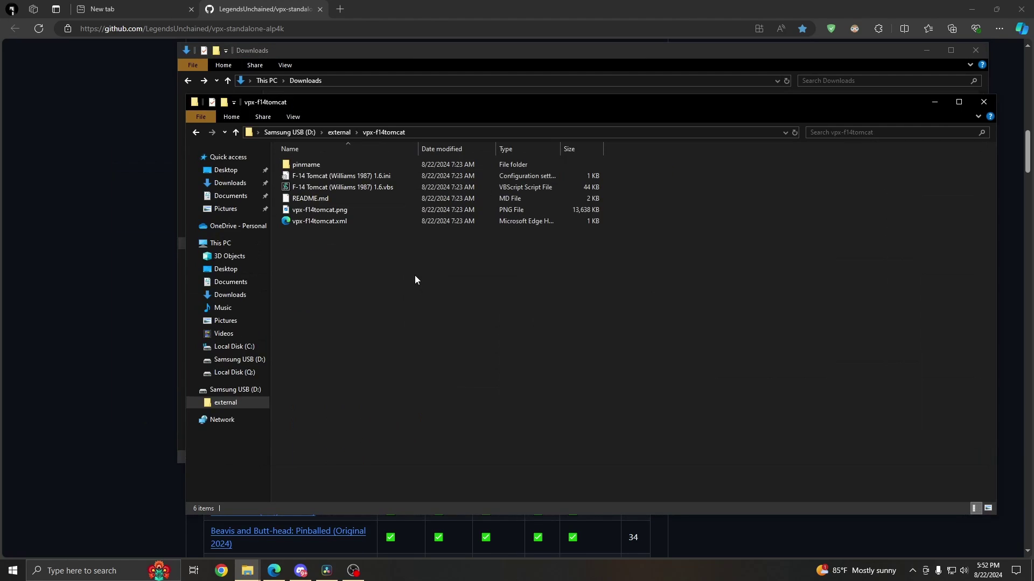
key("ctrl+v")
Step: Rename the copied launcher file as vpx-f14tomcat-1.0.7.elf, replacing the word launcher with f14tomcat
right_click(345, 232)
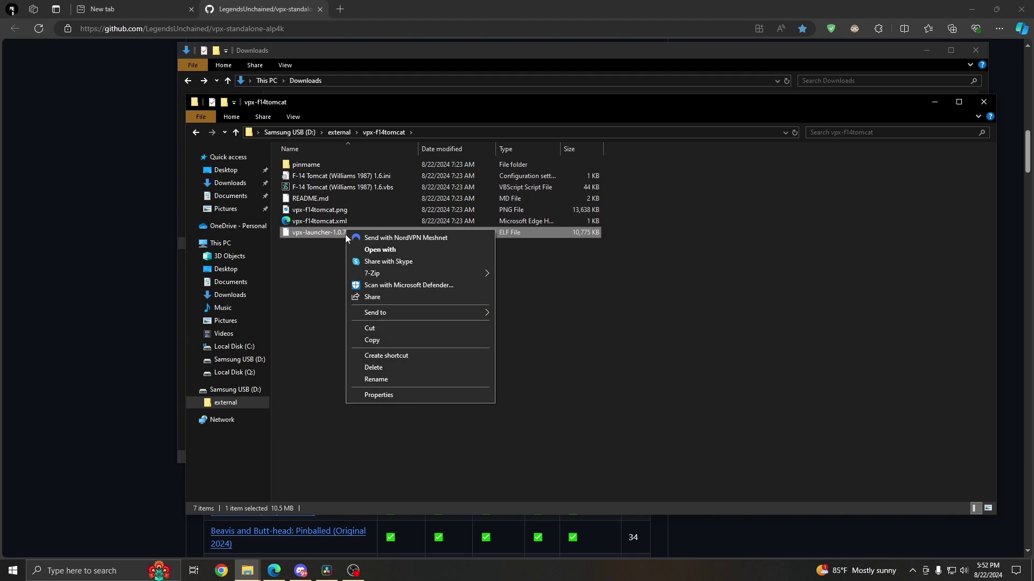
left_click(413, 380)
left_click(305, 234)
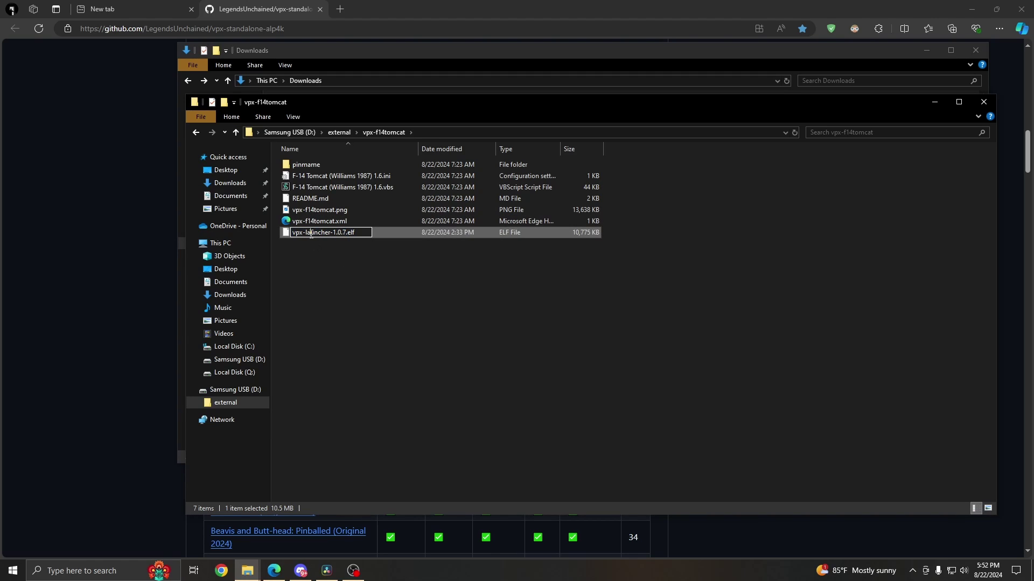
left_click_drag(306, 234, 331, 238)
left_click_drag(304, 233, 330, 234)
type("f14tomcat")
key("Return")
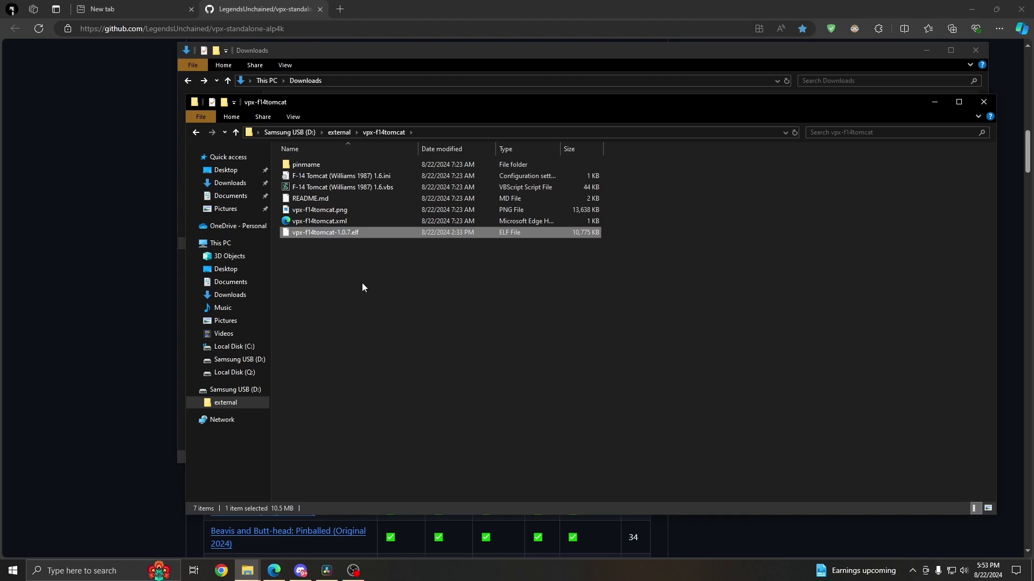
Step: Remove the version number from the launcher's name so it reads vpx-f14tomcat.elf, and compare it with the matching XML file name
right_click(352, 233)
left_click(393, 379)
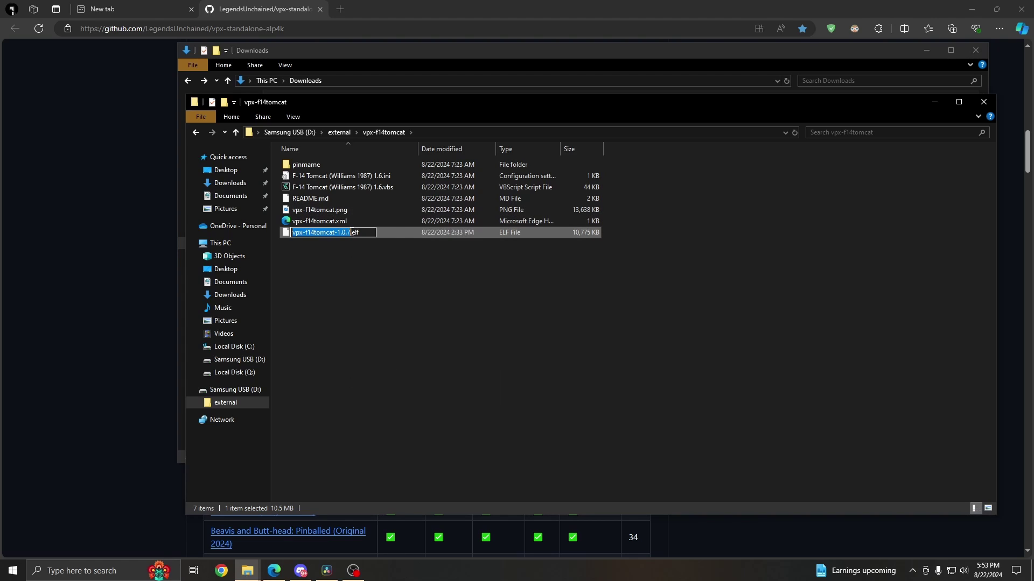
left_click_drag(350, 232, 336, 232)
key("Delete")
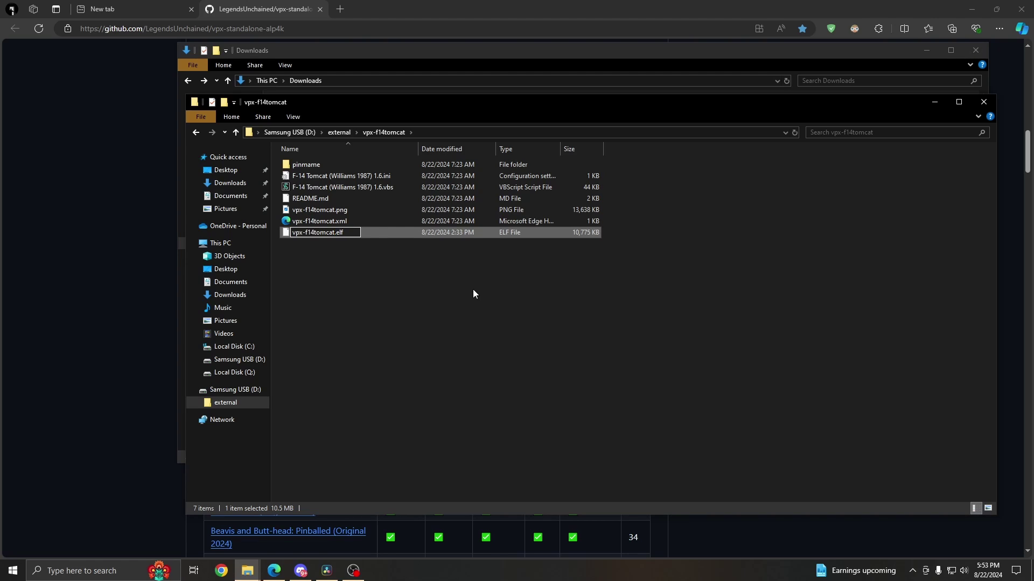
key("Return")
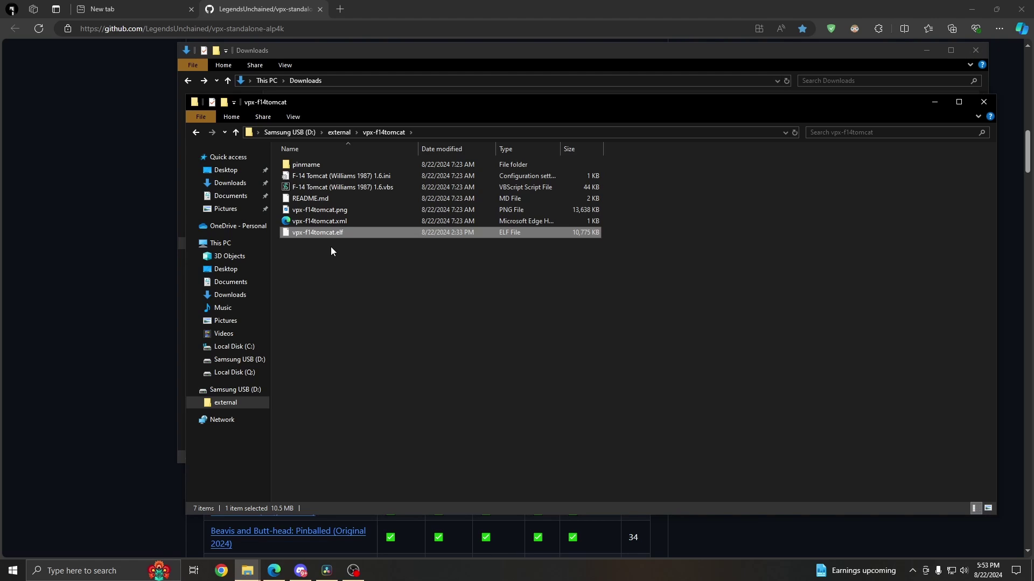
left_click(318, 222)
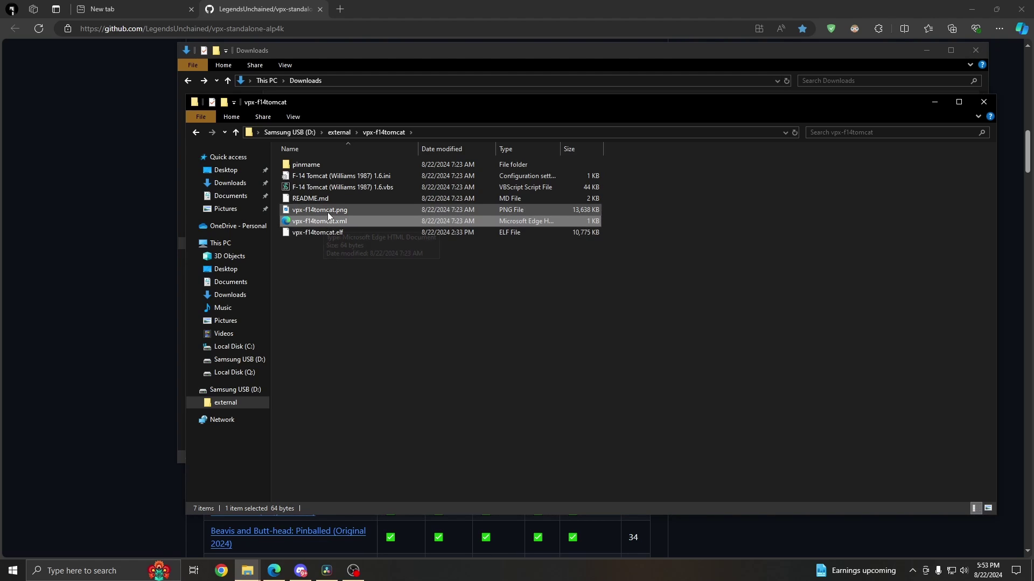
left_click(324, 232)
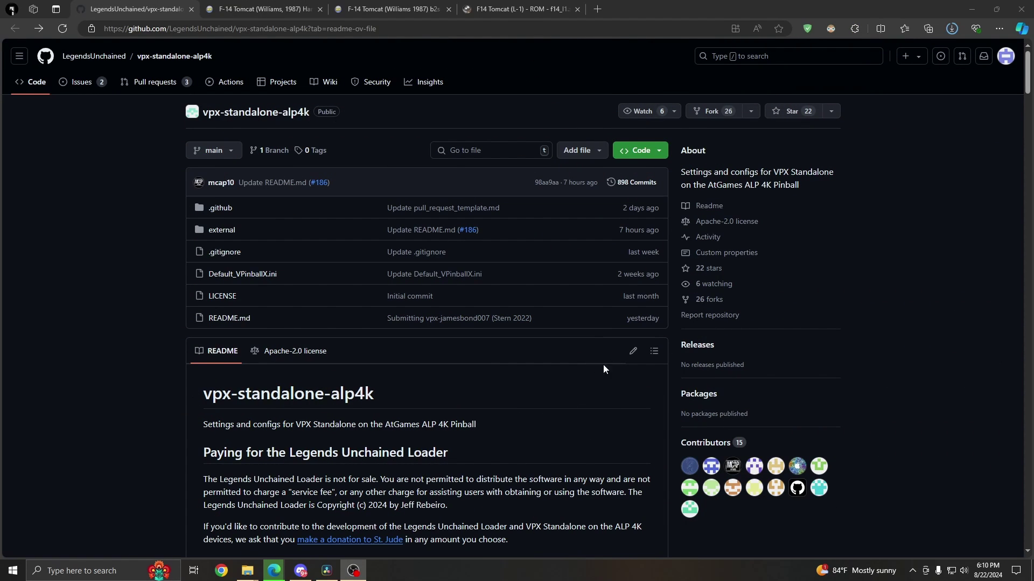
Step: Find F-14 Tomcat (Williams, 1987) Hanibals Mod in the README's list of tested tables and open its repository page
scroll(584, 399, "down", 20)
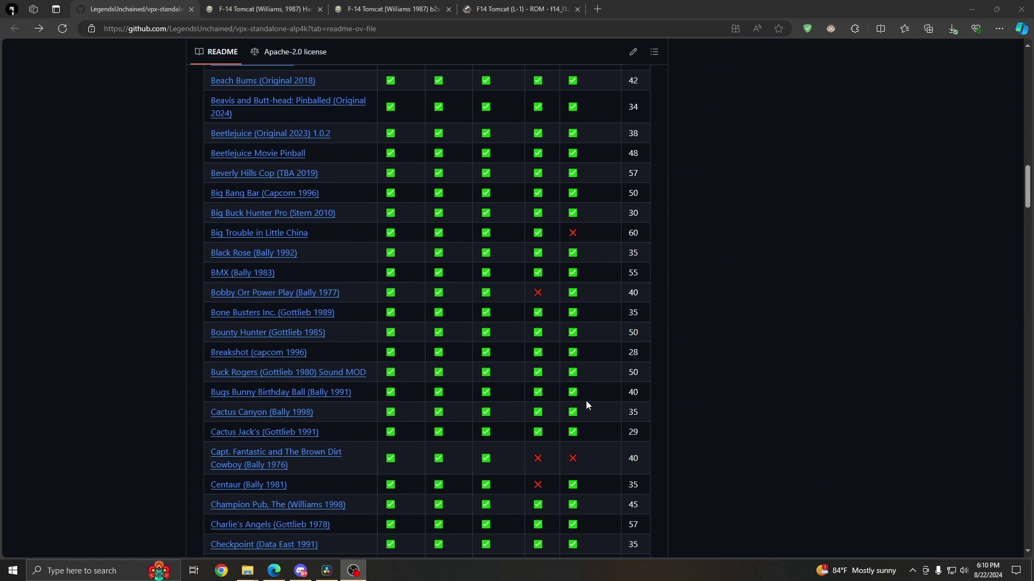
scroll(528, 404, "down", 3)
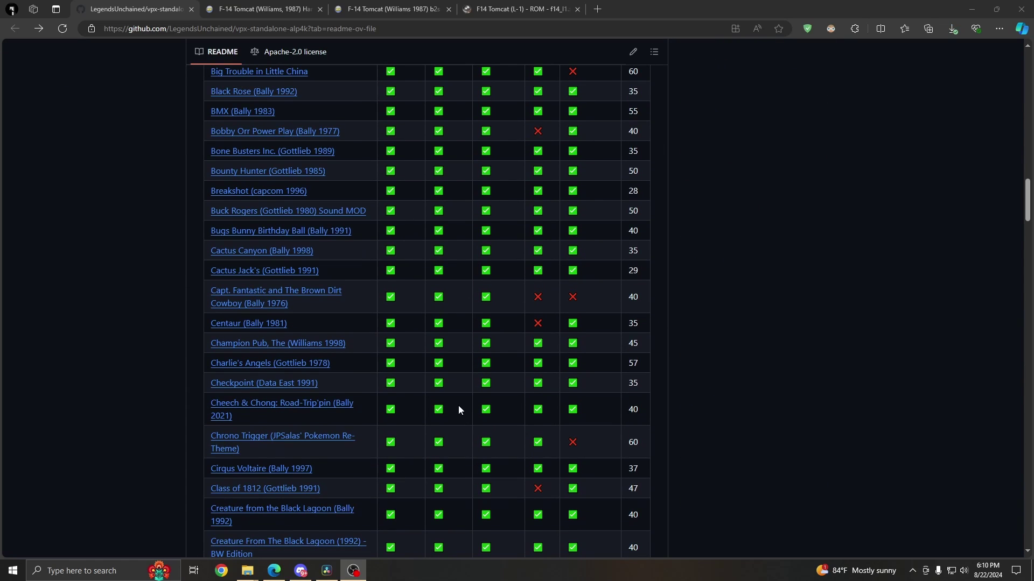
scroll(458, 410, "down", 5)
scroll(395, 419, "down", 4)
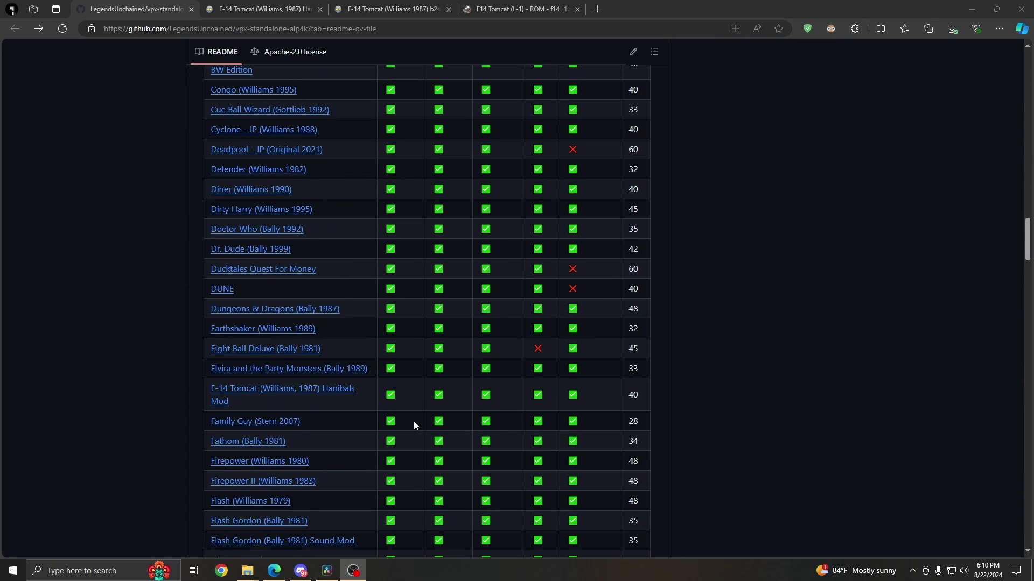
left_click(262, 391)
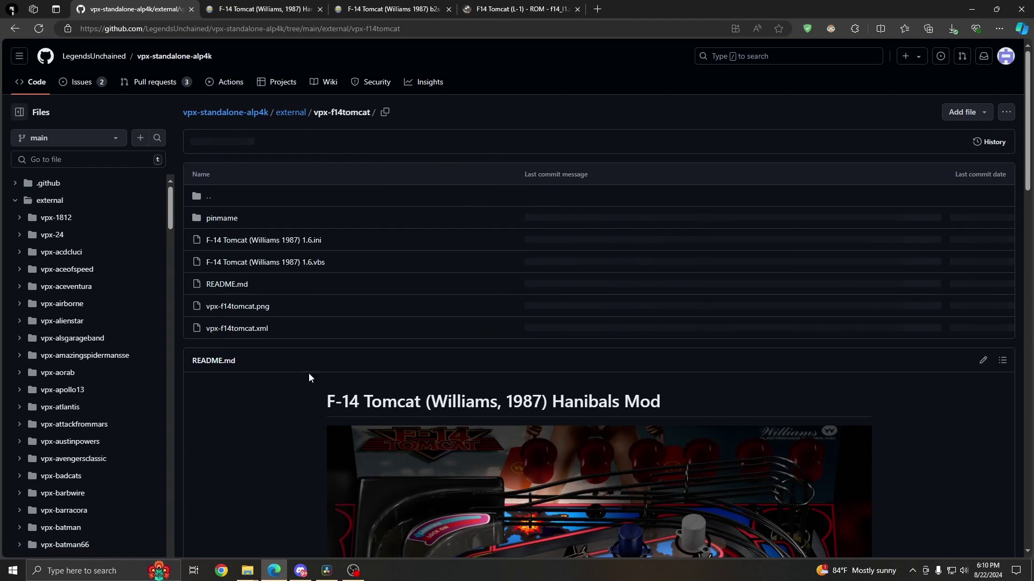
Step: Examine the F-14 Tomcat README's table, DirectB2S and ROM download links, status and installation instructions
scroll(260, 384, "down", 5)
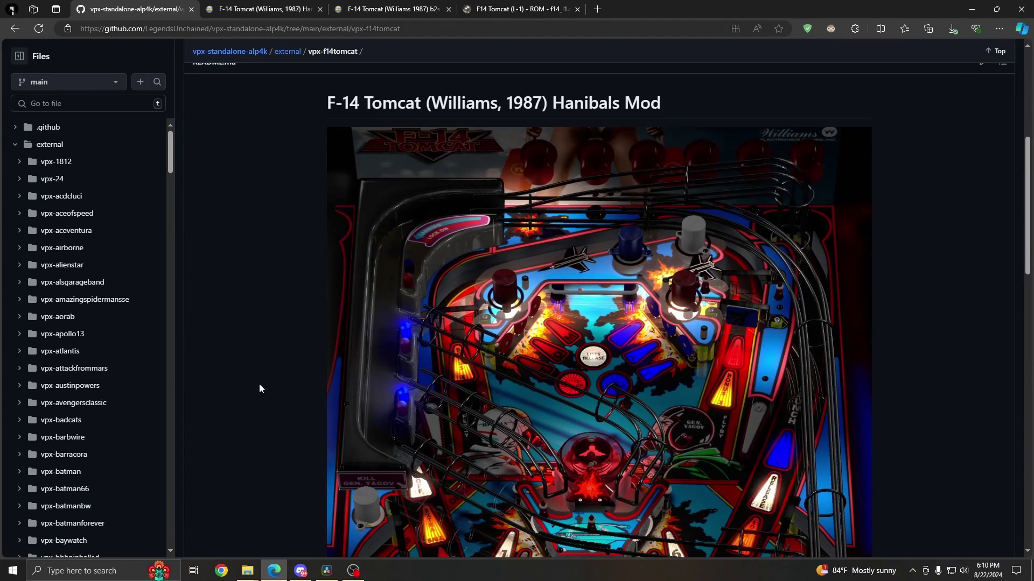
scroll(650, 353, "down", 5)
scroll(650, 353, "down", 7)
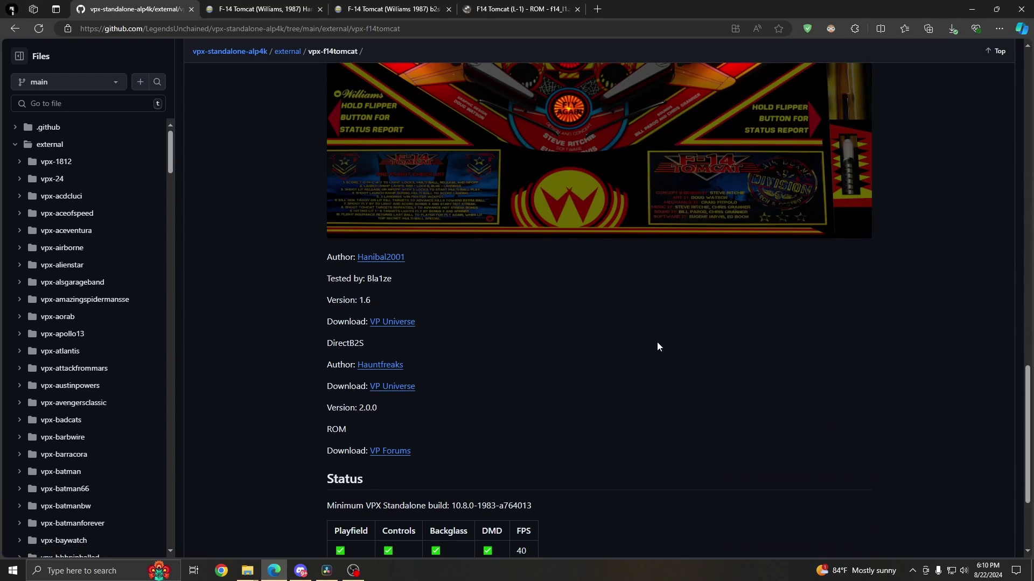
scroll(592, 399, "down", 3)
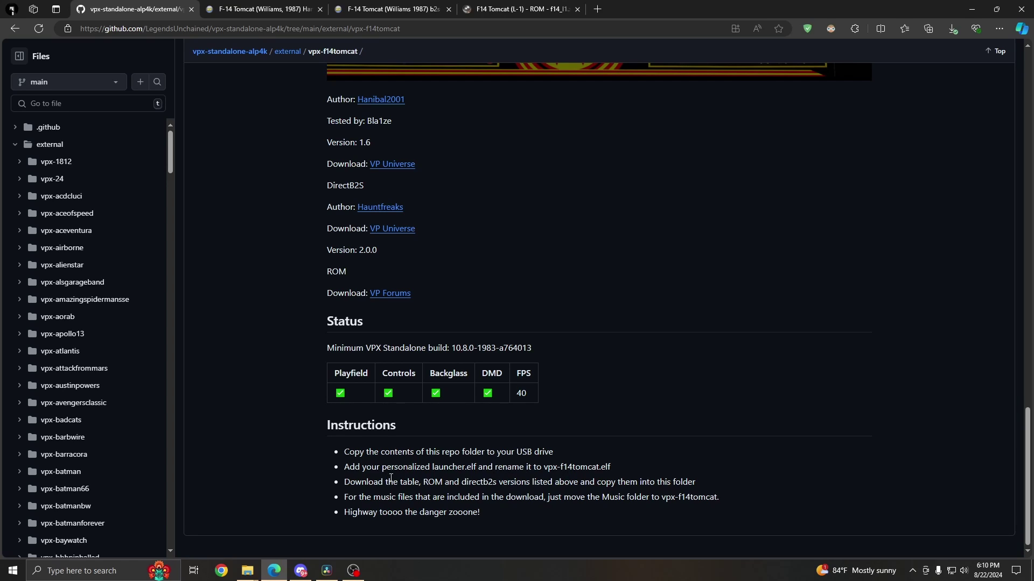
scroll(655, 479, "up", 2)
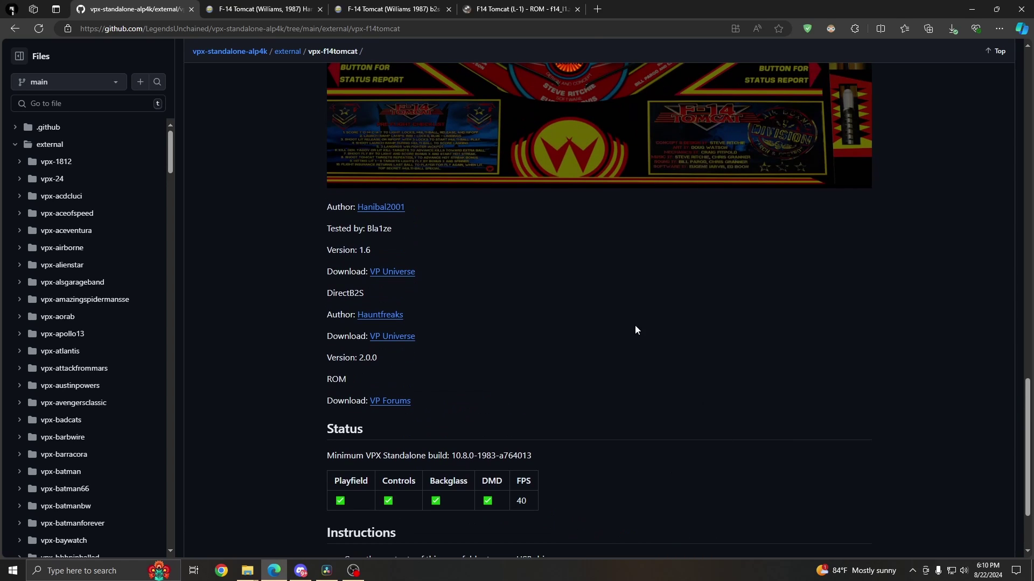
Step: Highlight the required table and DirectB2S versions in the README, and switch to the VPUniverse page for F-14 Tomcat Hanibals 4k Mod
double_click(360, 253)
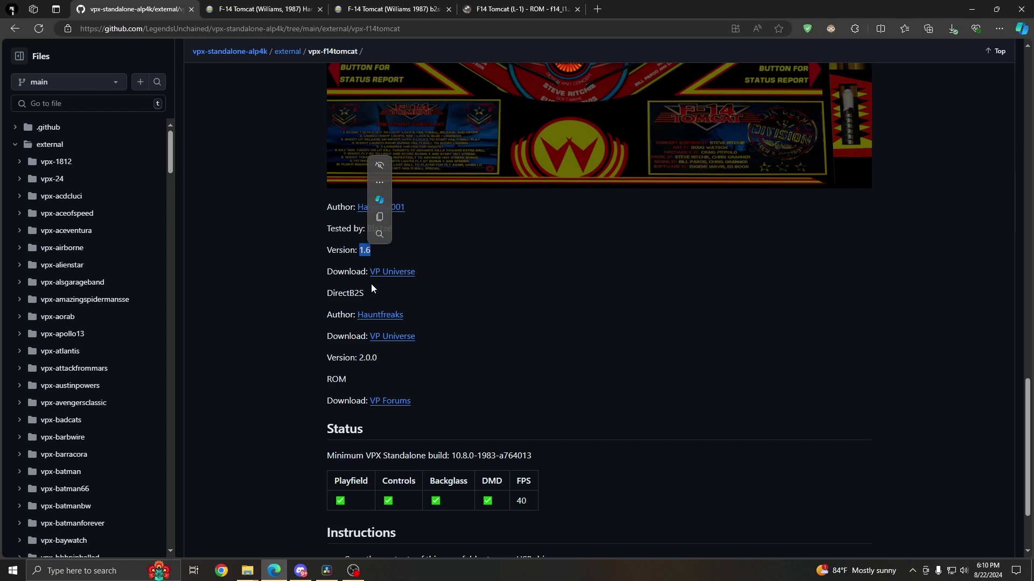
left_click(372, 354)
double_click(371, 358)
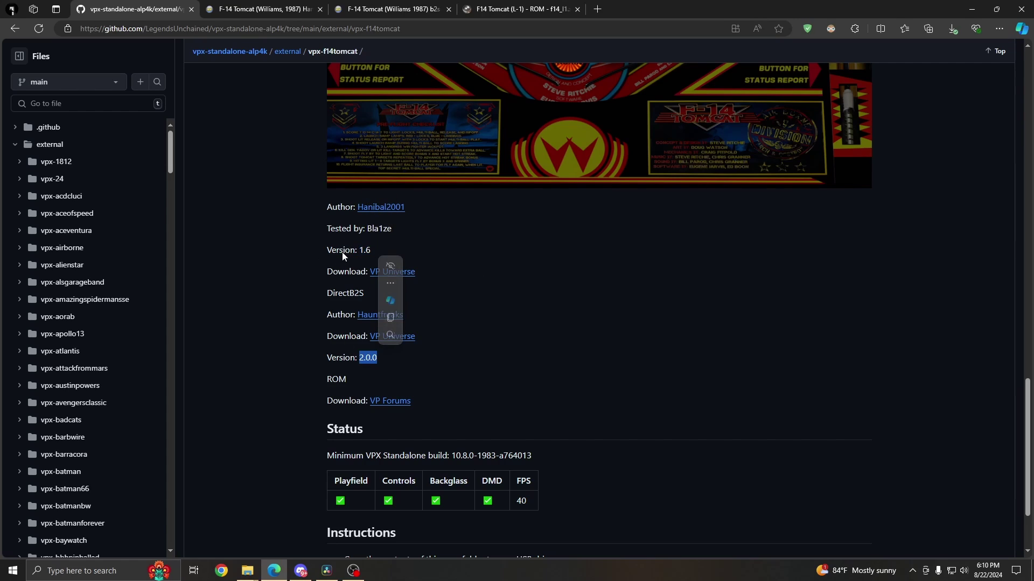
double_click(366, 250)
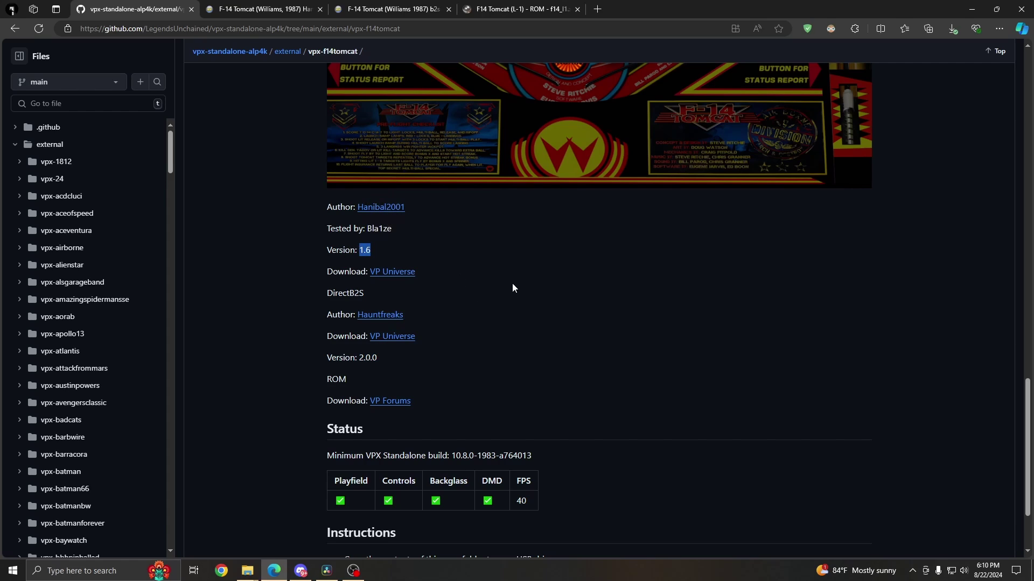
left_click(365, 250)
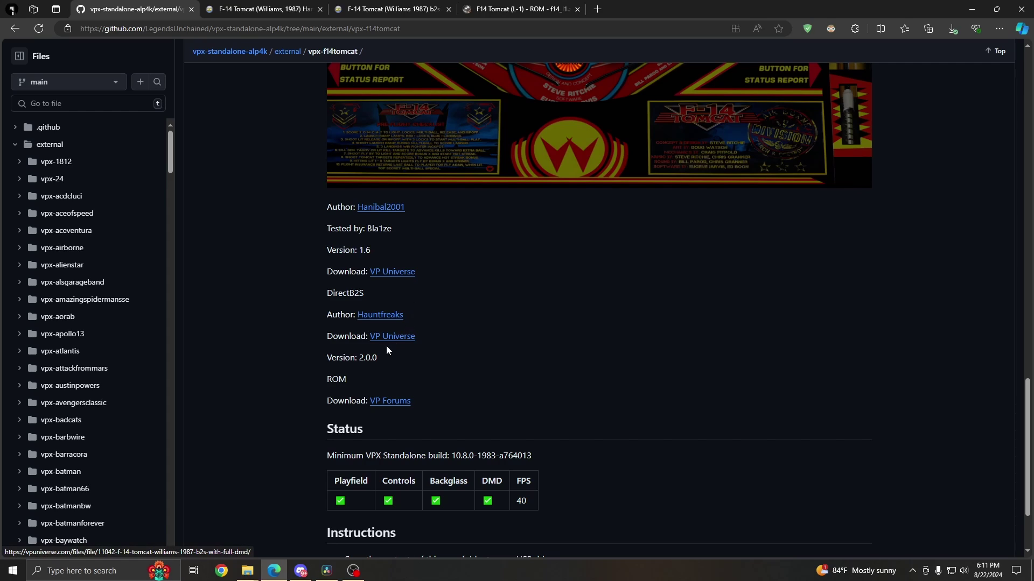
left_click(266, 9)
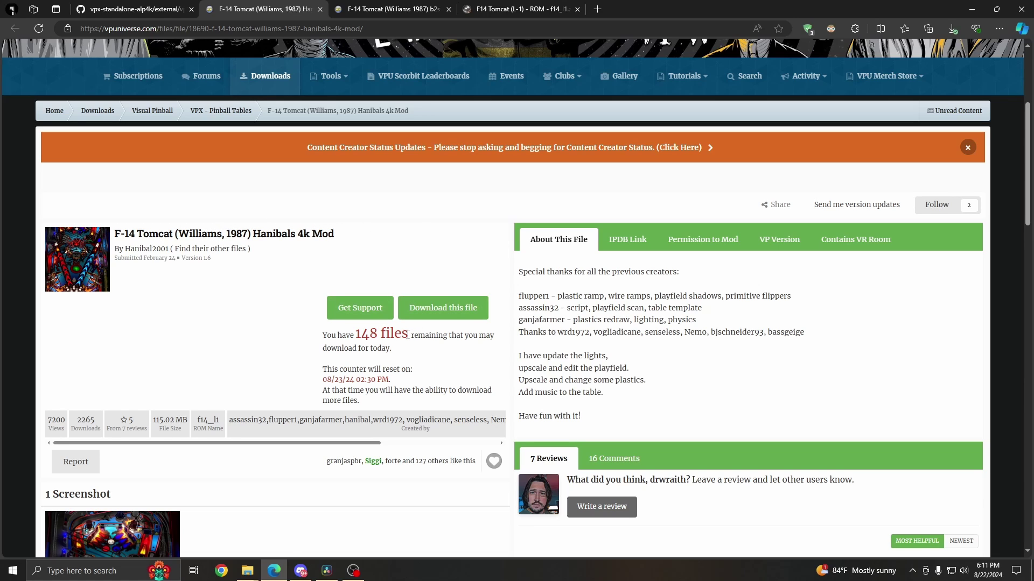
Step: Download the F-14 Tomcat Hanibals 4k Mod table and the backglass archive F-14 Tomcat (Williams 1987) full dmd.zip from VPUniverse
left_click(451, 308)
left_click(440, 306)
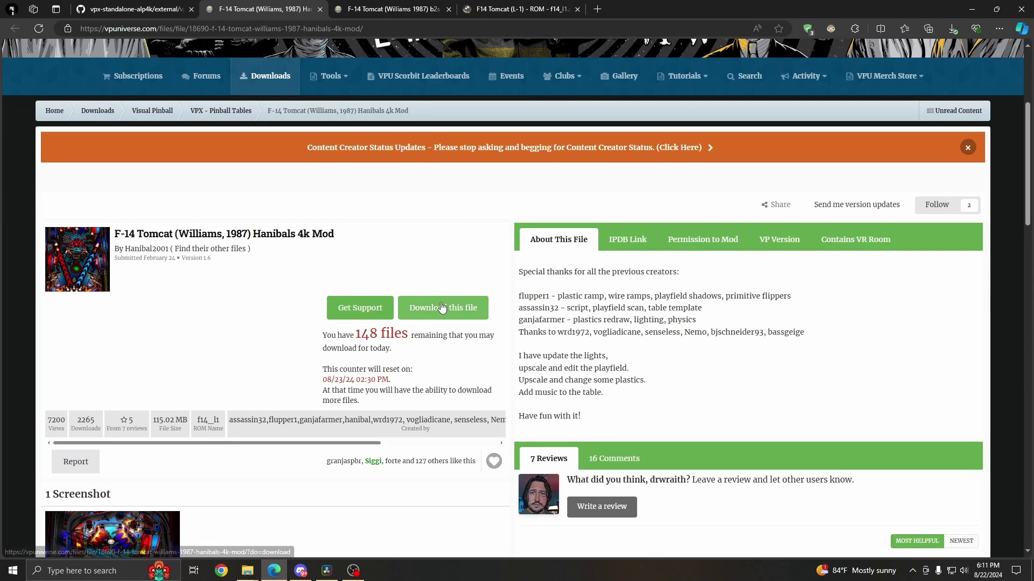
left_click(380, 9)
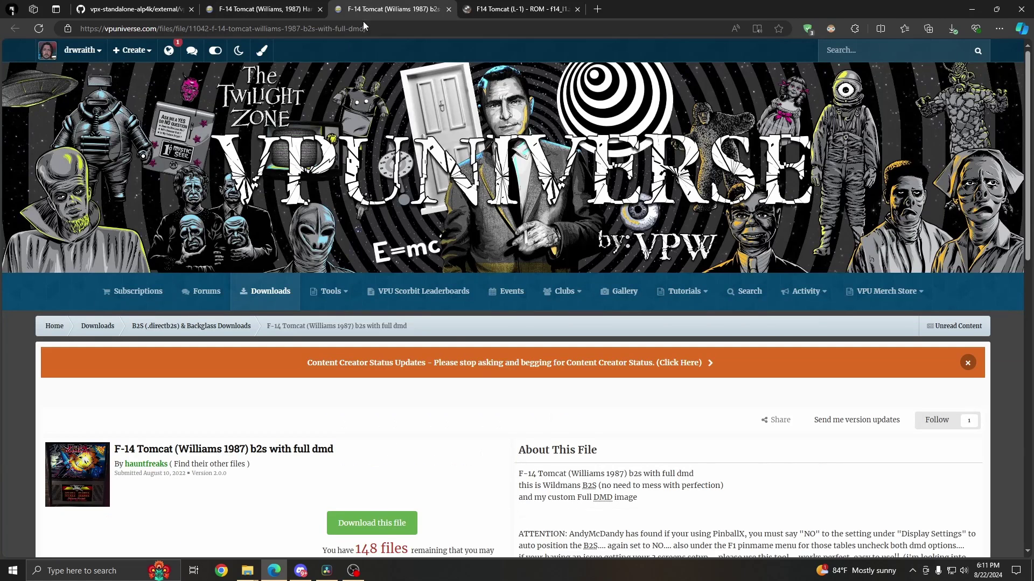
scroll(451, 340, "down", 5)
left_click(355, 252)
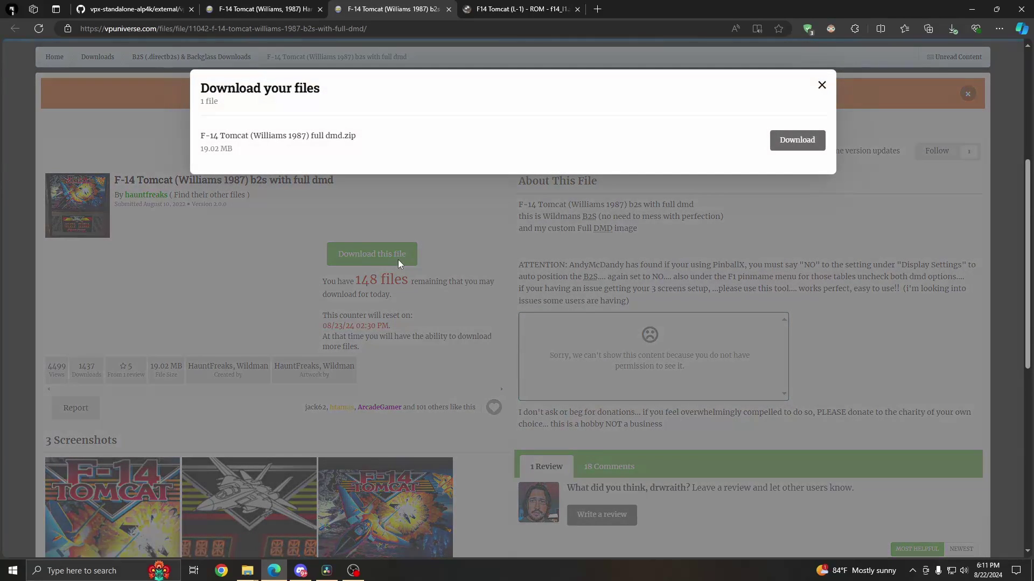
left_click(771, 144)
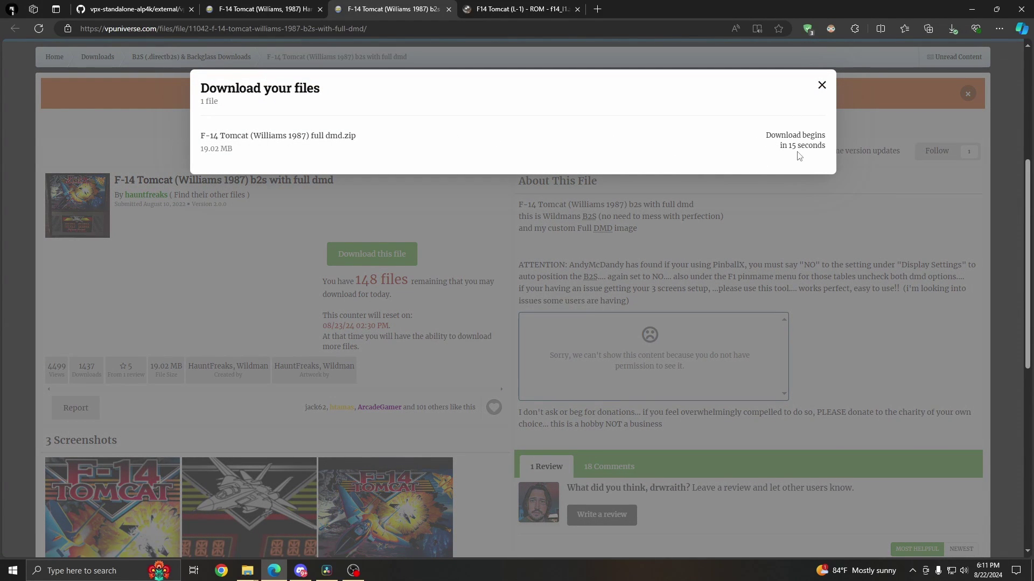
double_click(768, 139)
left_click(768, 139)
left_click(751, 156)
Step: Examine the F-14 Tomcat b2s page and its screenshots, and highlight the f14_l1 file name on the VPForums ROM page
left_click(269, 8)
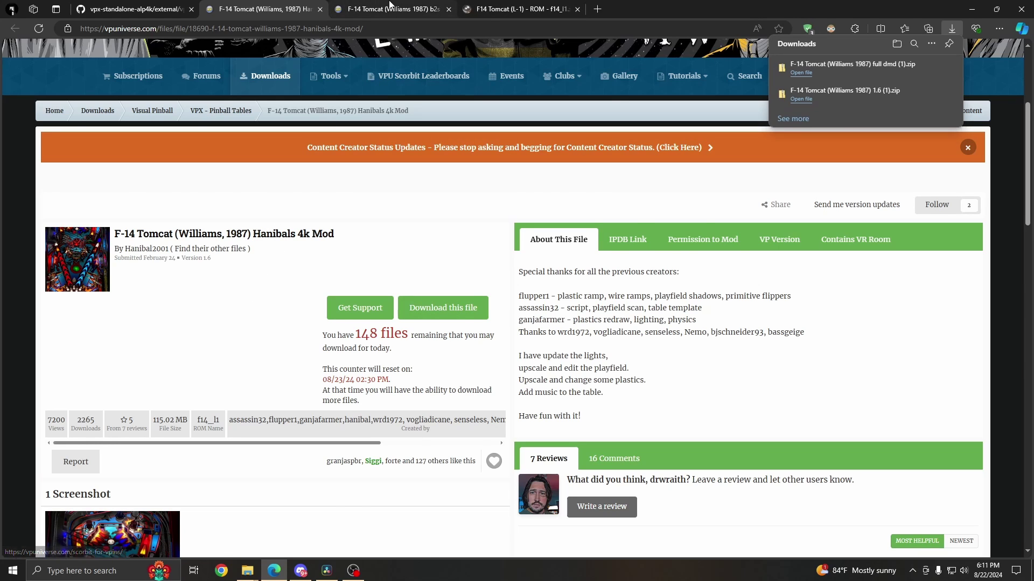
left_click(391, 7)
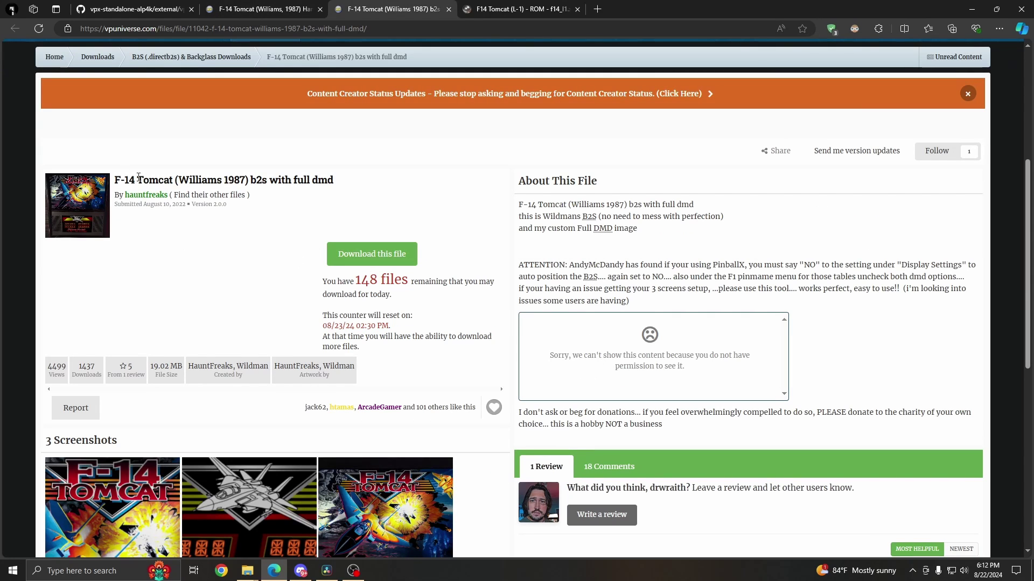
left_click_drag(250, 179, 268, 181)
scroll(118, 419, "down", 2)
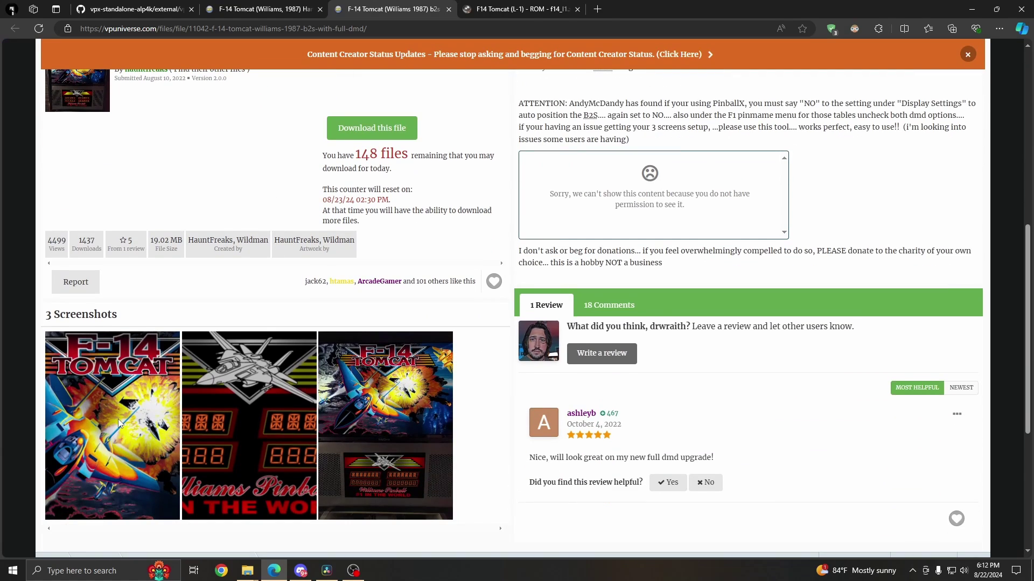
scroll(287, 412, "up", 3)
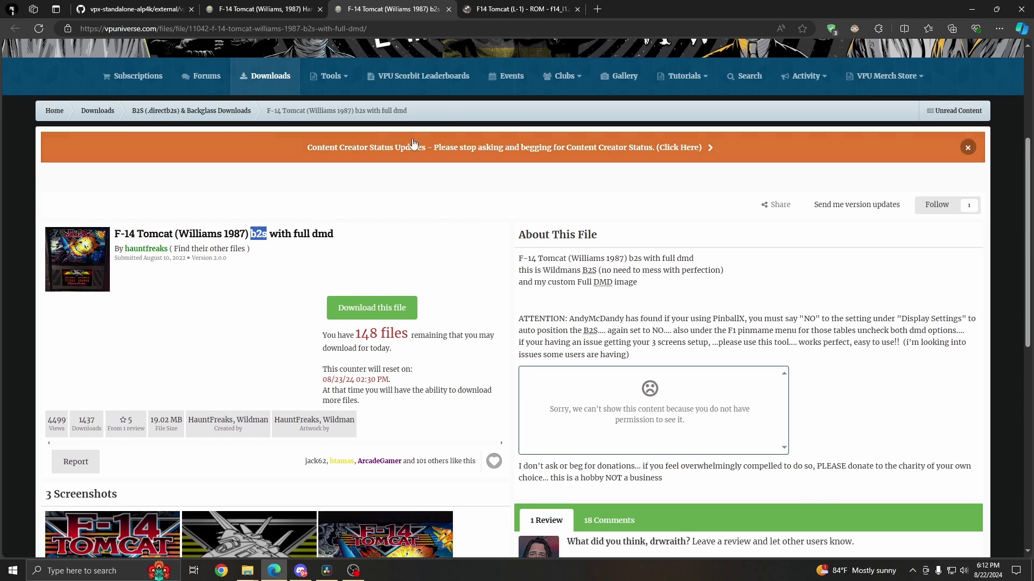
left_click(515, 9)
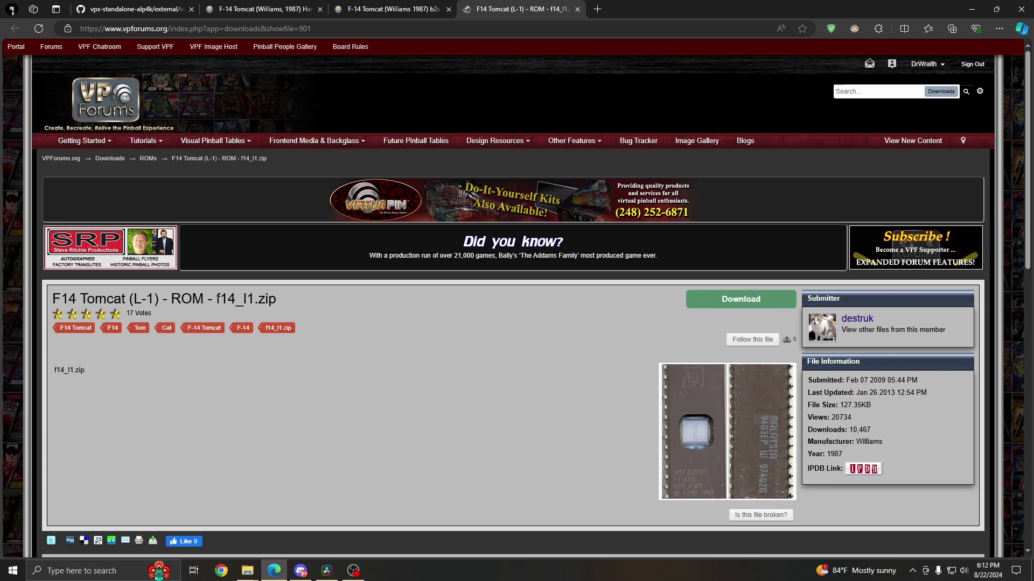
left_click_drag(216, 299, 254, 299)
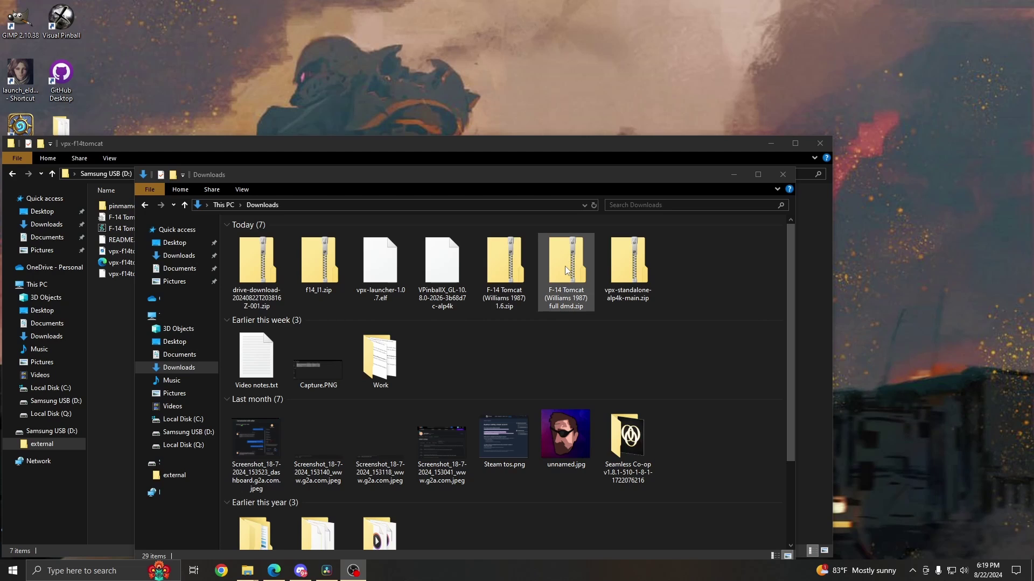
Step: Copy the DIRECTB2S file from F-14 Tomcat (Williams 1987) full dmd.zip into the vpx-f14tomcat folder on the Samsung USB drive
double_click(566, 269)
left_click(298, 242)
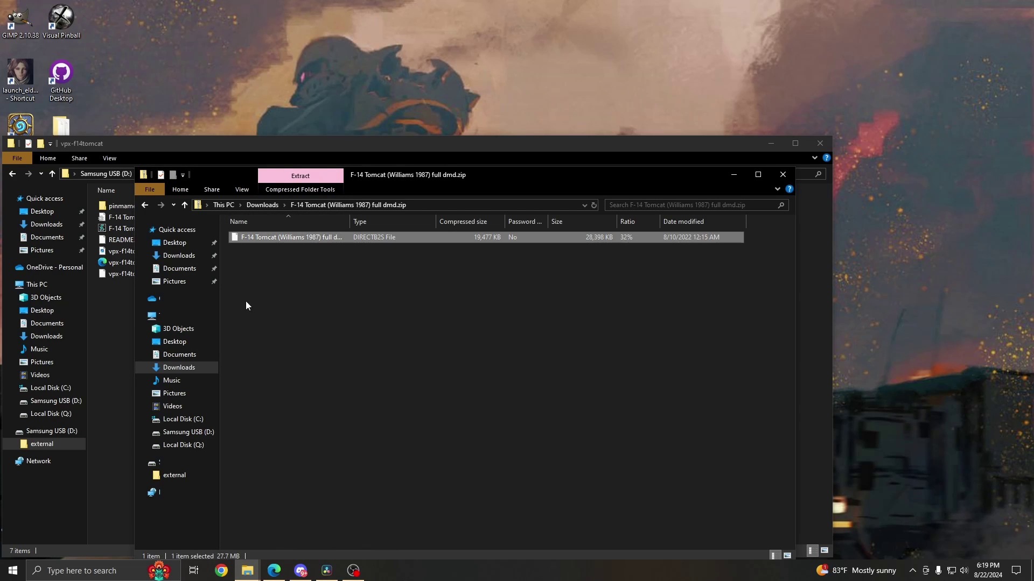
left_click(112, 341)
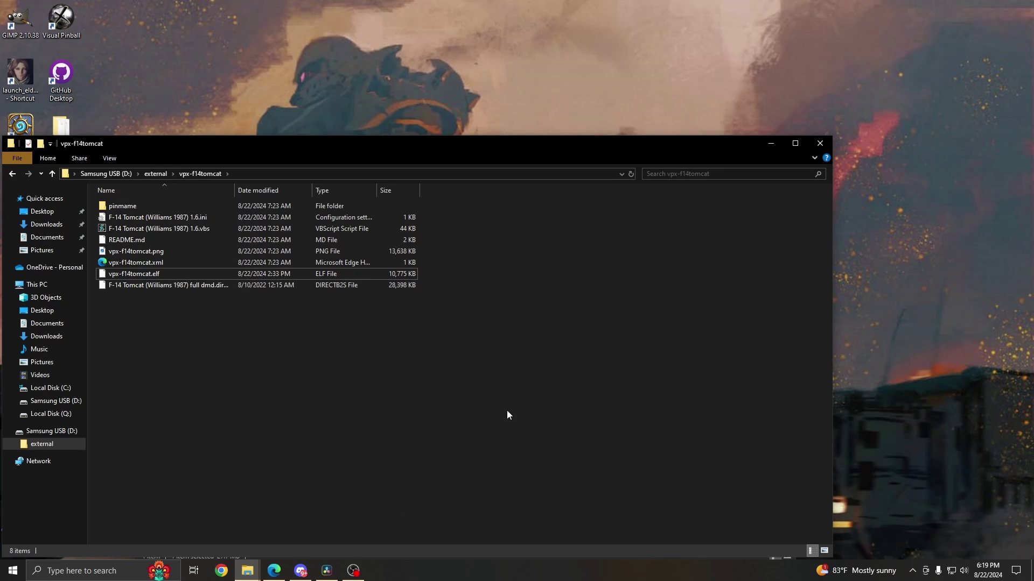
Step: Copy the Music folder and F-14 Tomcat (Williams 1987) 1.6.vpx from the downloaded 1.6 archive into the vpx-f14tomcat folder
key("alt+Tab")
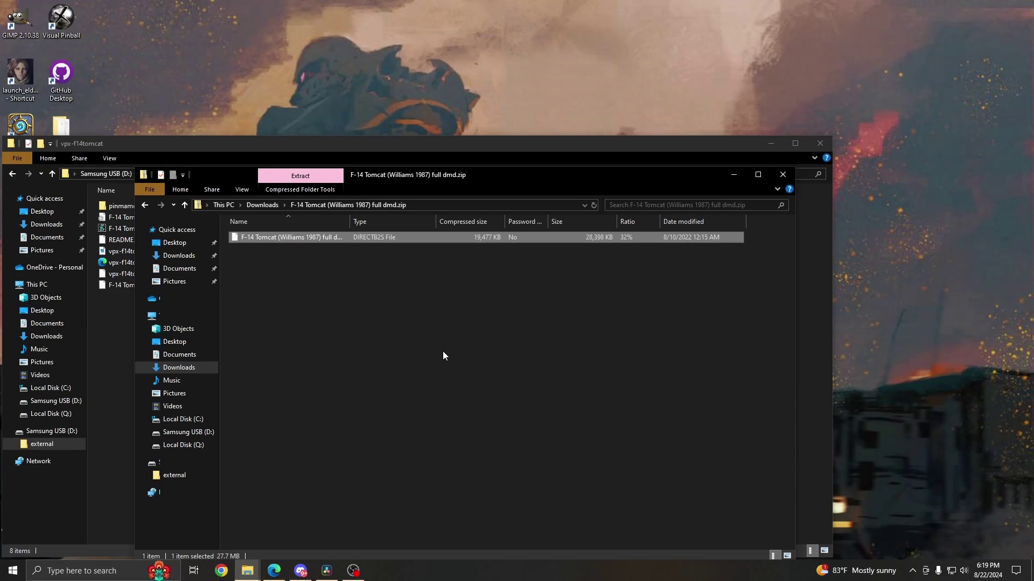
key("BackSpace")
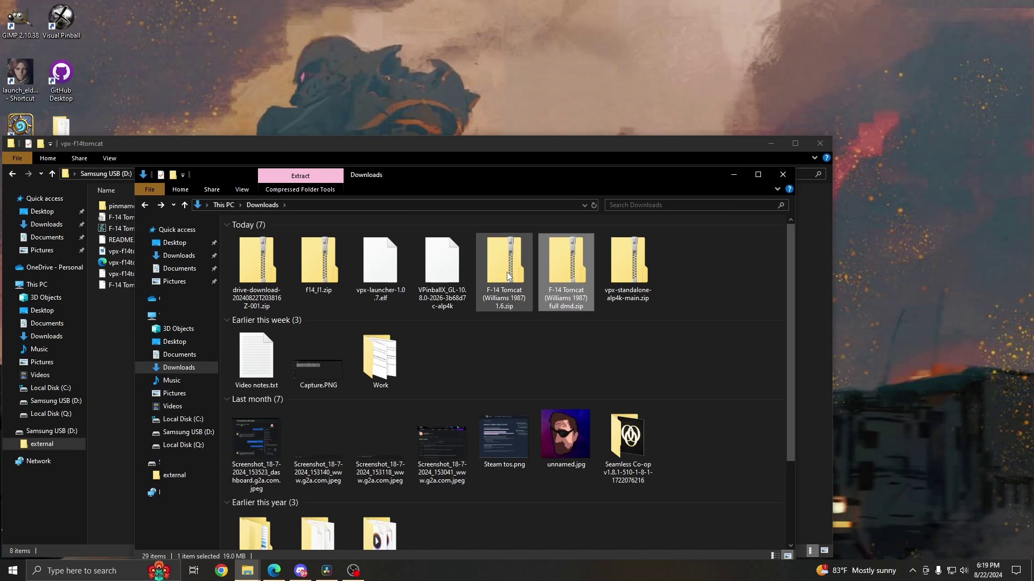
double_click(506, 274)
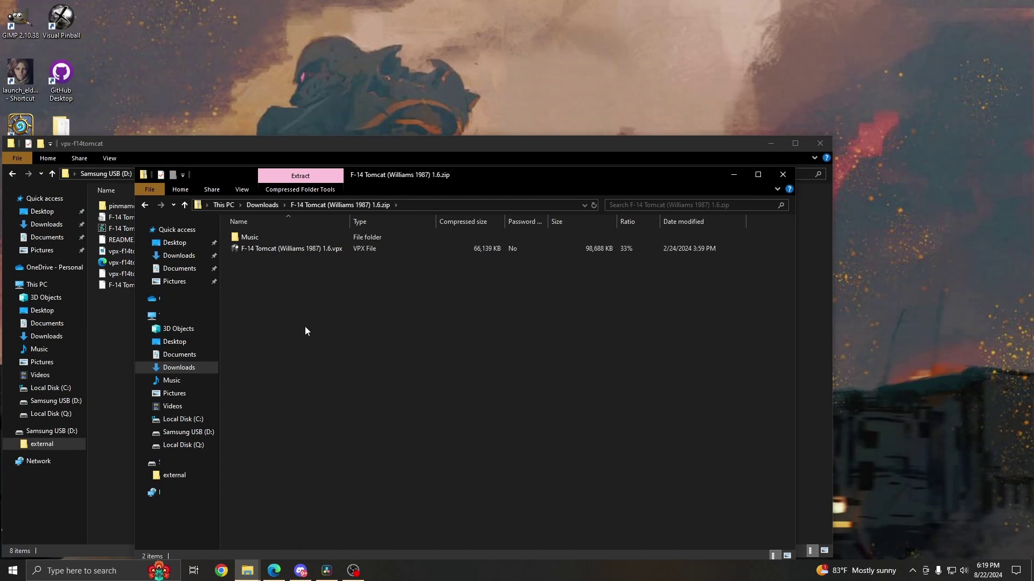
left_click(294, 249)
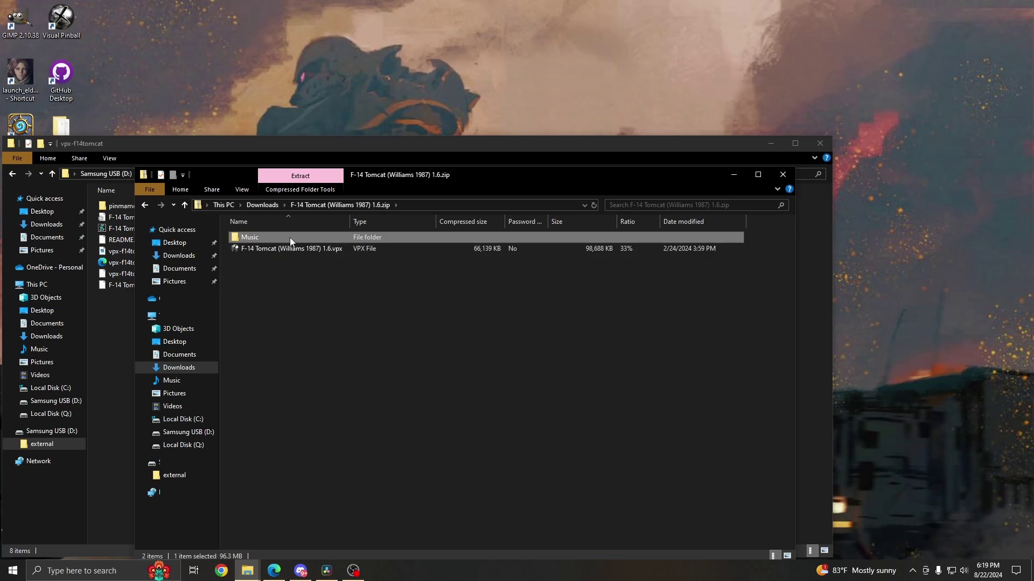
left_click_drag(291, 321, 277, 236)
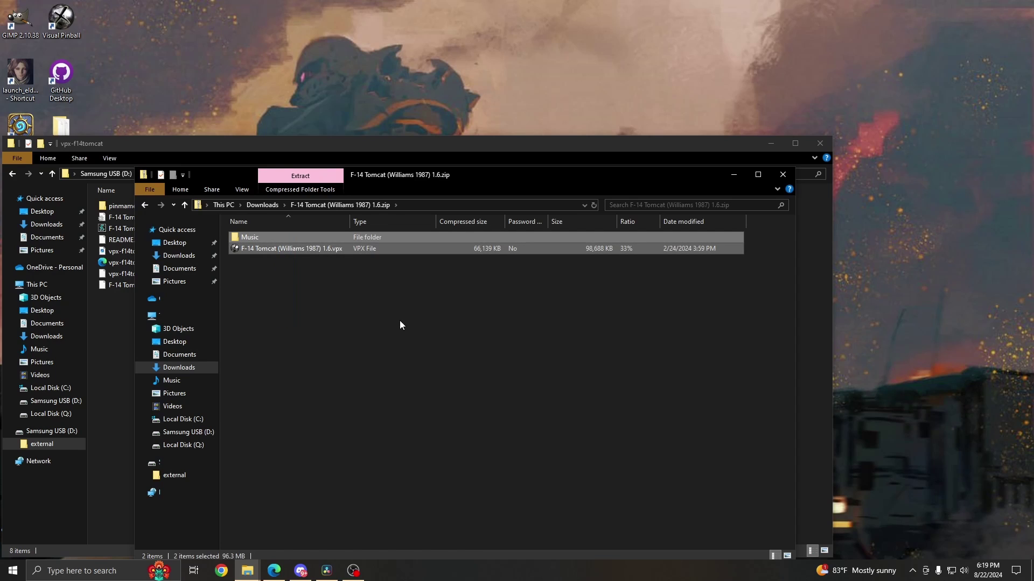
left_click(111, 331)
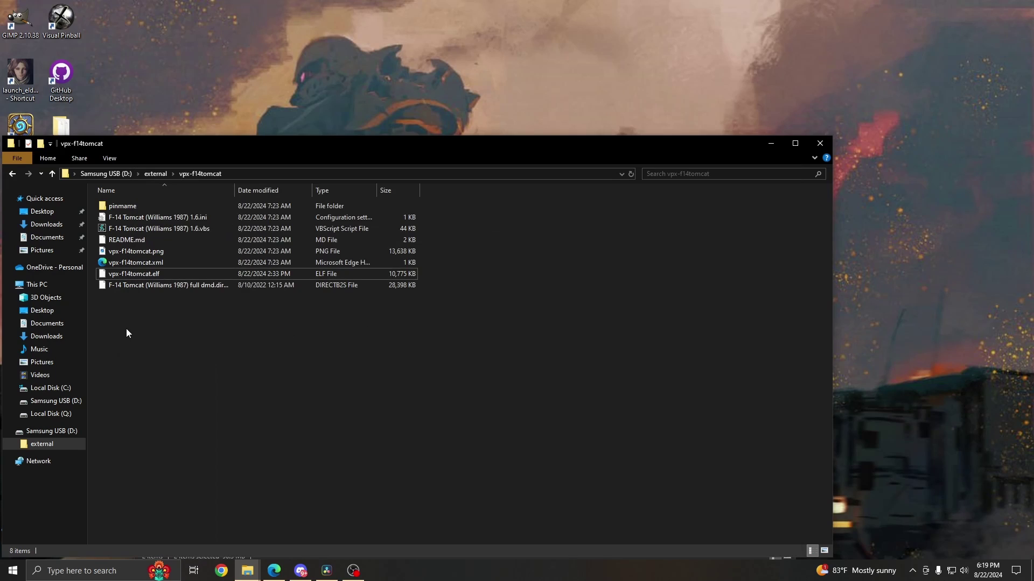
key("ctrl+v")
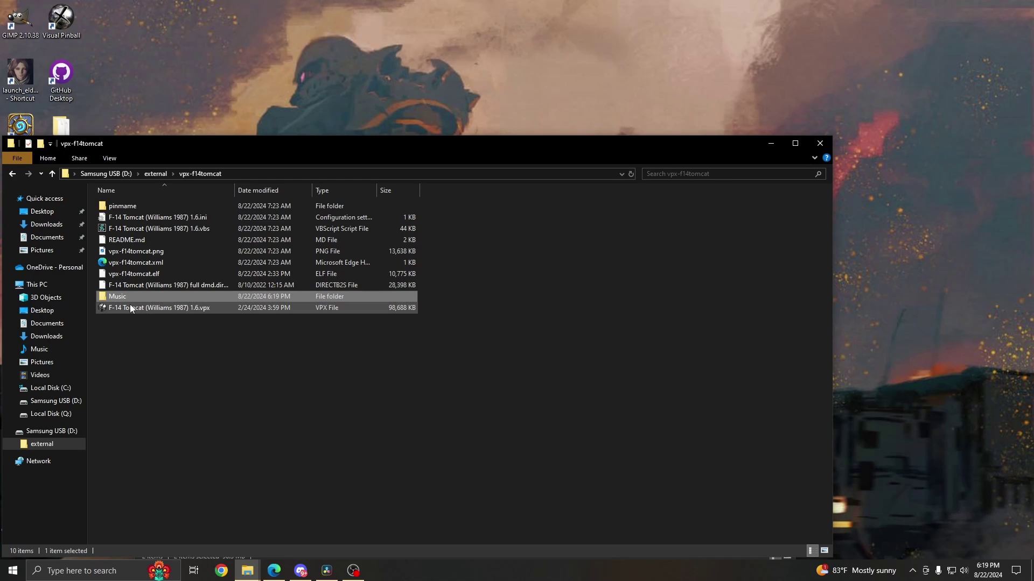
mouse_move(132, 299)
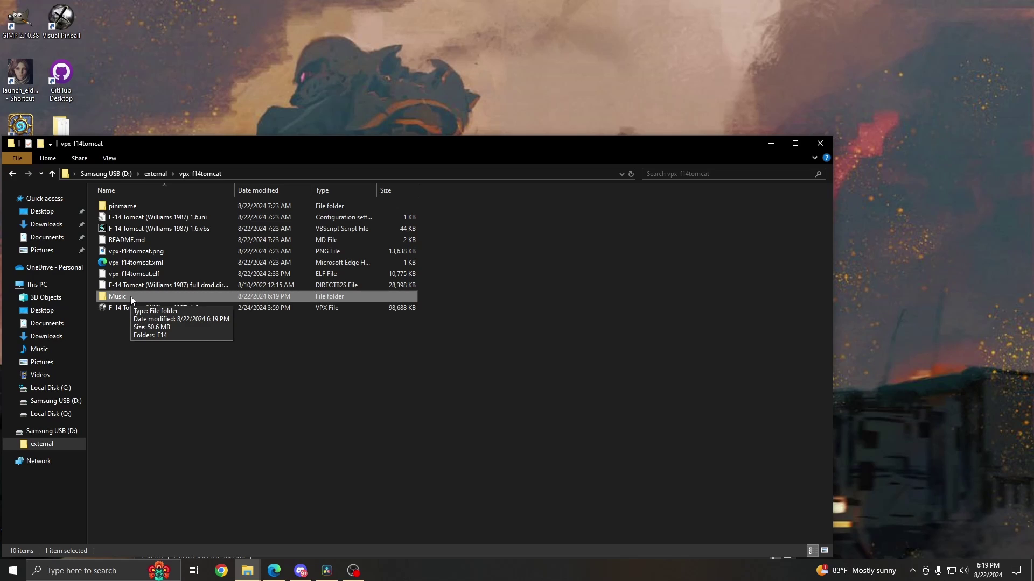
right_click(132, 337)
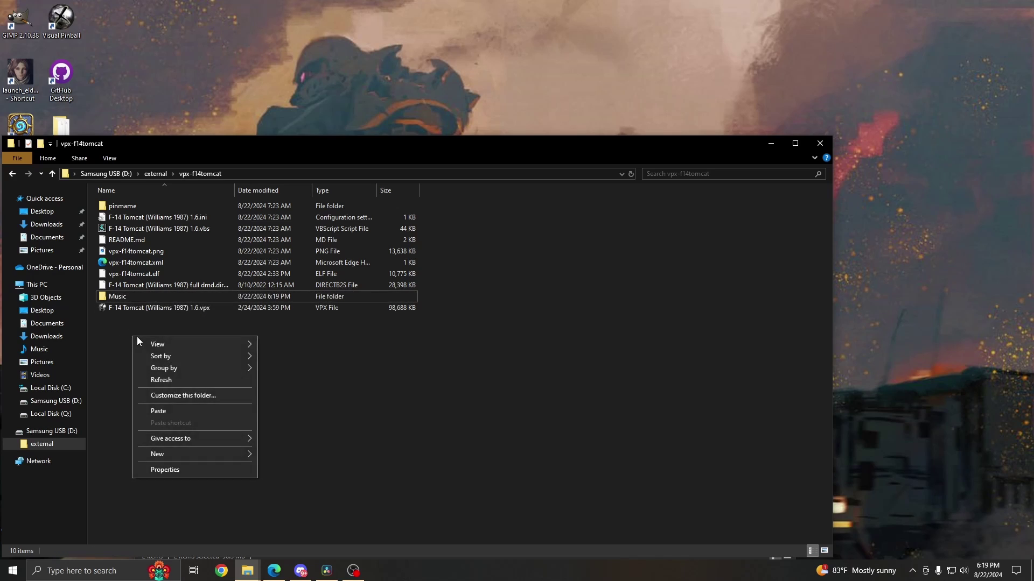
left_click(120, 385)
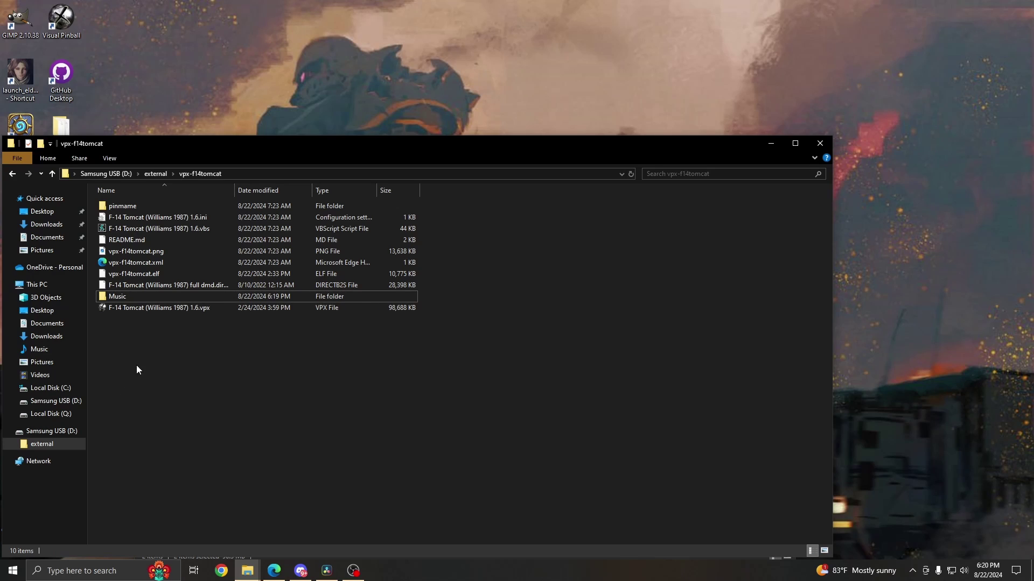
right_click(143, 350)
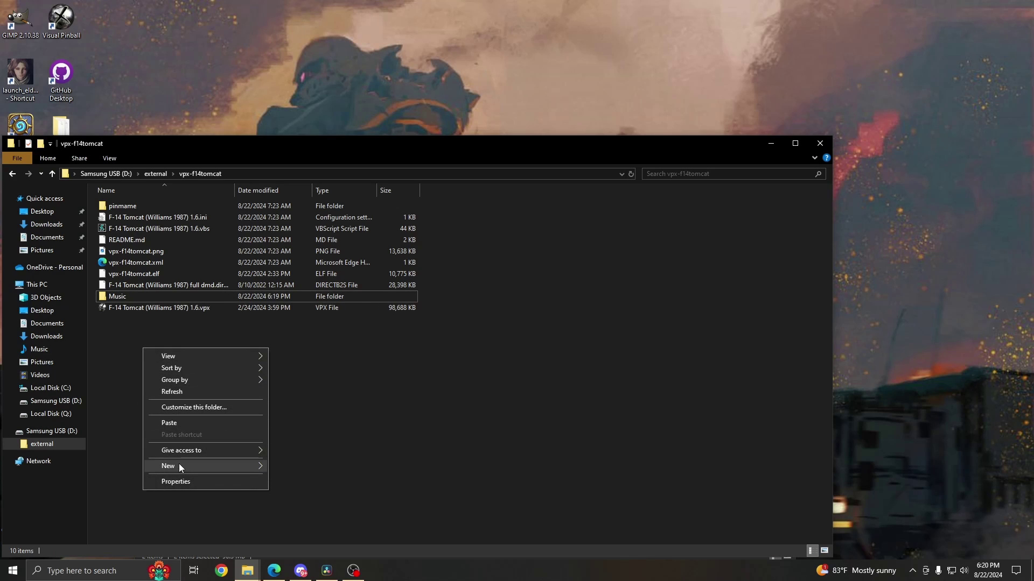
mouse_move(186, 470)
left_click(121, 344)
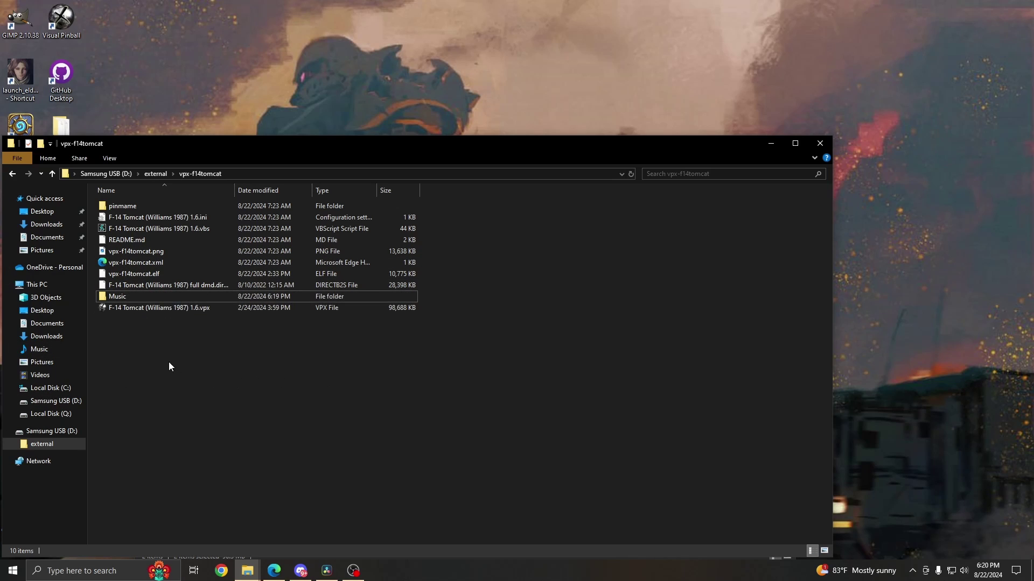
Step: Copy the ROM archive f14_l1.zip, still zipped, from Downloads into the table's pinmame\roms folder on the USB drive
key("alt+Tab")
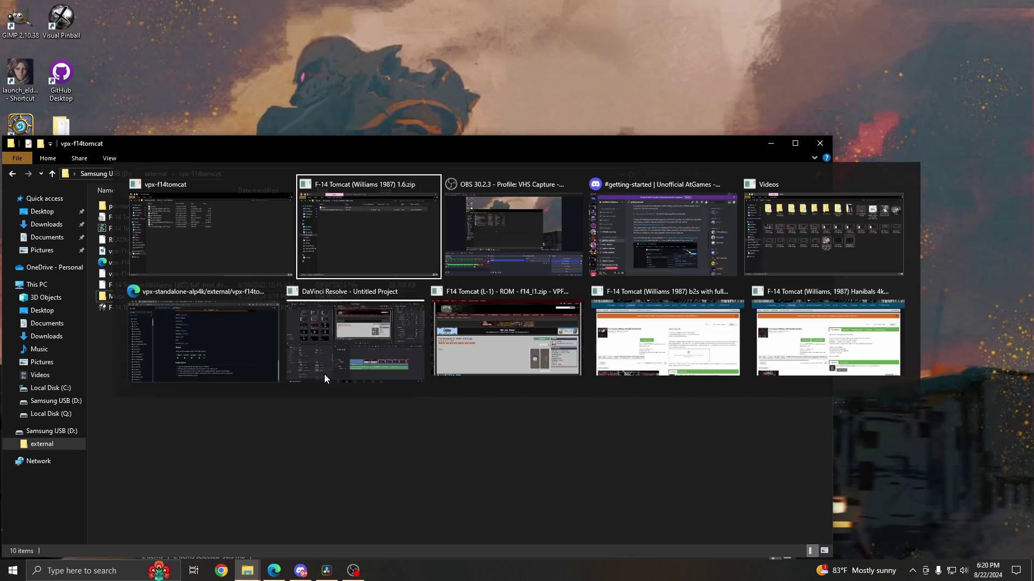
key("BackSpace")
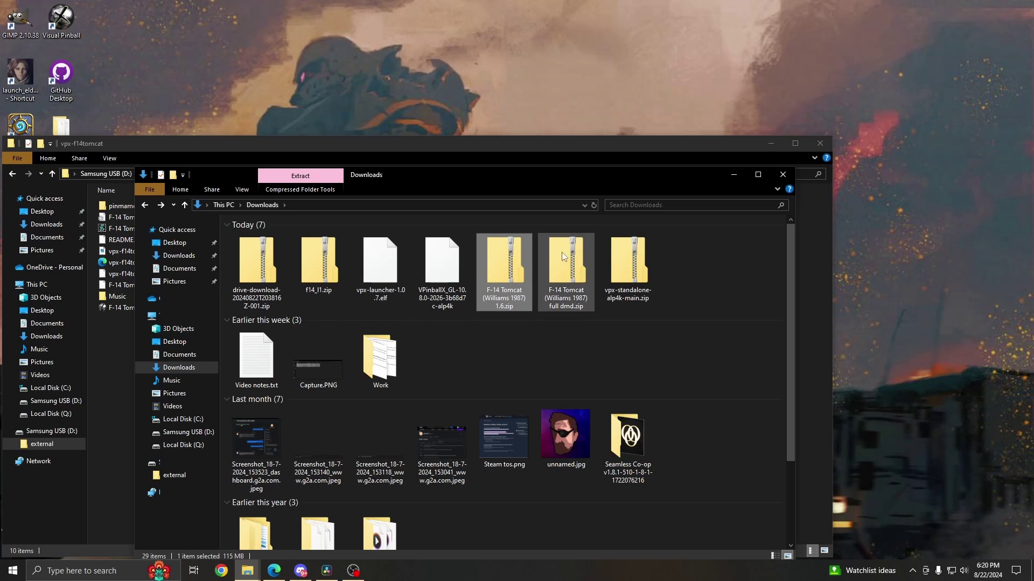
double_click(321, 261)
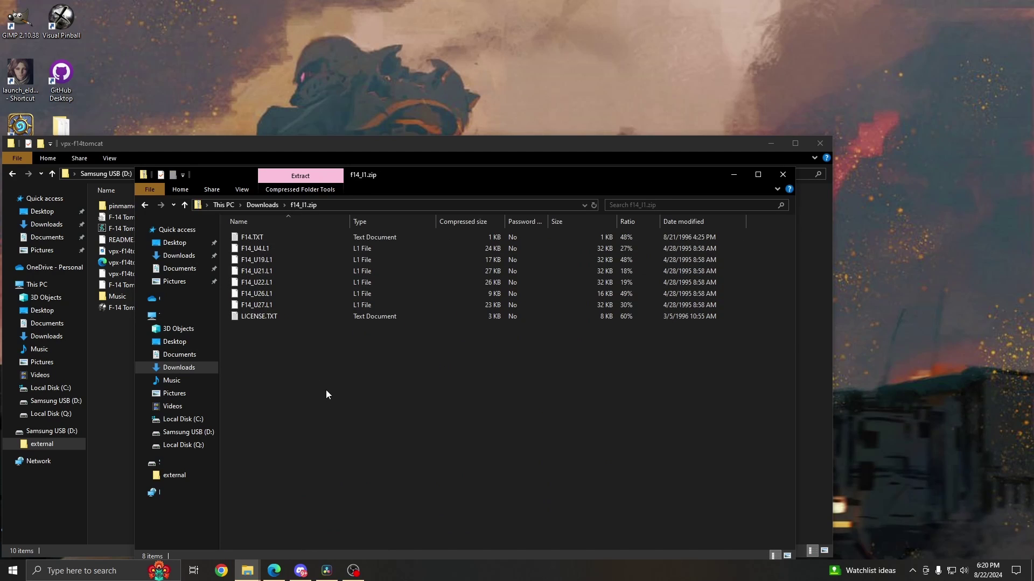
key("BackSpace")
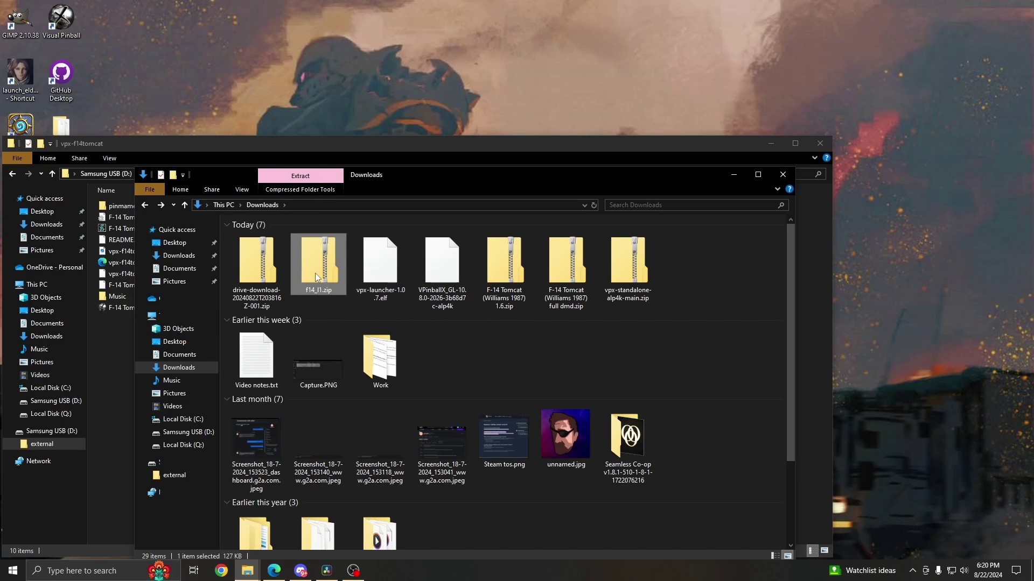
key("alt+F4")
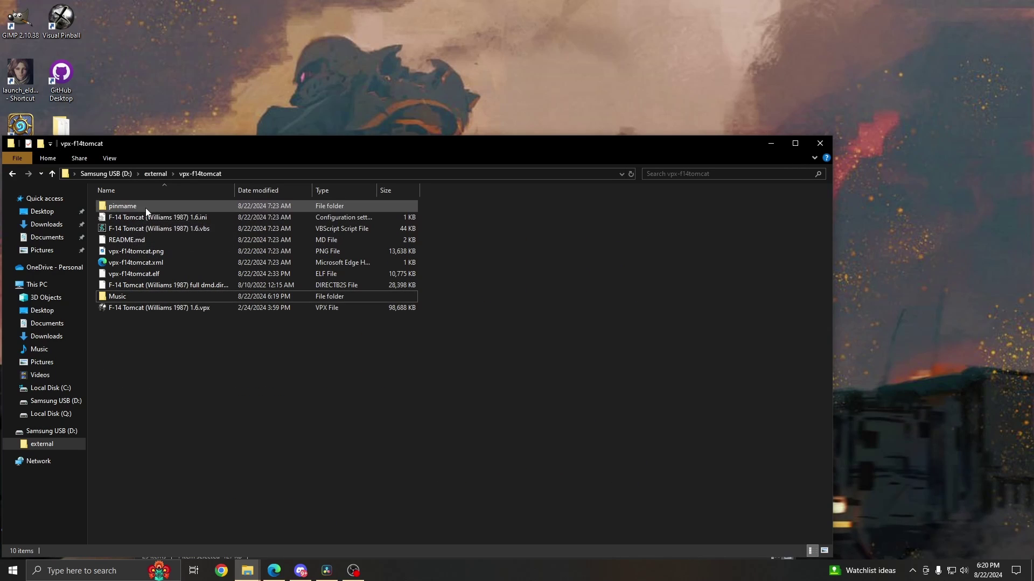
double_click(145, 208)
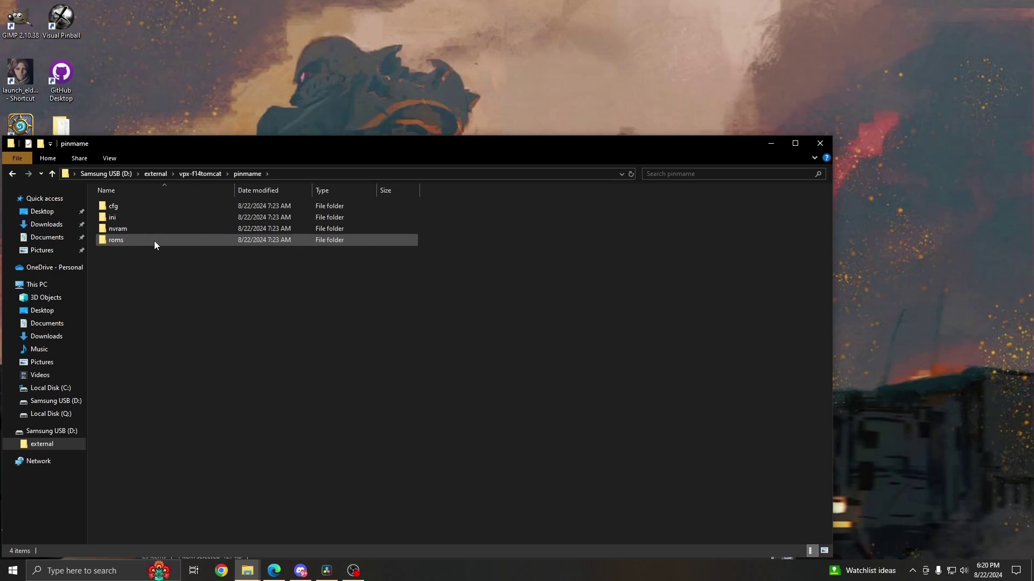
double_click(131, 243)
key("ctrl+v")
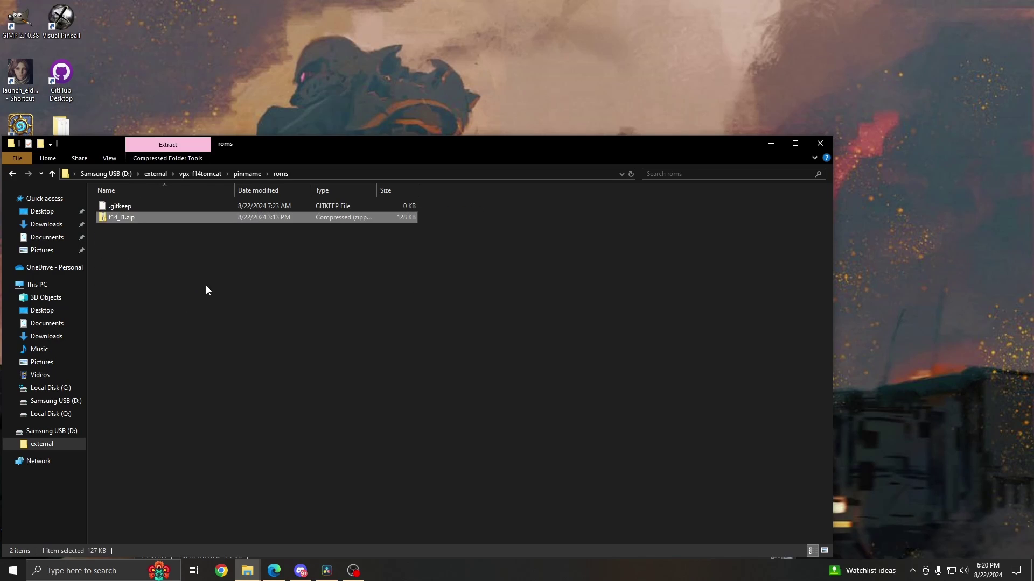
Step: Check the pinmame and roms folders on the USB drive, and return to the vpx-f14tomcat folder to review its files
key("alt+Left")
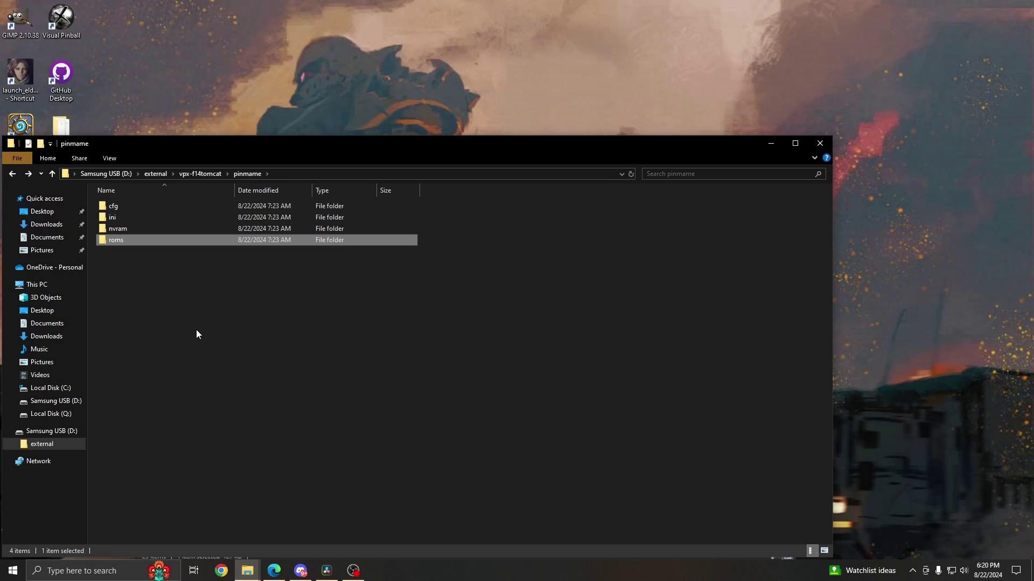
key("alt+Right")
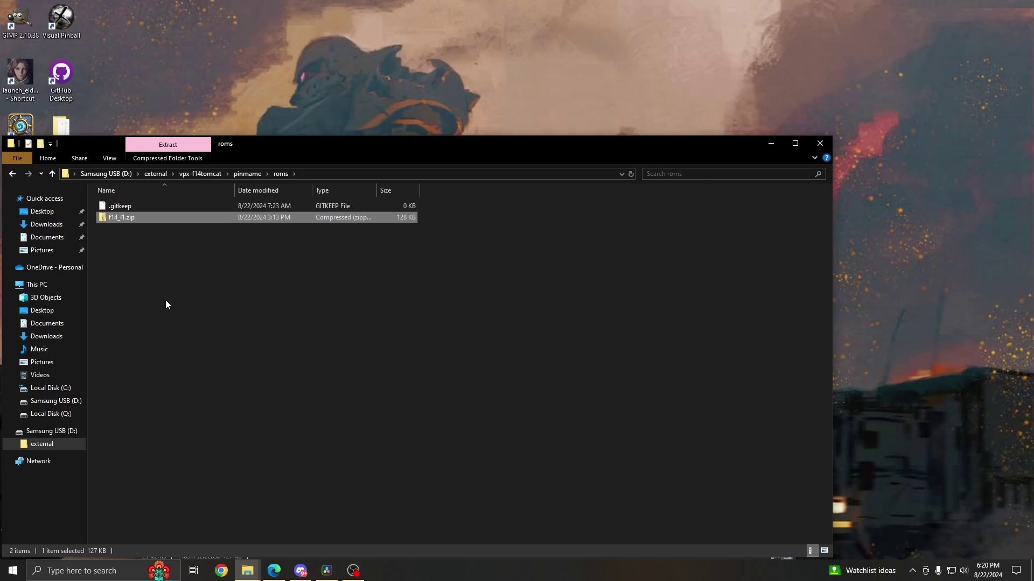
key("alt+Left")
key("alt+Left")
key("alt+Tab")
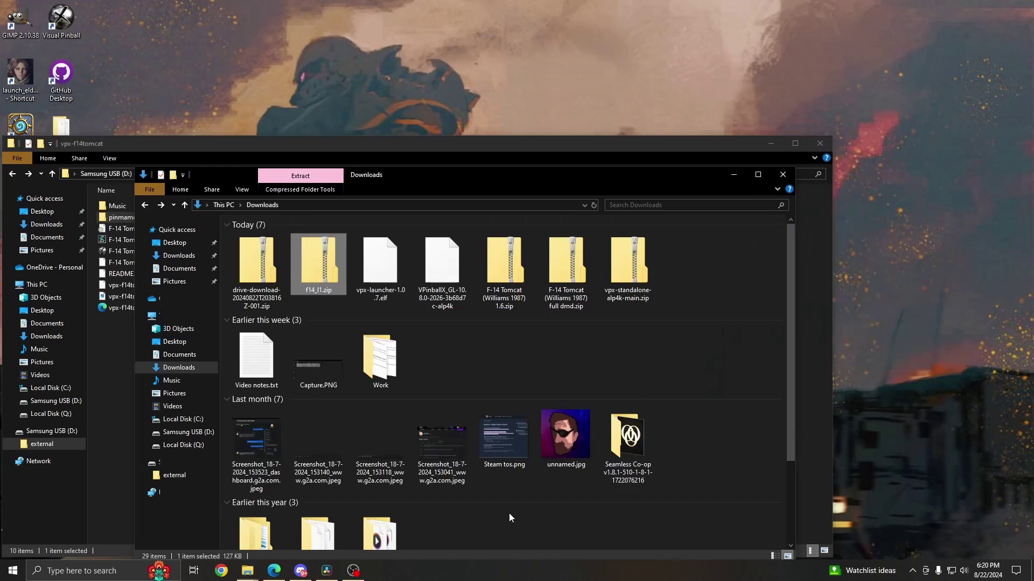
left_click(120, 380)
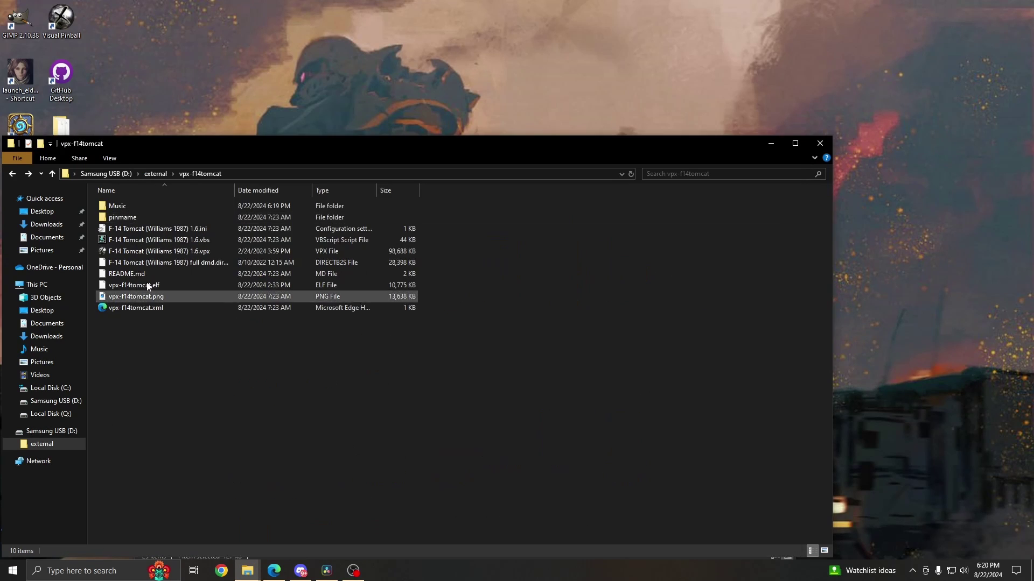
Step: Inspect the contents of f14_l1.zip in the table's pinmame\roms folder, and return to the vpx-f14tomcat folder
double_click(155, 218)
double_click(150, 241)
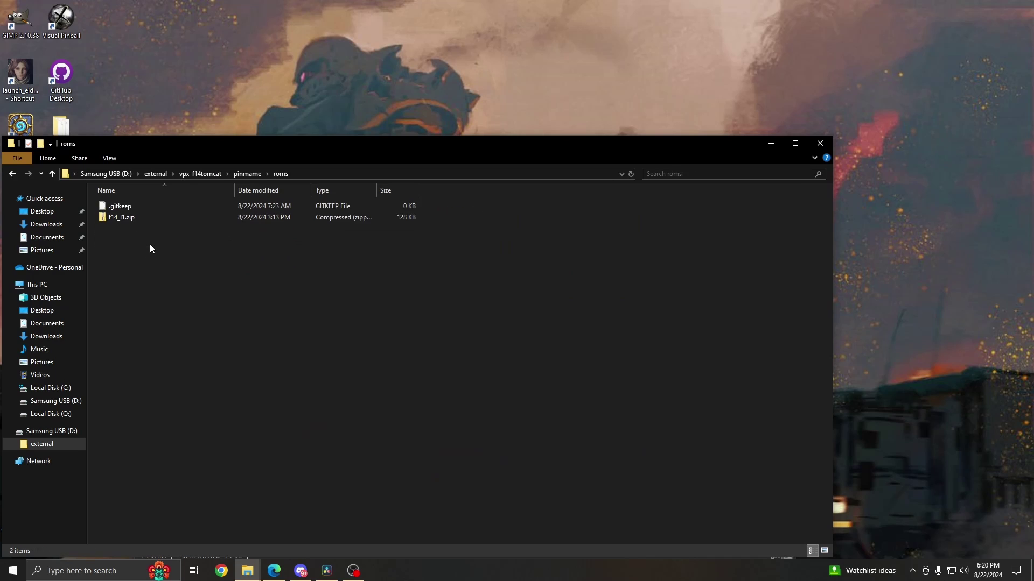
key("alt+Left")
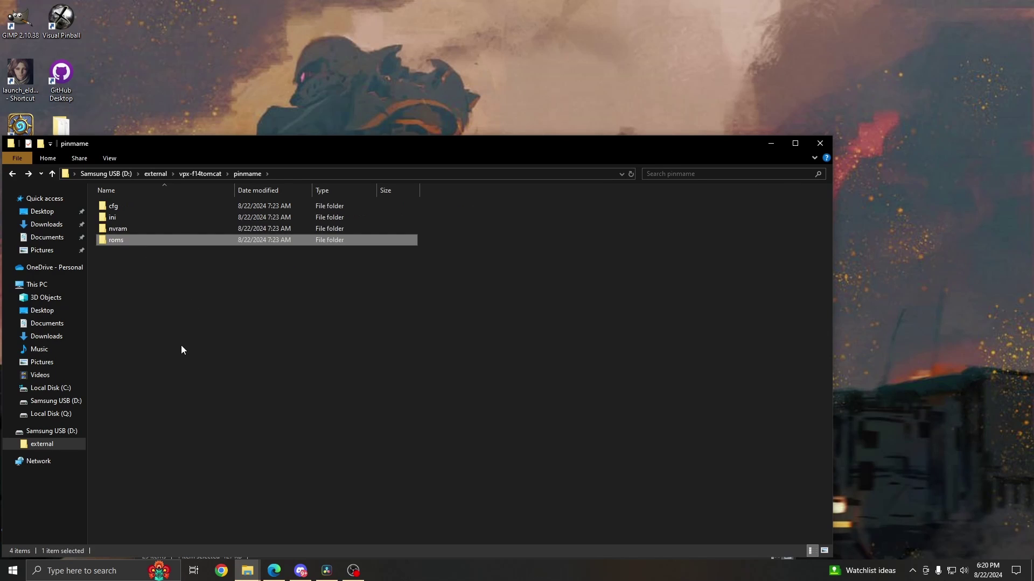
key("alt+Right")
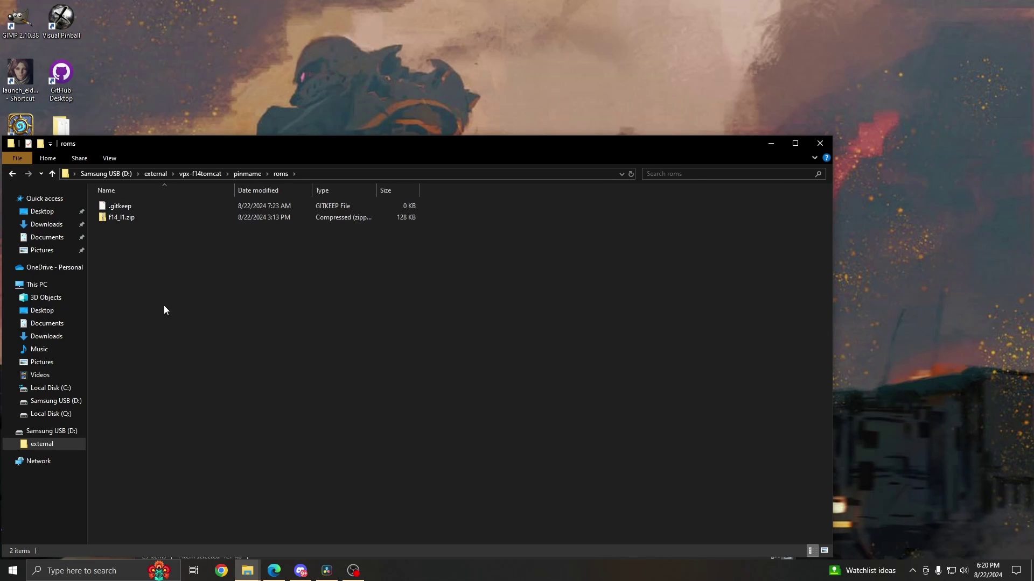
double_click(118, 218)
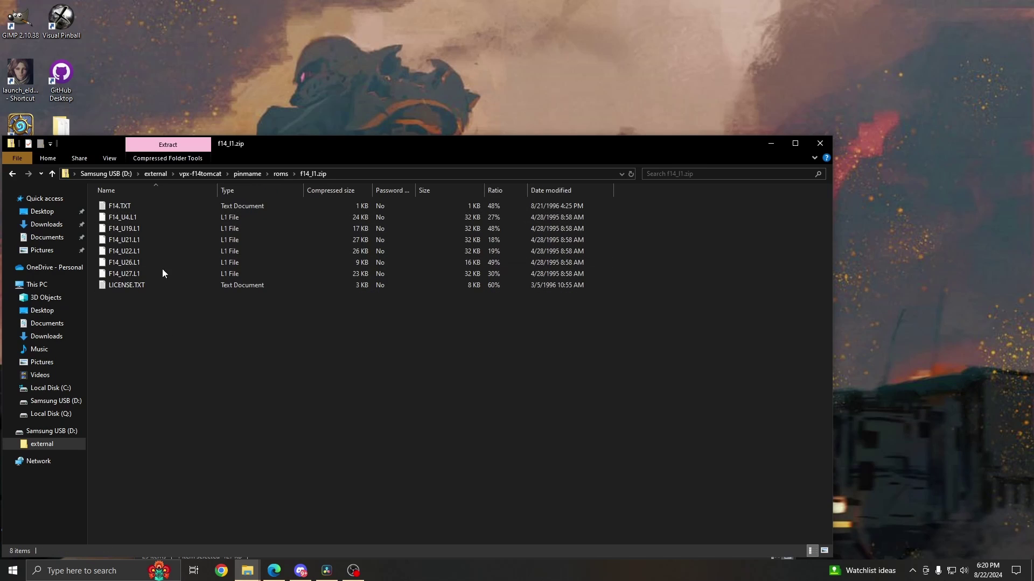
key("alt+Left")
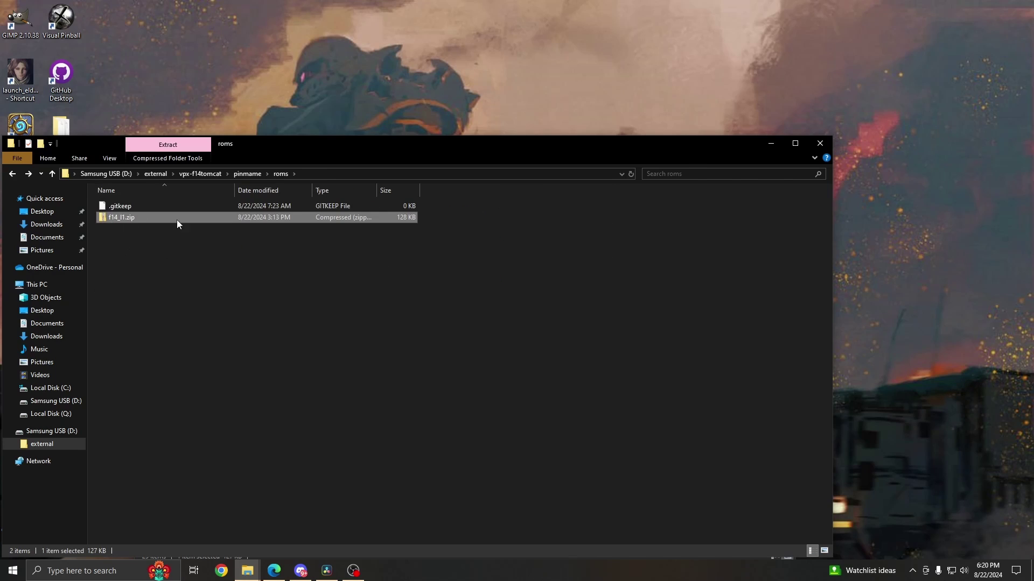
key("alt+Left")
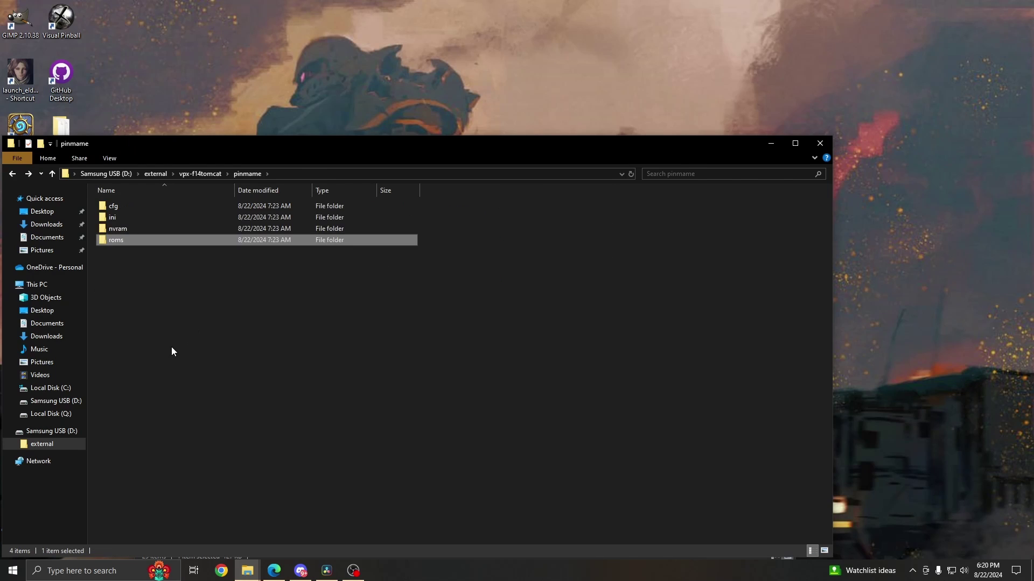
key("alt+Left")
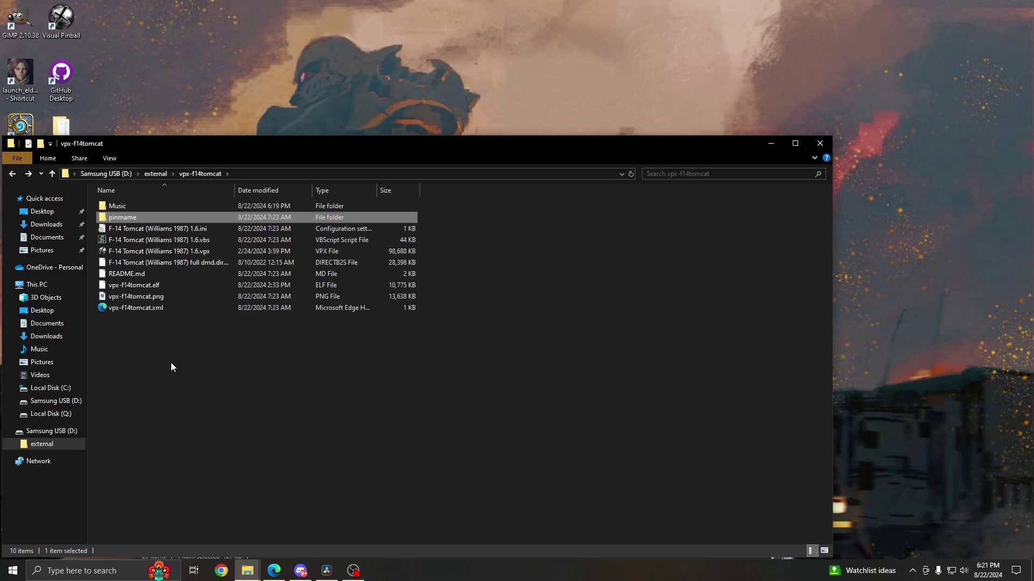
left_click(186, 366)
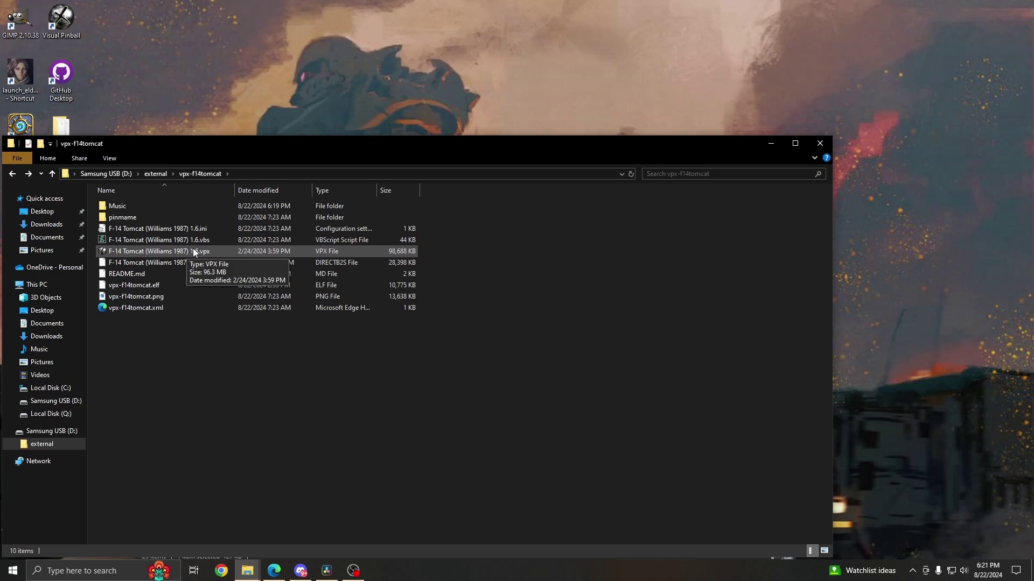
Step: Rename the DIRECTB2S backglass file to F-14 Tomcat (Williams 1987) 1.6.directb2s so it matches the VPX table file's name
left_click(162, 252)
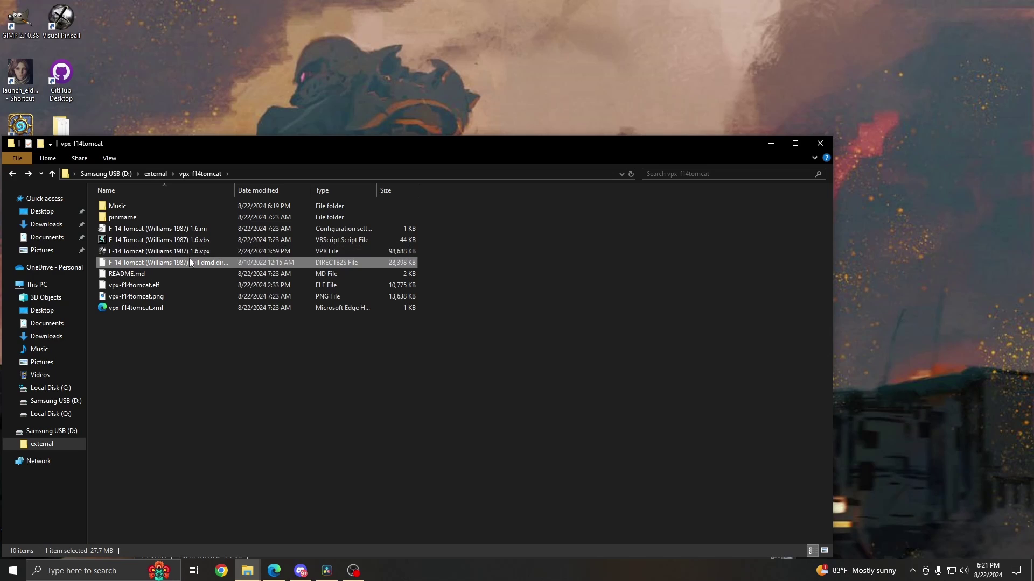
left_click(189, 262)
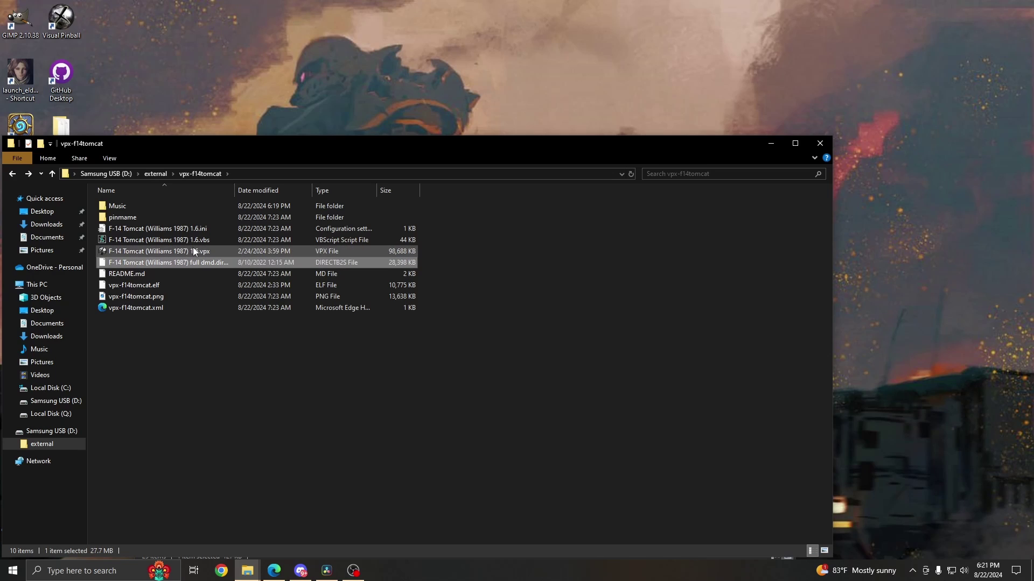
left_click(193, 249)
left_click(174, 264)
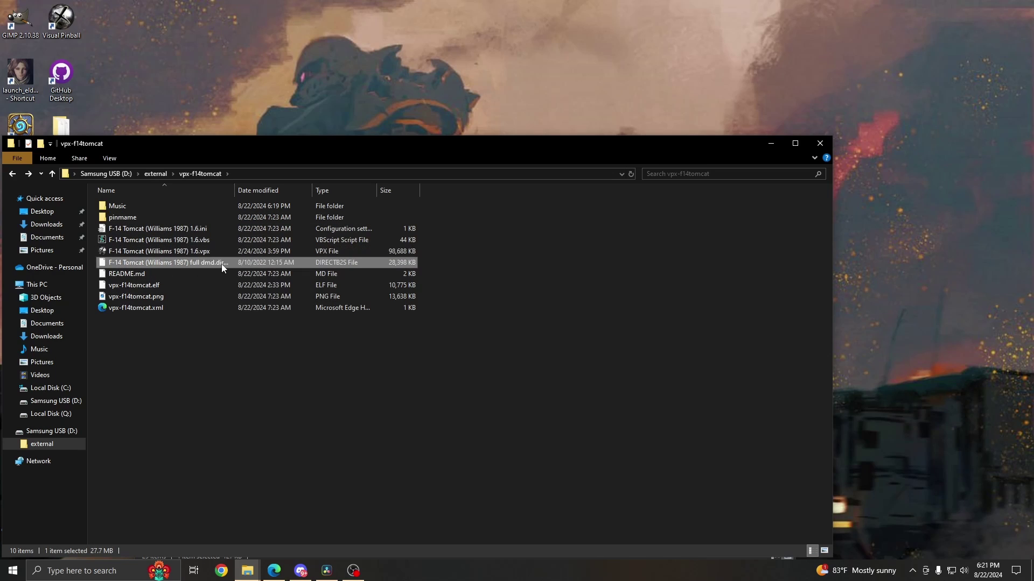
right_click(181, 265)
left_click(210, 414)
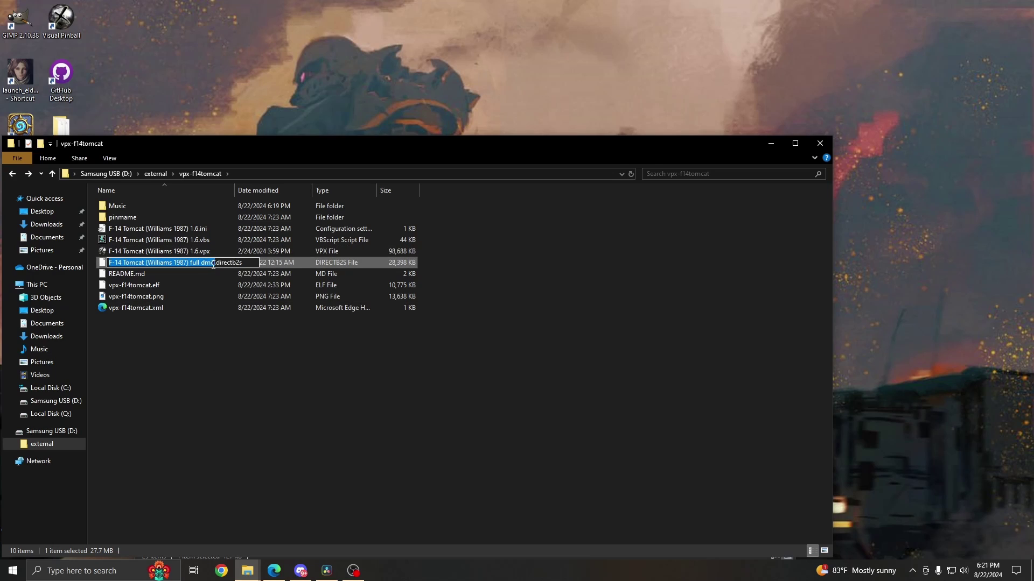
left_click_drag(214, 264, 192, 264)
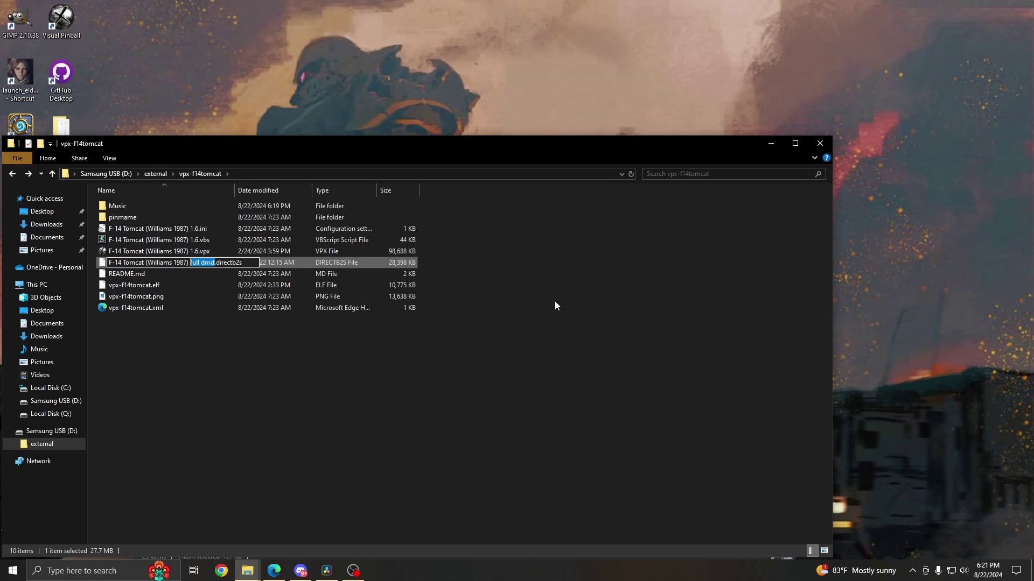
type("1.6")
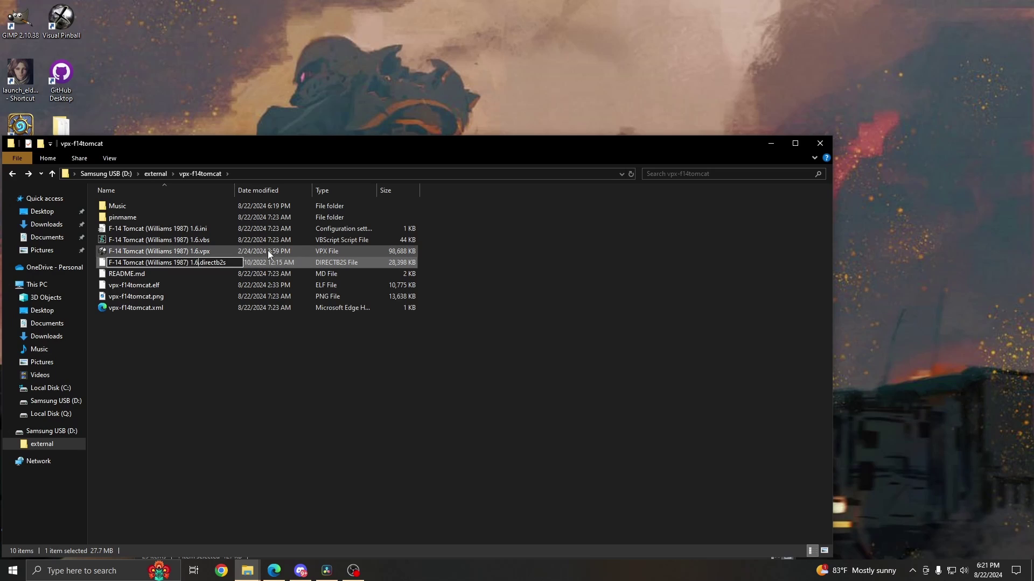
key("Return")
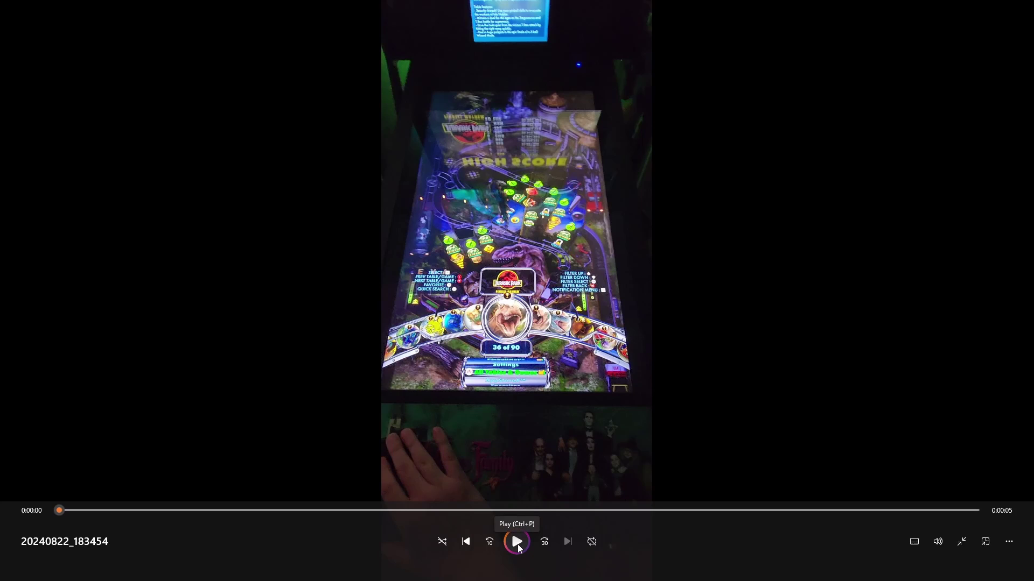
Step: Play the 20240822_183454 video clip, close the player, and return to the Samsung USB drive window
left_click(519, 547)
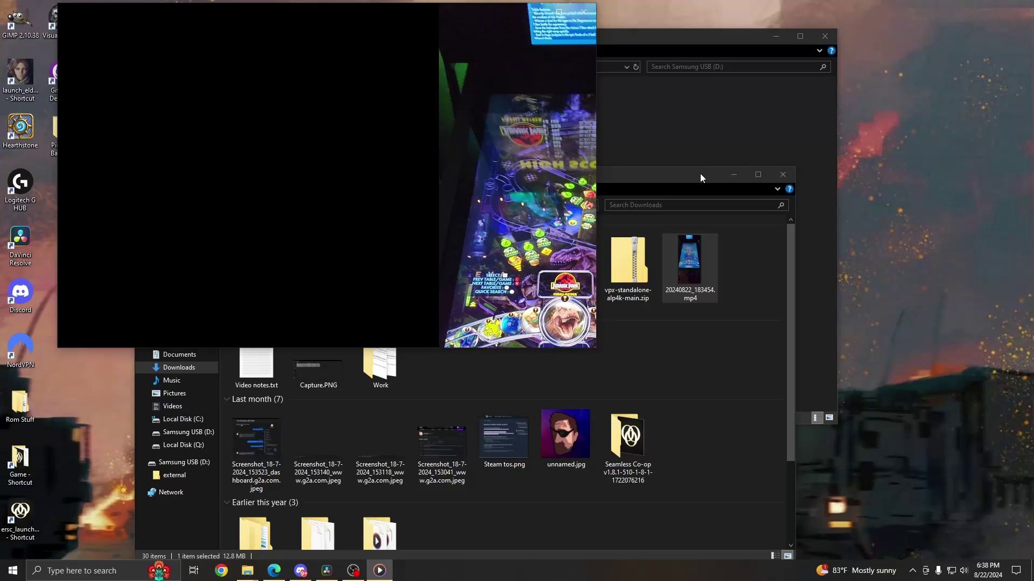
left_click(582, 13)
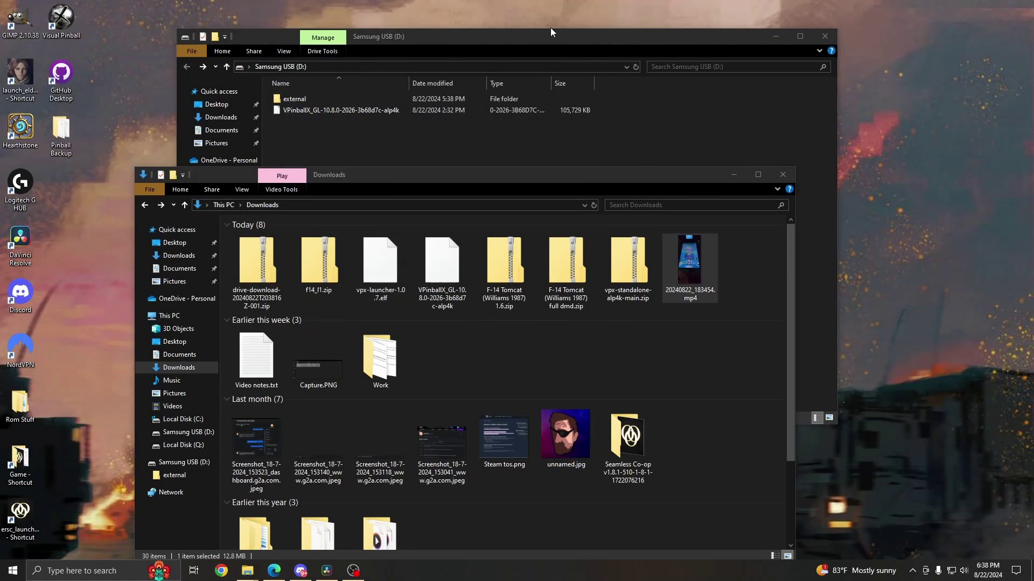
left_click(520, 144)
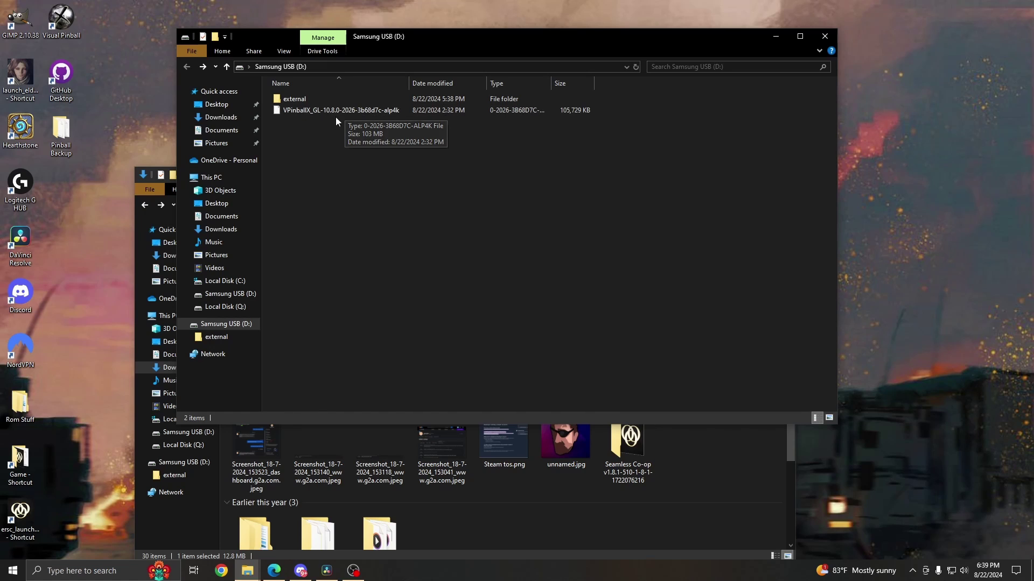
Step: Rename the XML file in the USB drive's external\vpx-f14tomcat folder to vpx-f14tomcat.xml
double_click(312, 100)
key("BackSpace")
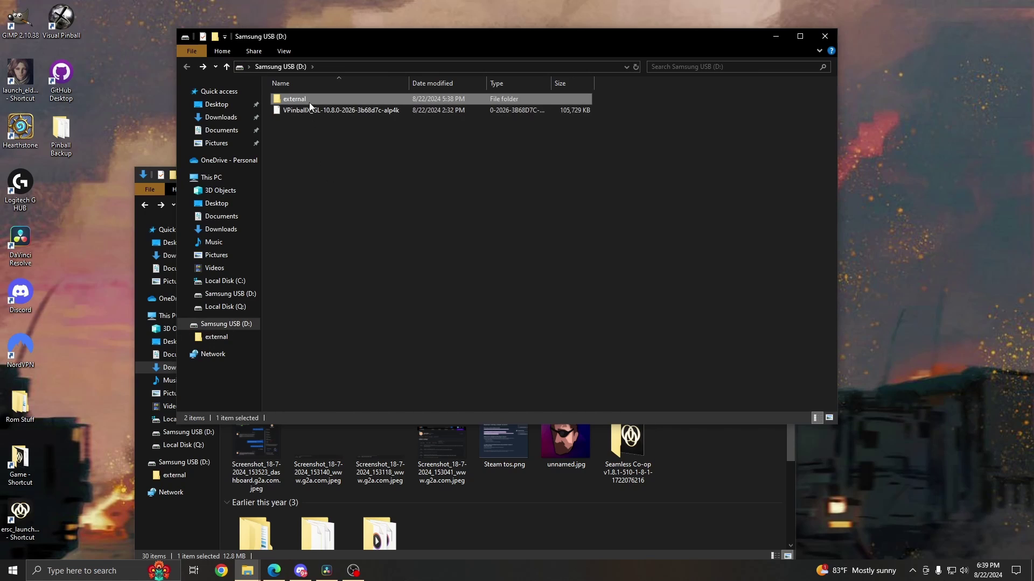
double_click(315, 103)
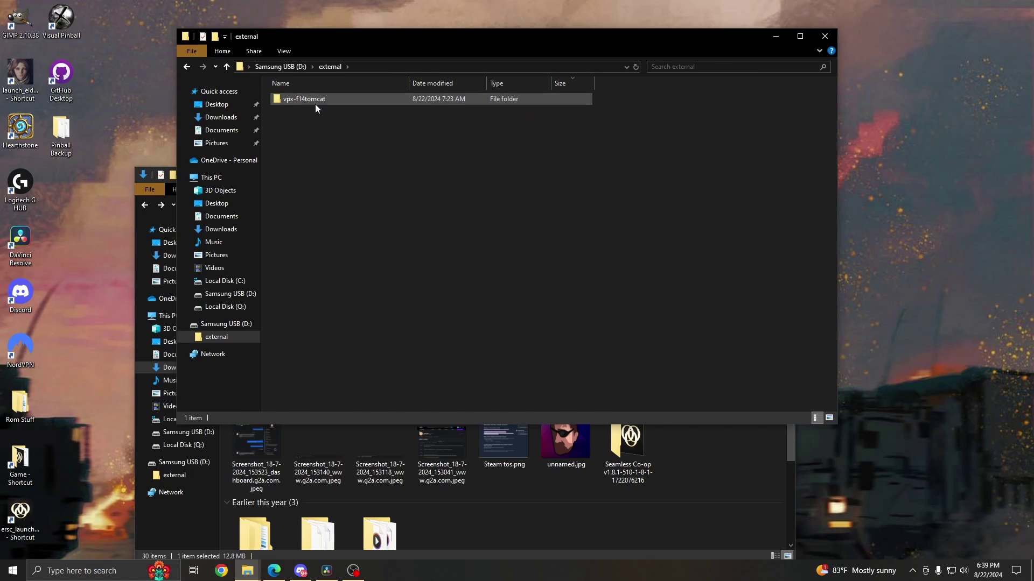
double_click(326, 102)
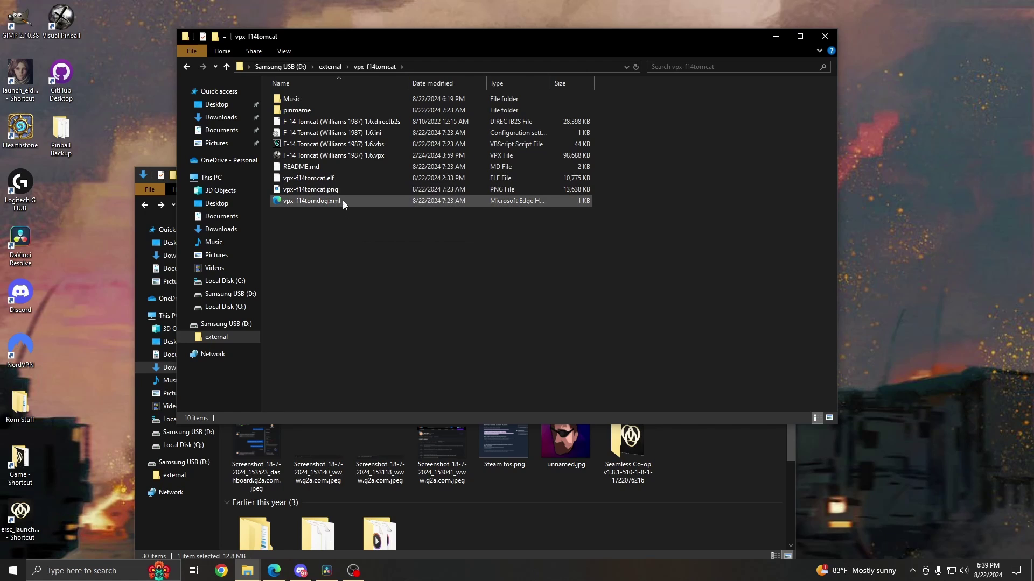
left_click(342, 200)
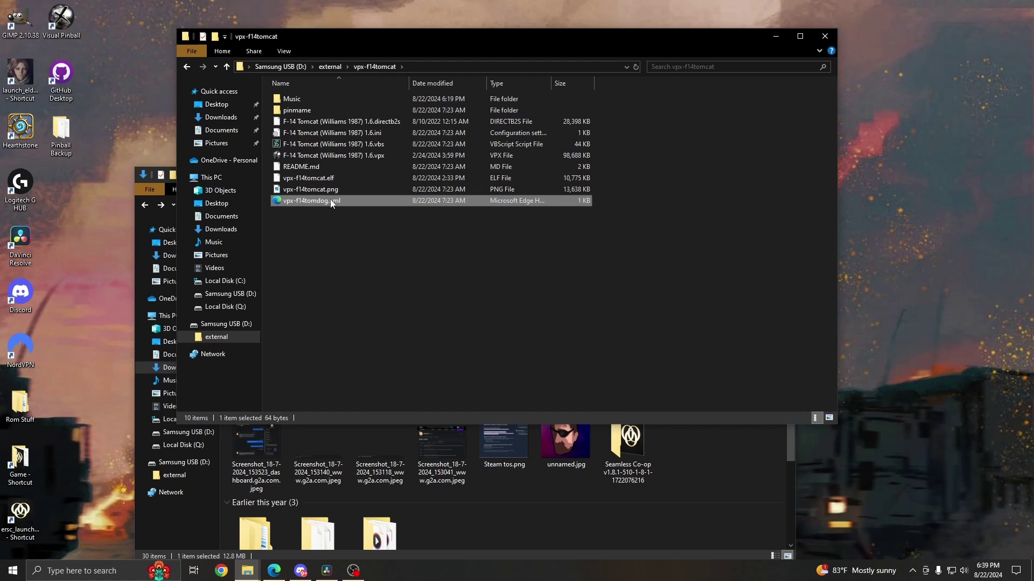
right_click(330, 204)
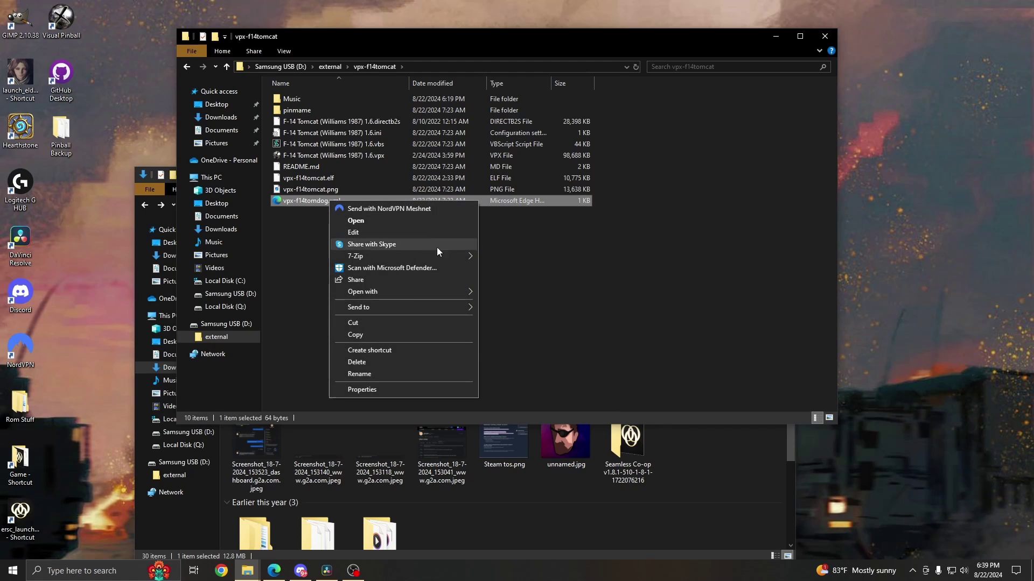
left_click(400, 374)
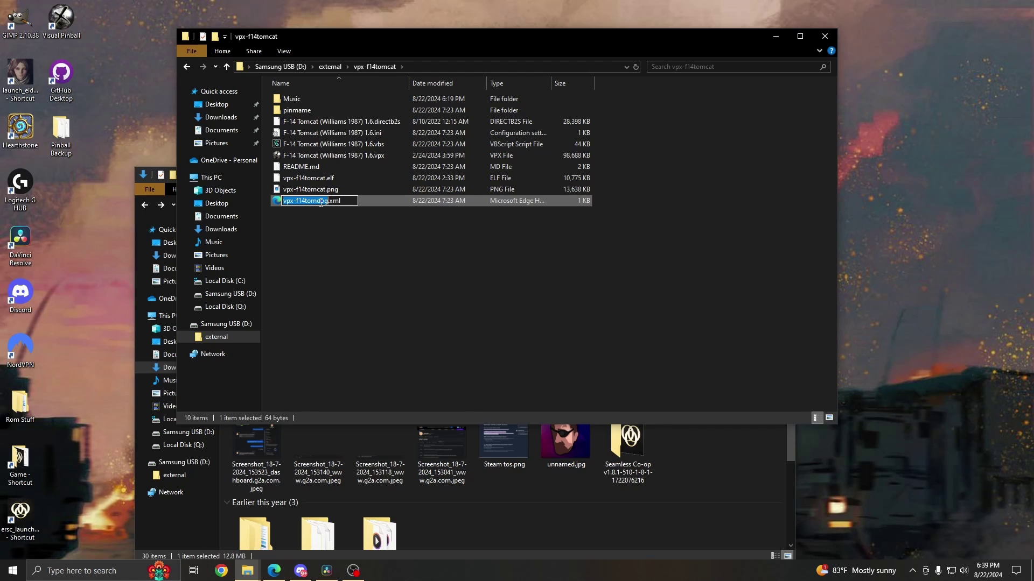
left_click_drag(316, 202, 329, 201)
type("cat")
key("Return")
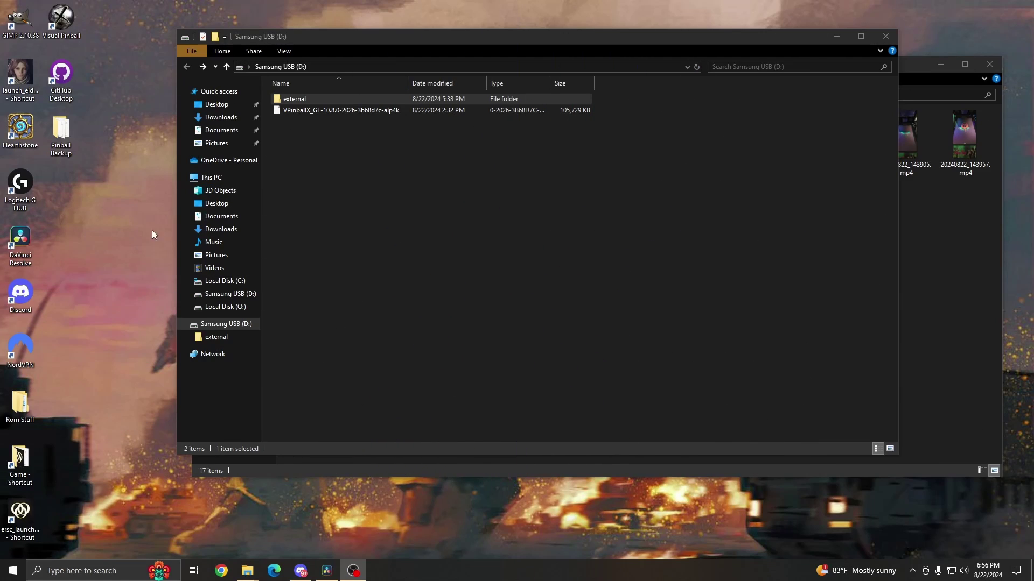
Step: Rename the VPX table file in external\vpx-f14tomcat to F-14 Tomcat (Williams 1987) 1.6.vpx, matching the backglass file's name
double_click(322, 98)
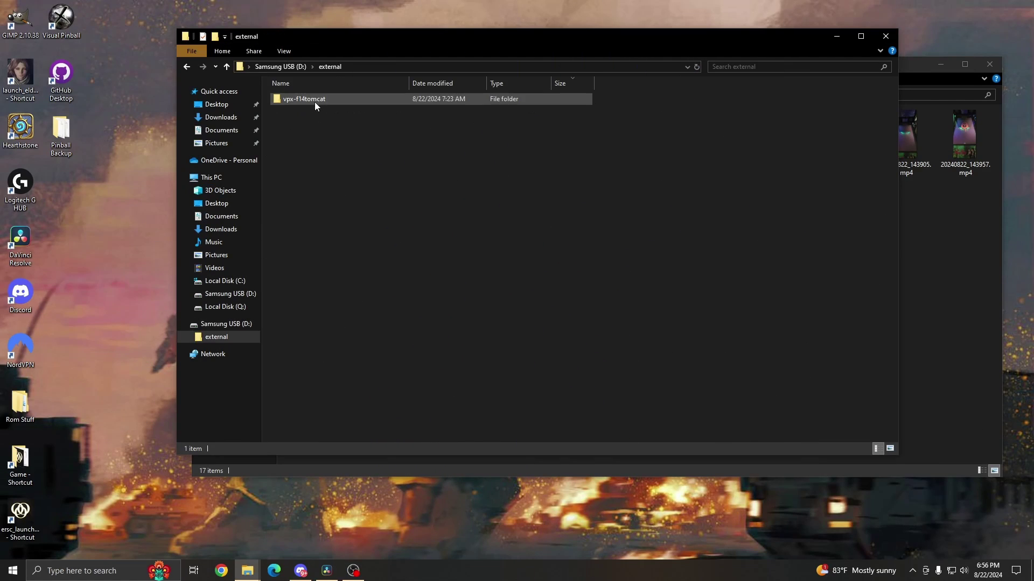
double_click(316, 104)
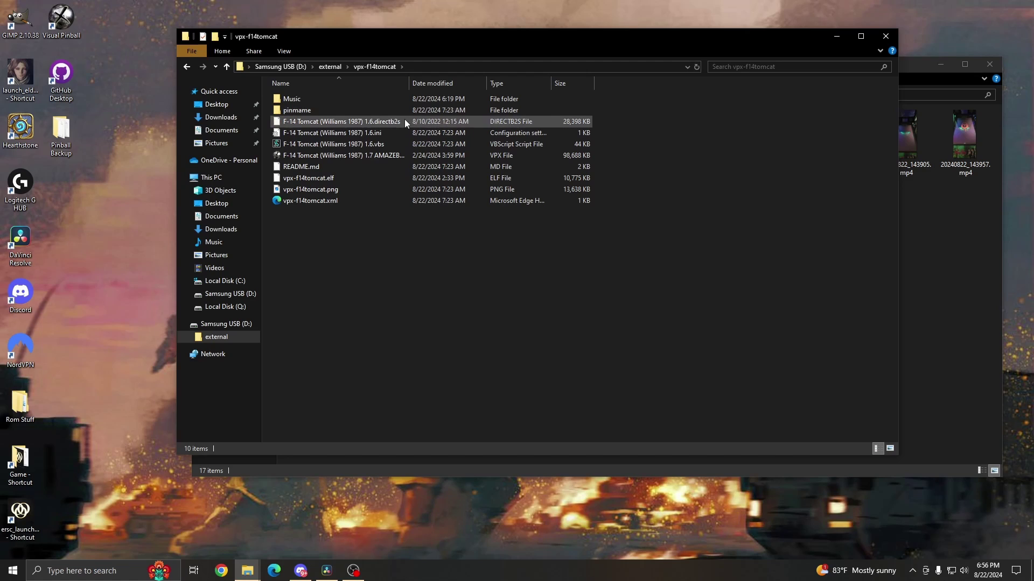
left_click(389, 121)
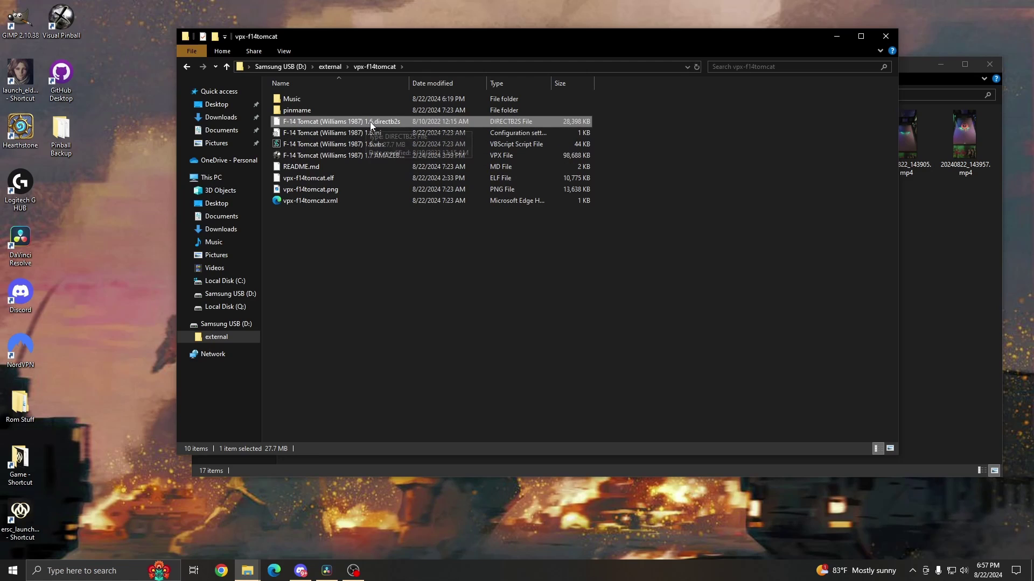
left_click(373, 156)
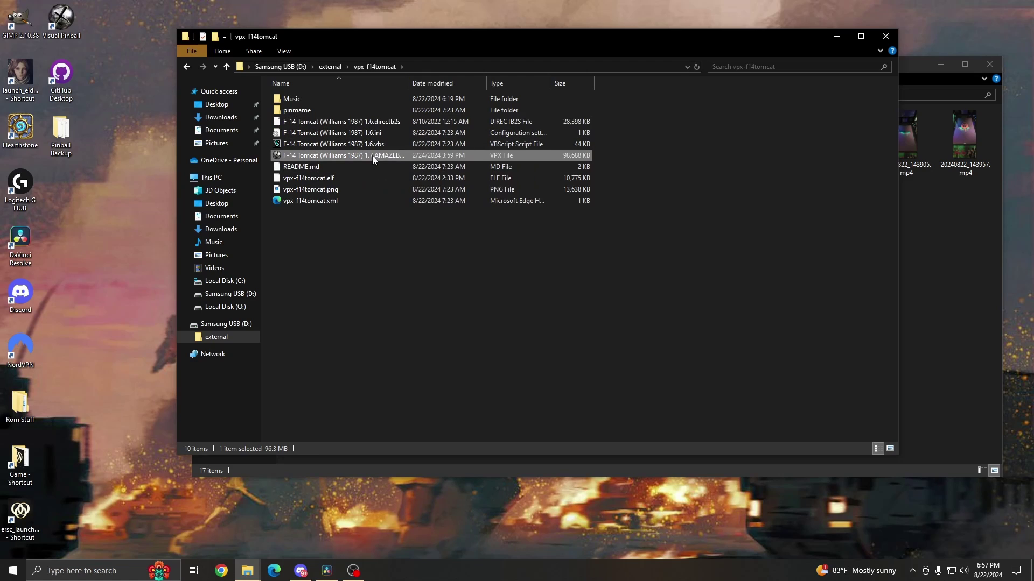
right_click(373, 156)
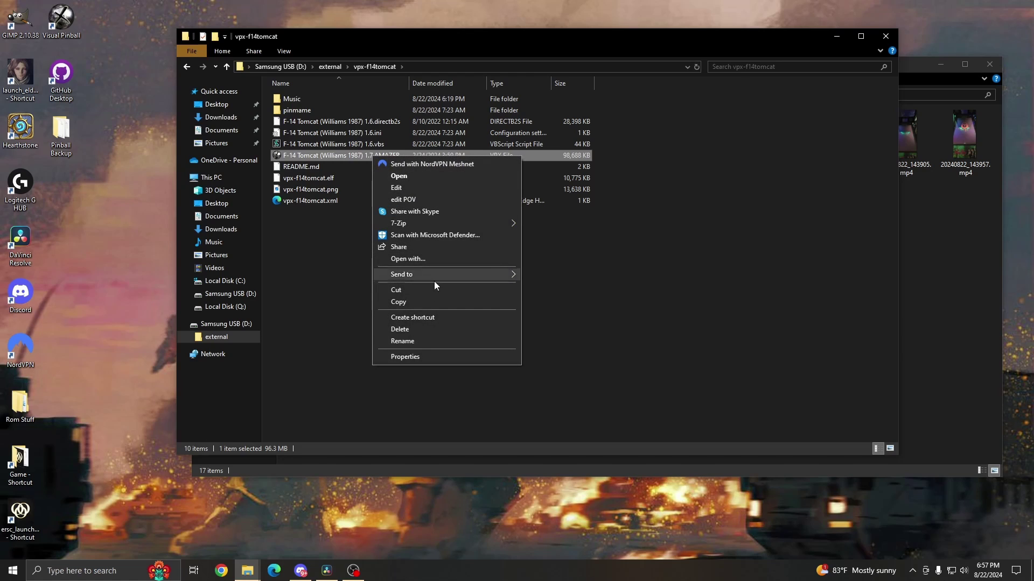
left_click(425, 341)
left_click(370, 155)
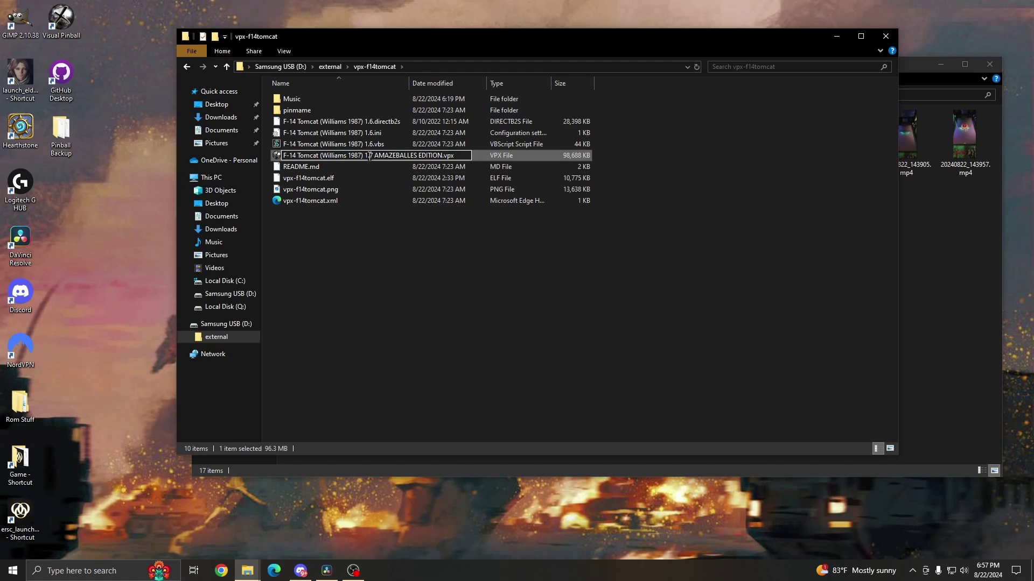
left_click_drag(371, 155, 442, 156)
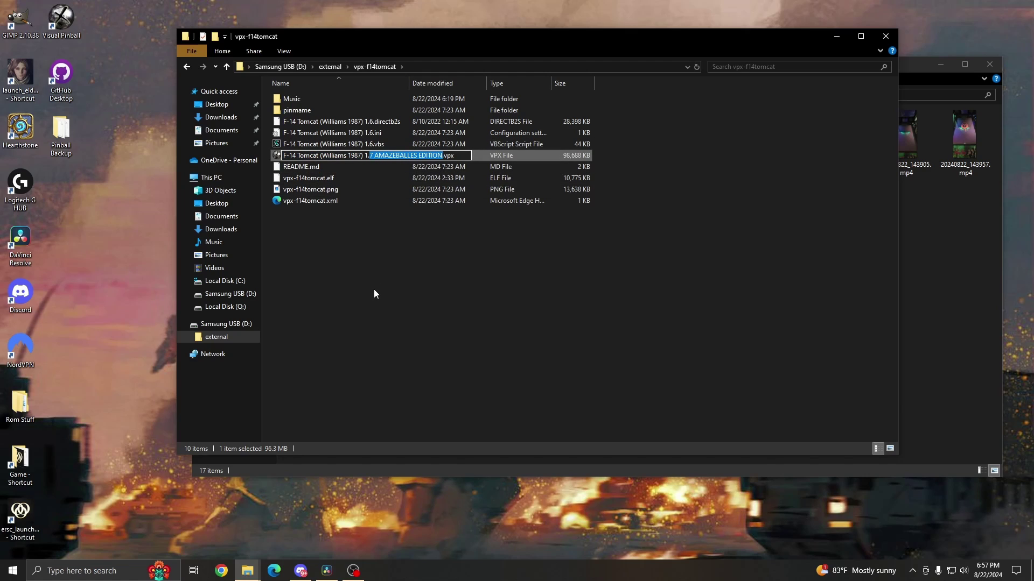
type("6")
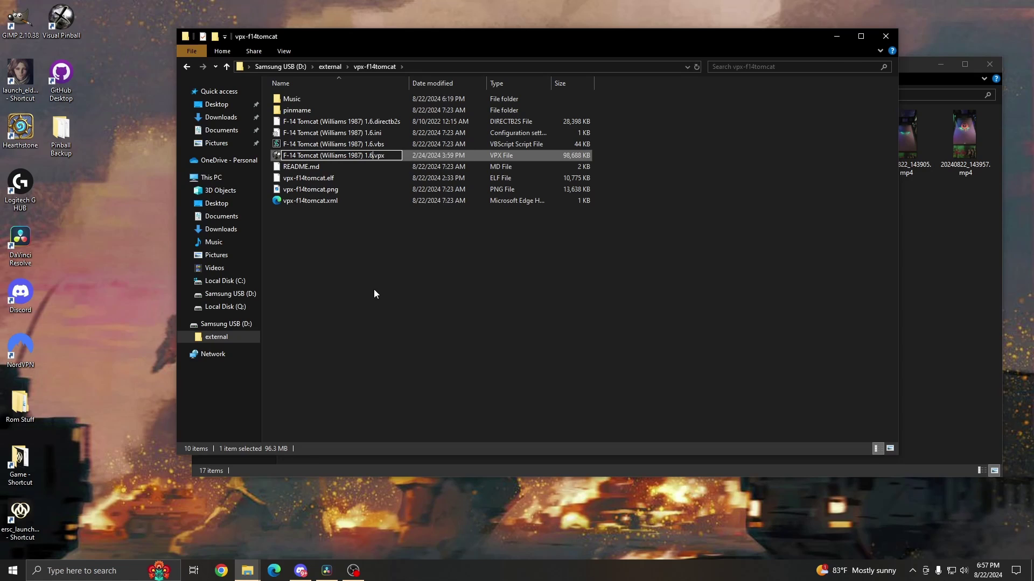
key("Return")
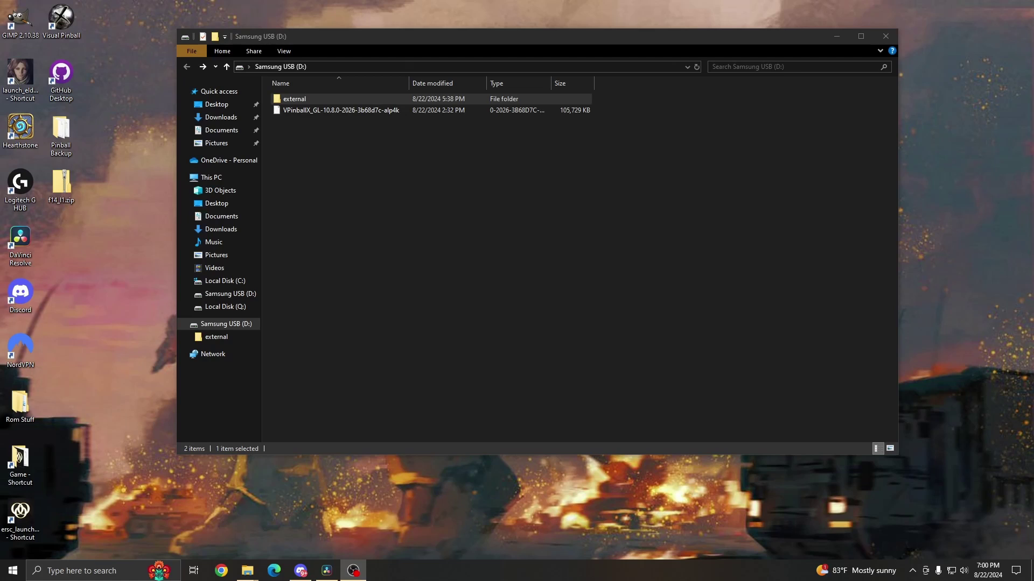
Step: Permanently delete the unzipped f14_l1 folder from external\vpx-f14tomcat\pinmame\roms on the USB drive
double_click(301, 99)
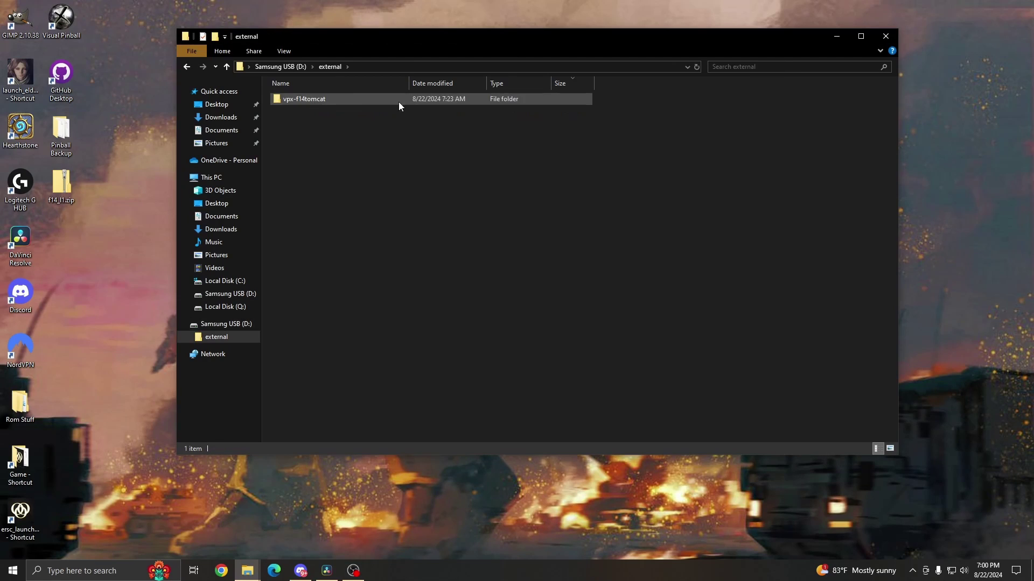
double_click(318, 103)
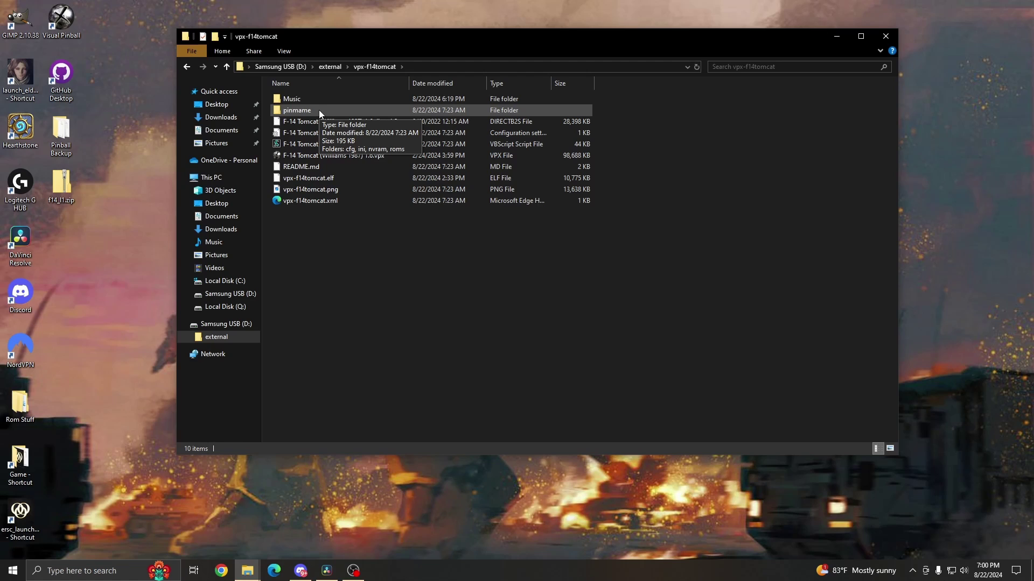
left_click(319, 110)
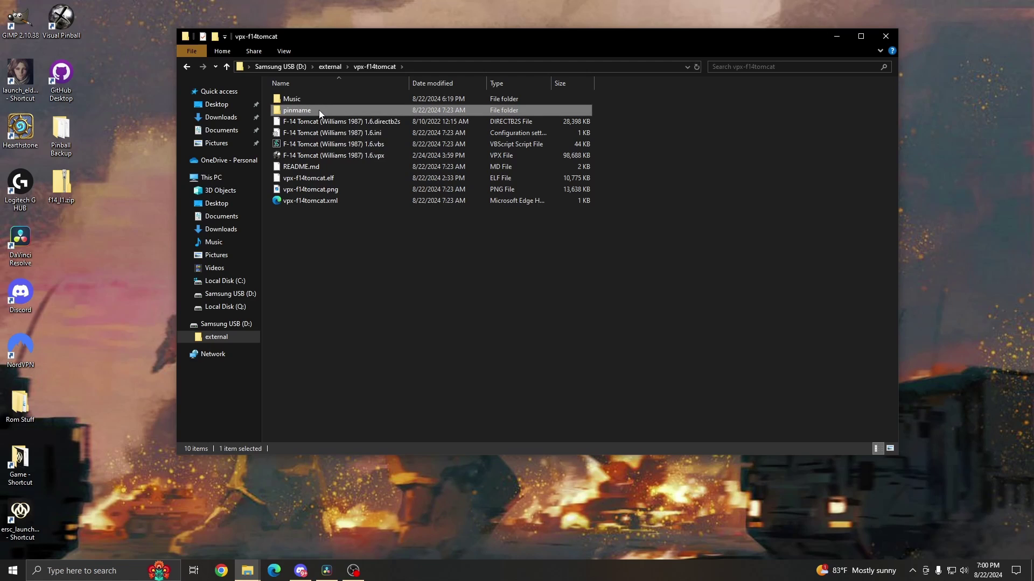
double_click(318, 109)
double_click(334, 130)
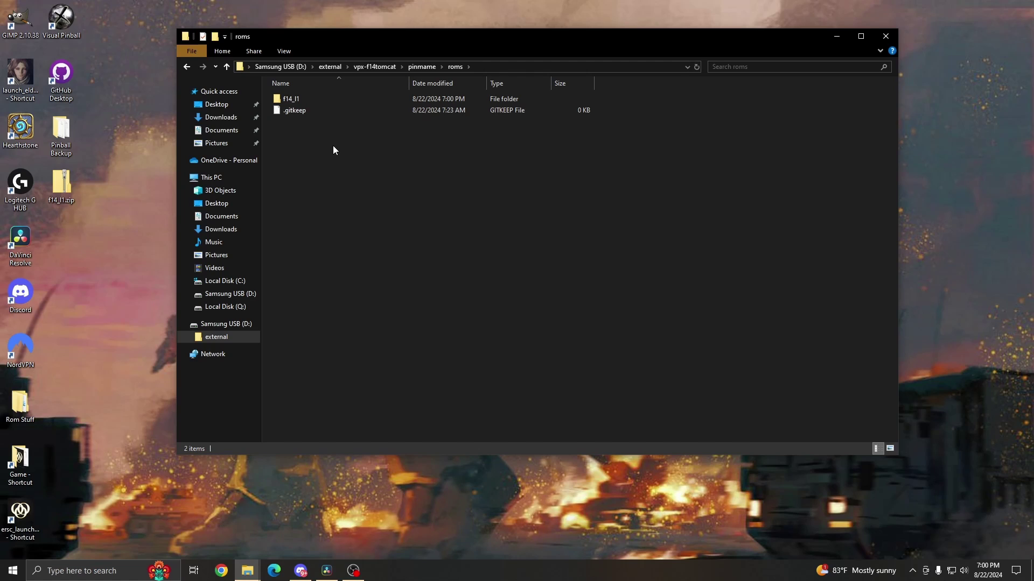
left_click(301, 98)
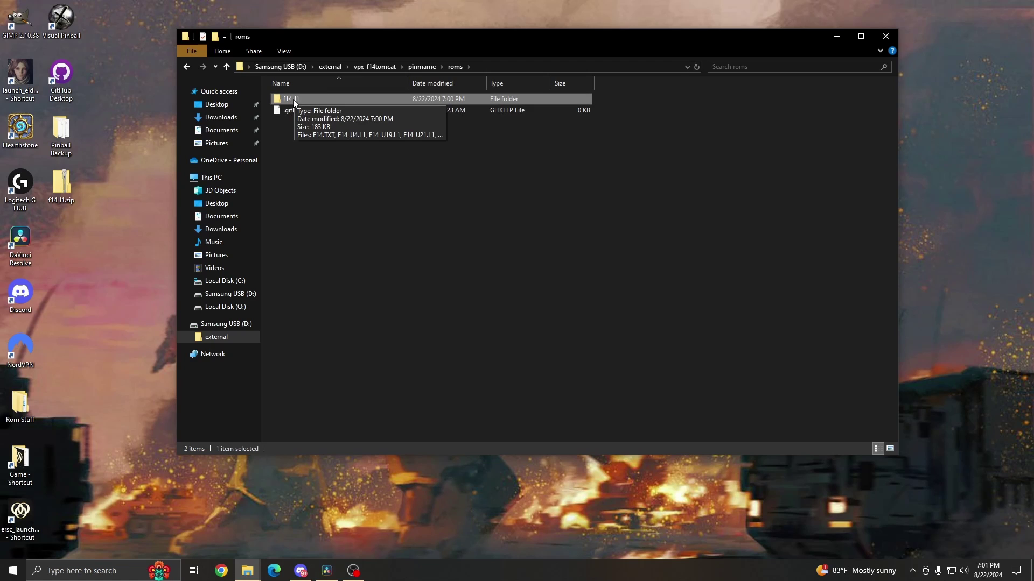
key("Delete")
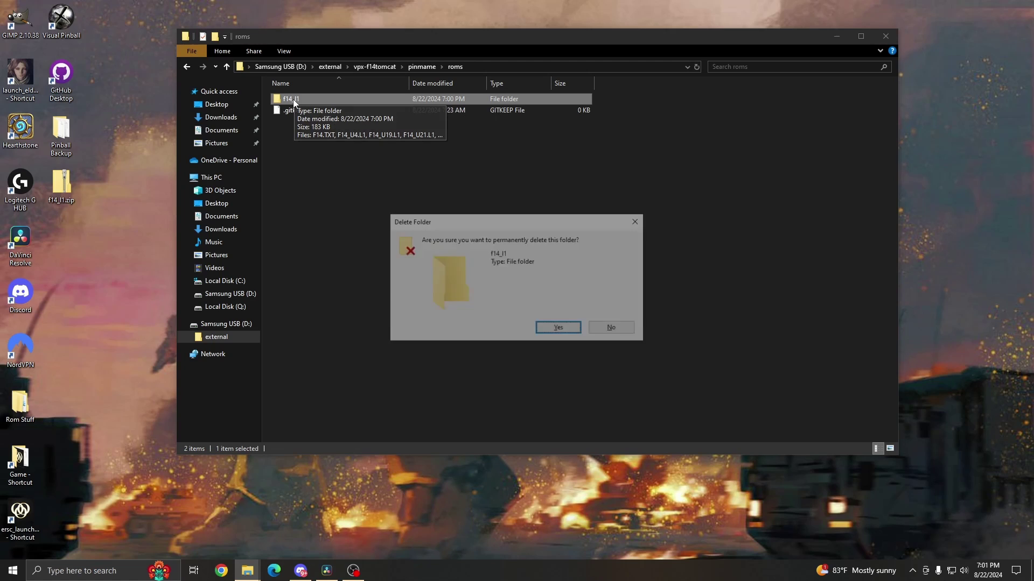
left_click(555, 329)
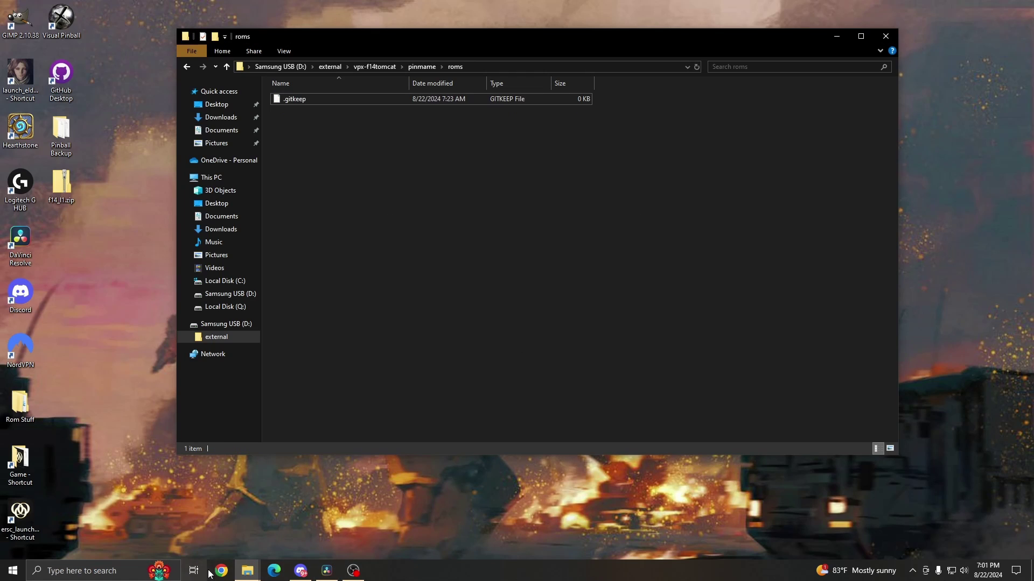
Step: Copy f14_l1.zip from the desktop into the USB drive's pinmame\roms folder and go back up out of it
mouse_move(247, 576)
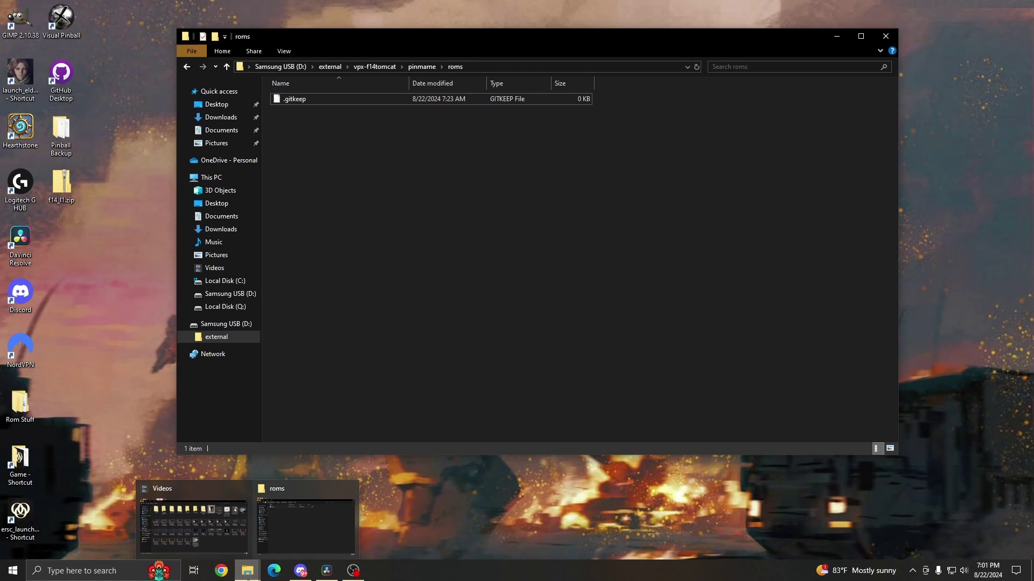
left_click(86, 242)
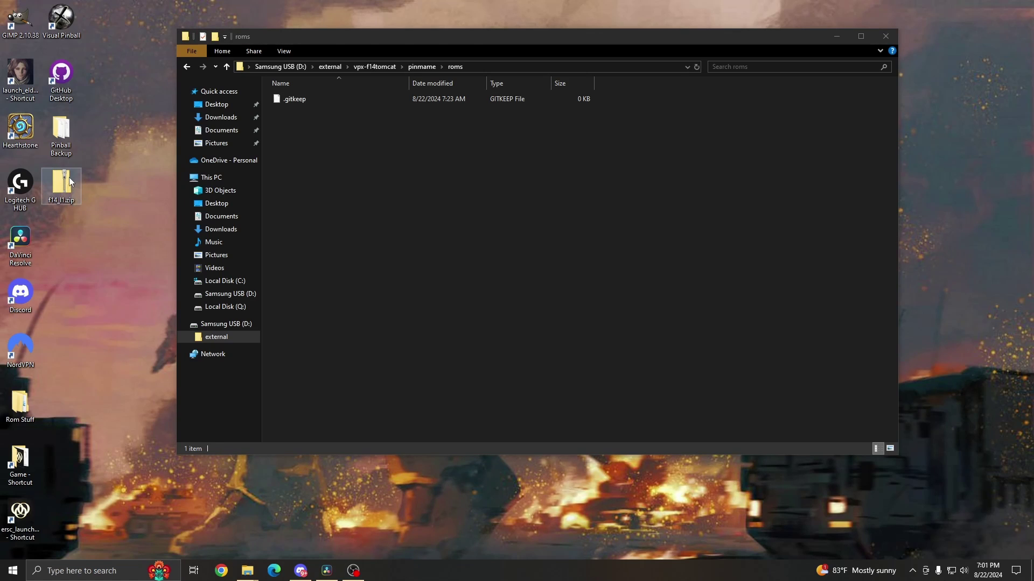
left_click_drag(60, 175, 306, 134)
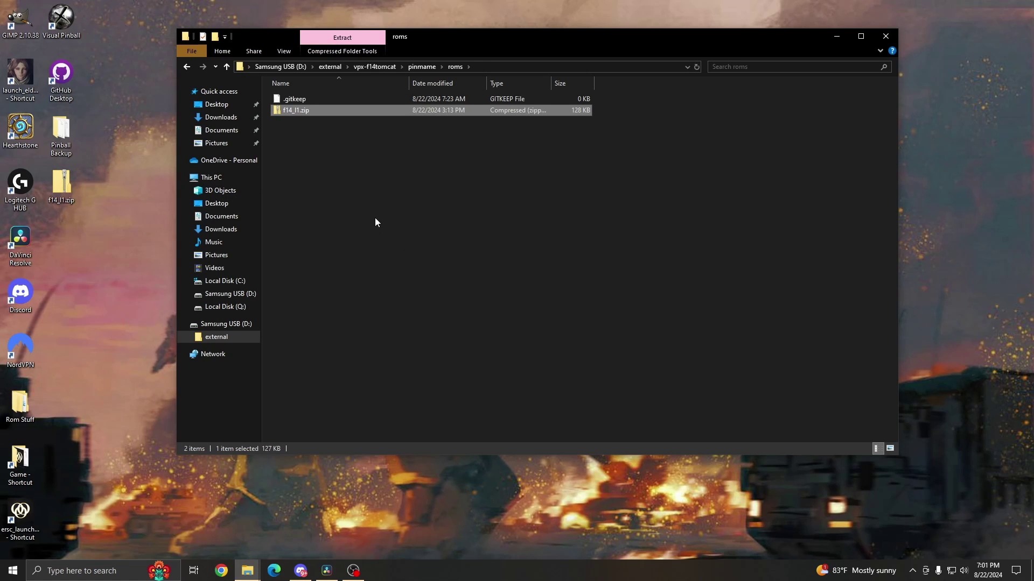
key("BackSpace")
key("BackSpace")
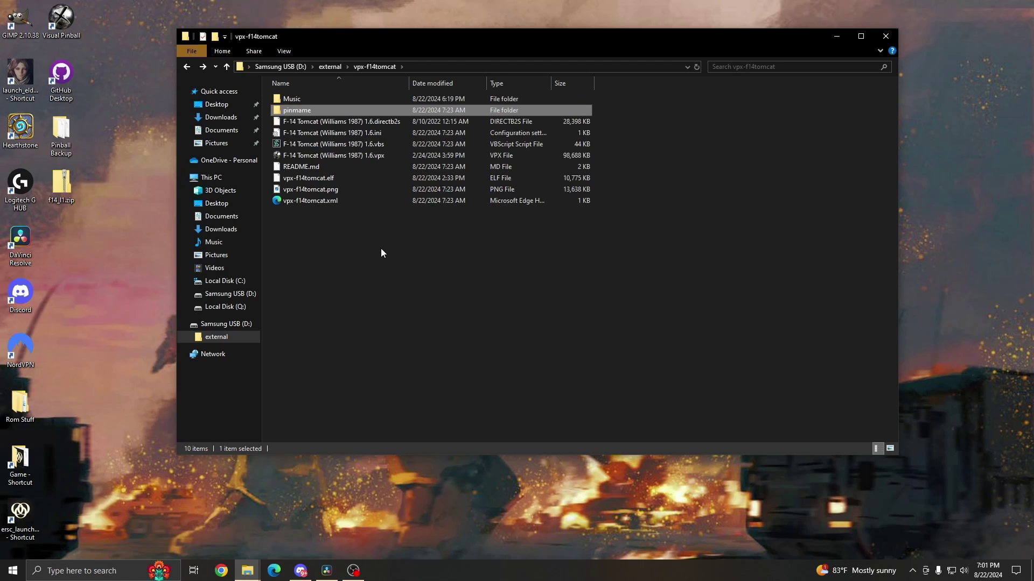
key("BackSpace")
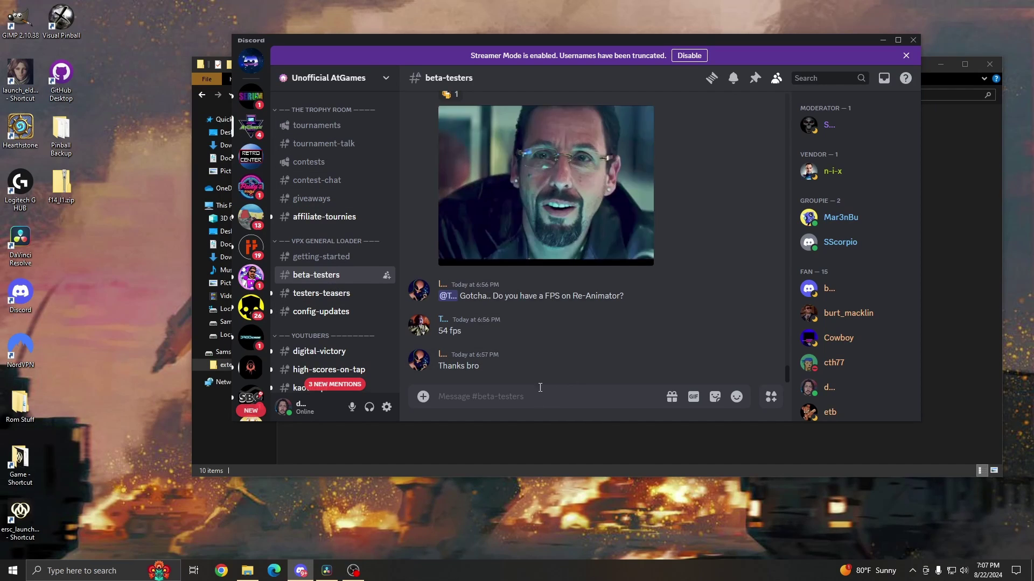
Step: Search the Discord server for "coin sound", view the matching beta-testers message, and return to the vpx-f14tomcat folder window
left_click(806, 80)
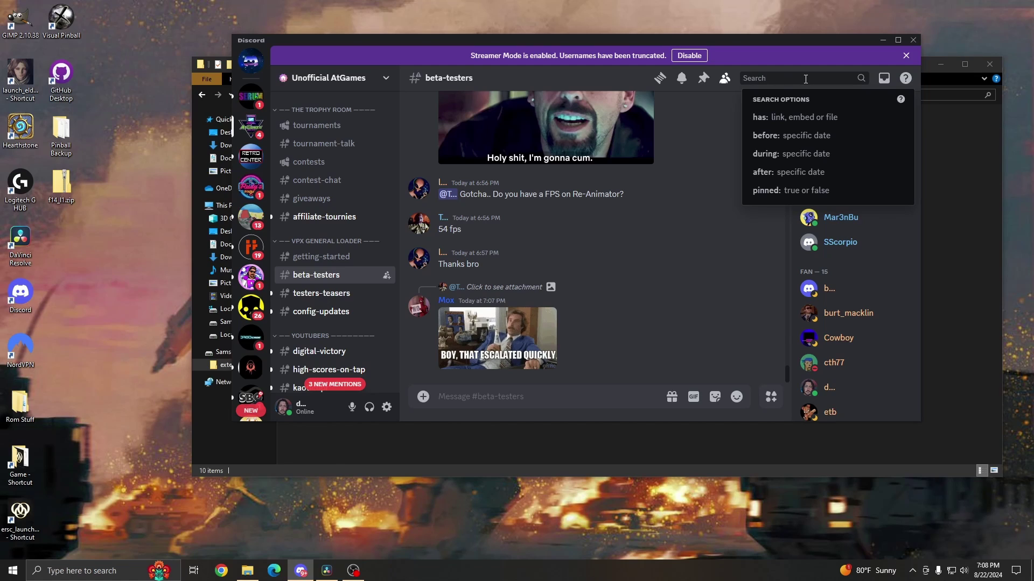
type("coin sound")
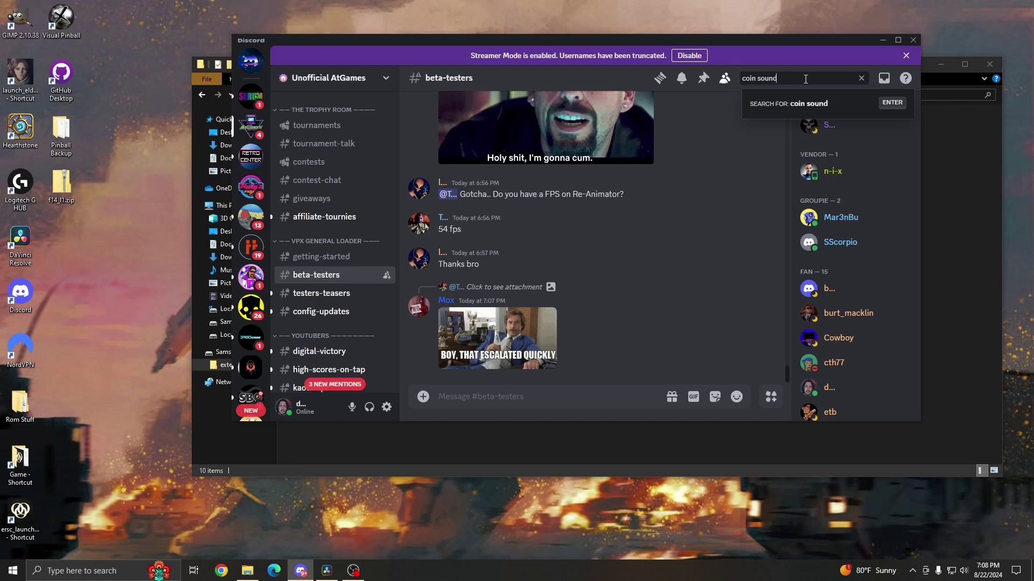
key("Return")
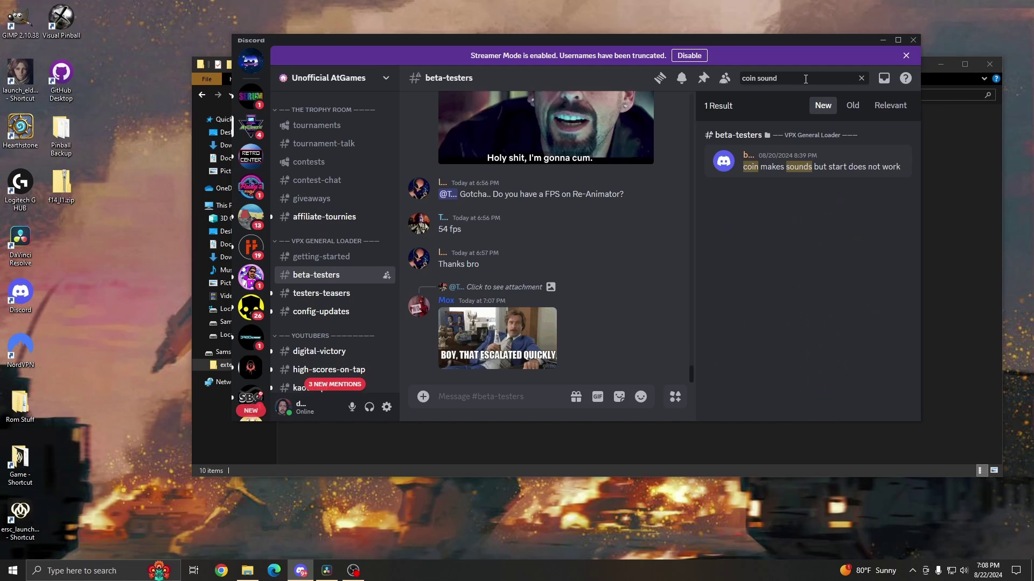
left_click(847, 168)
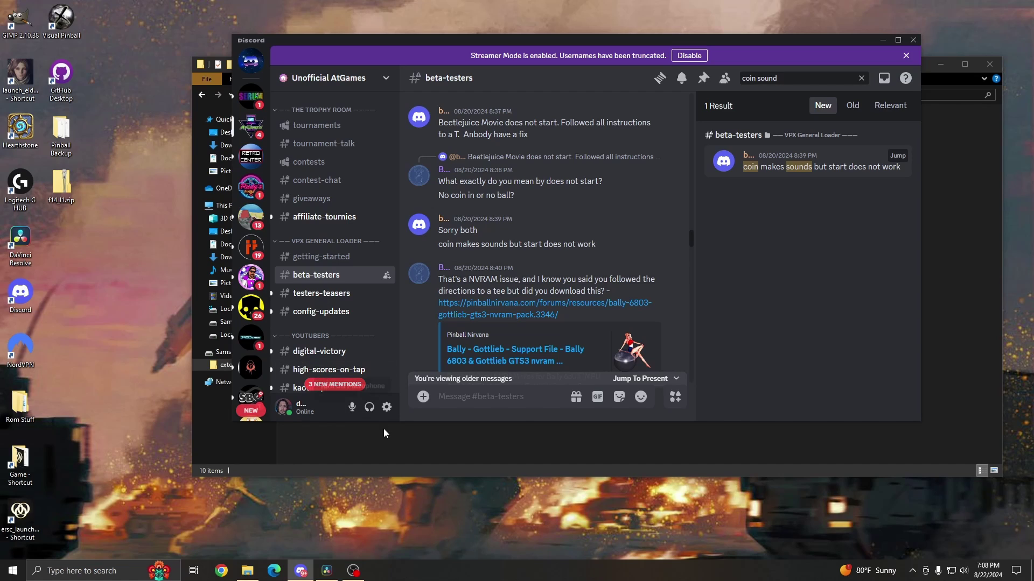
left_click(399, 438)
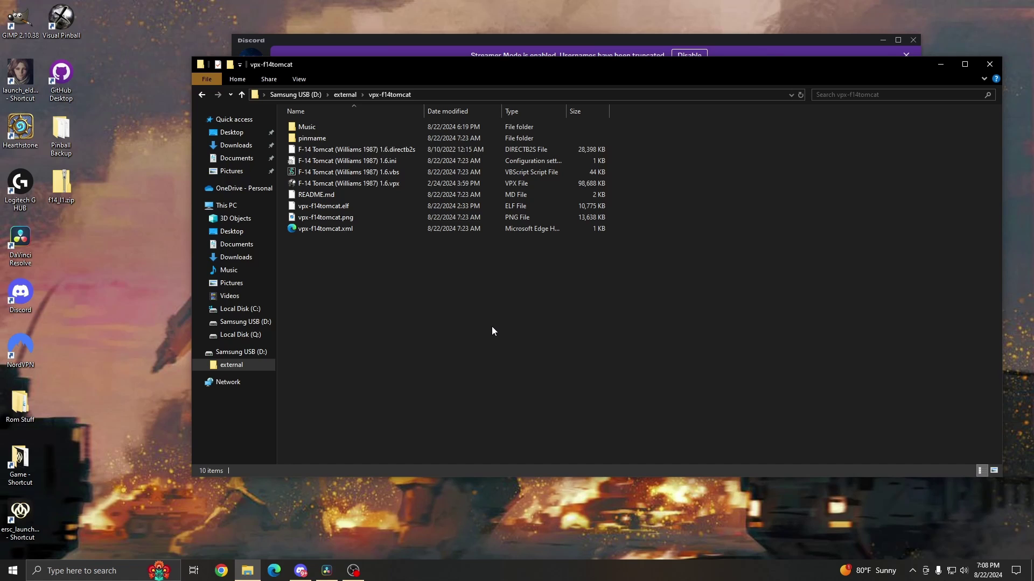
Step: Capture the vpx-f14tomcat folder's file listing, including its path, with the Snipping Tool
key("super")
type("sn")
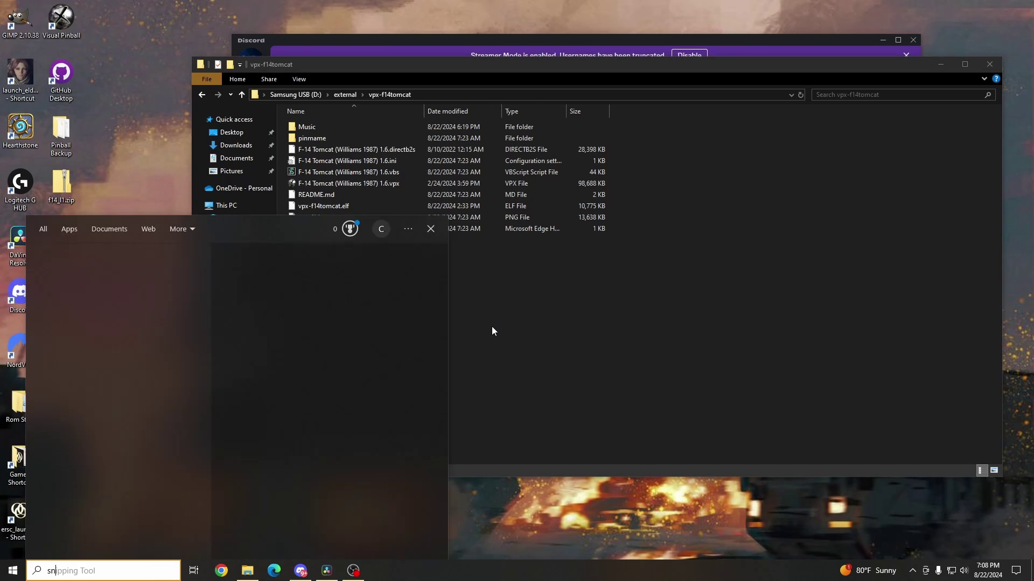
key("Return")
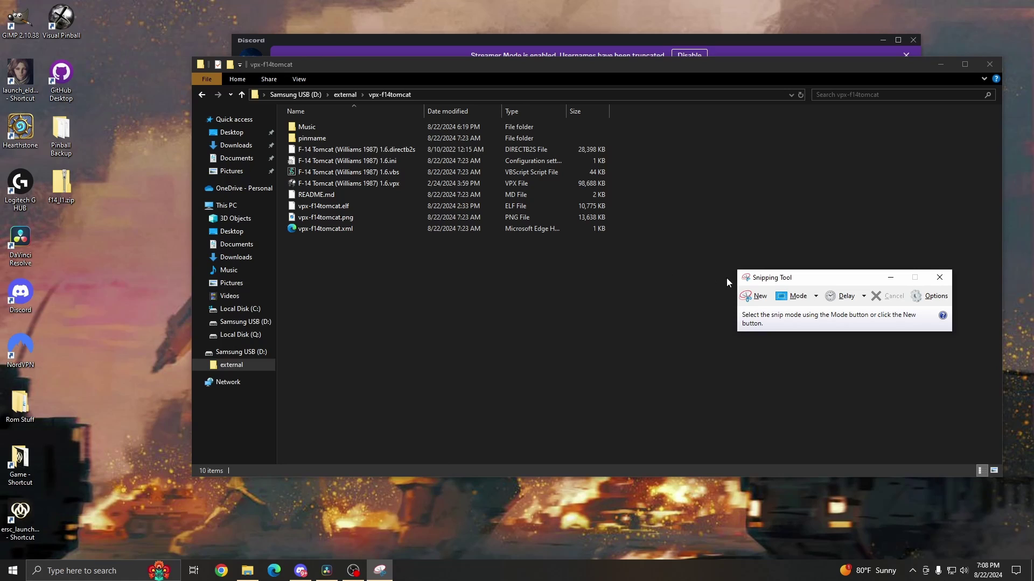
left_click(751, 301)
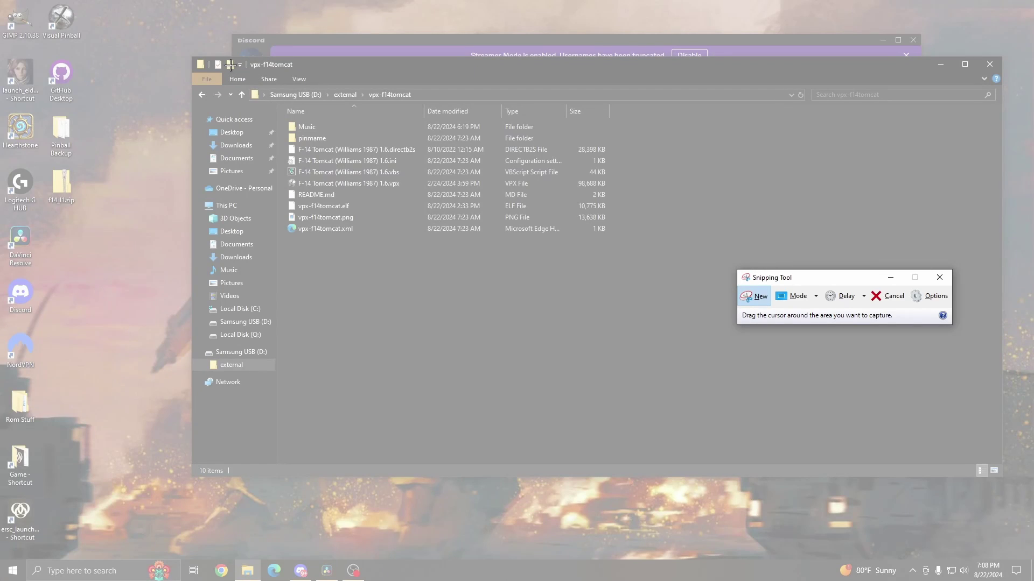
left_click_drag(232, 65, 690, 246)
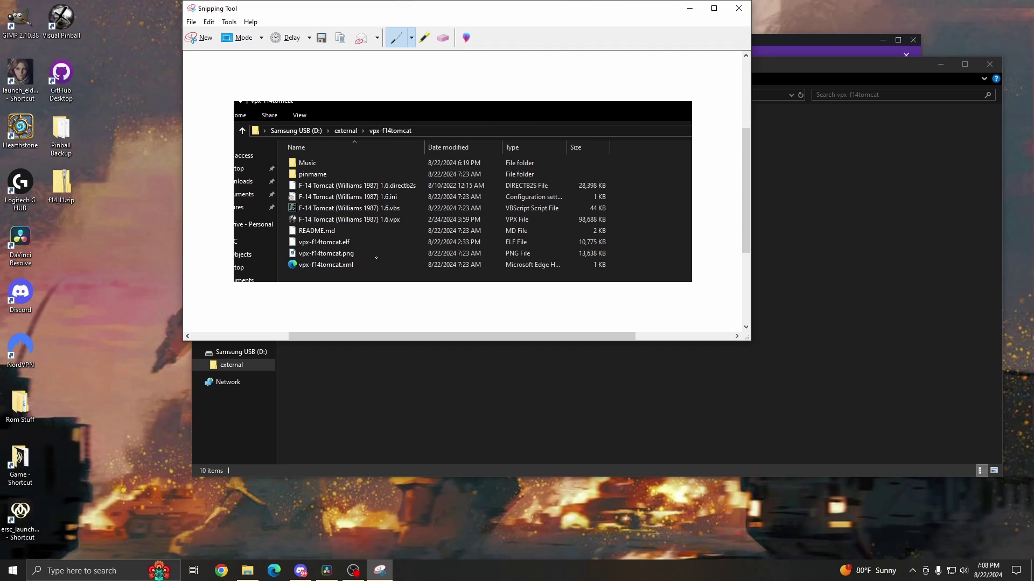
Step: Switch to Discord, attach the captured folder screenshot to a beta-testers message, and add the filler text "ewrwerwer oijhroike rhoiwerh ioweh"
left_click(300, 571)
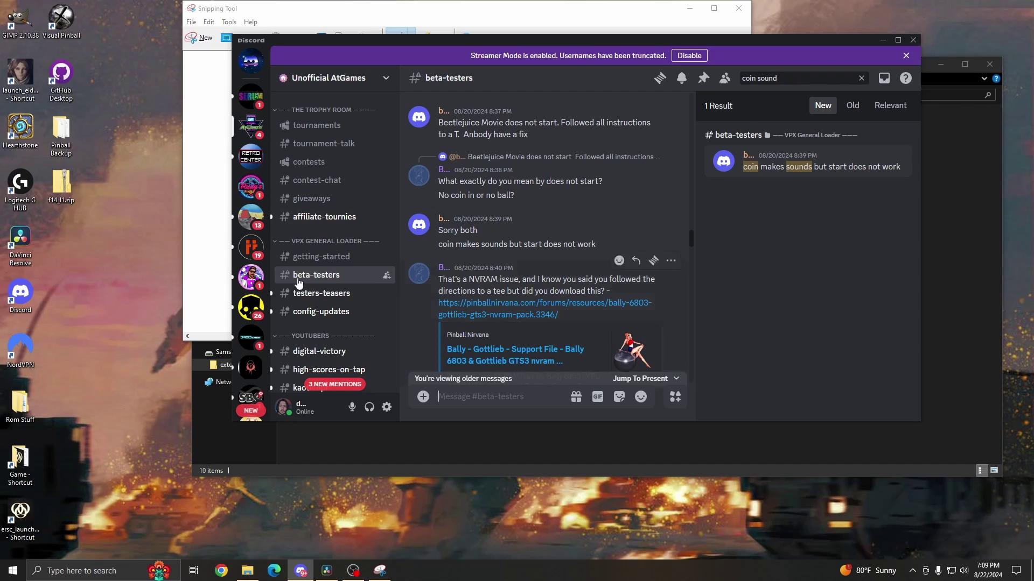
key("ctrl+v")
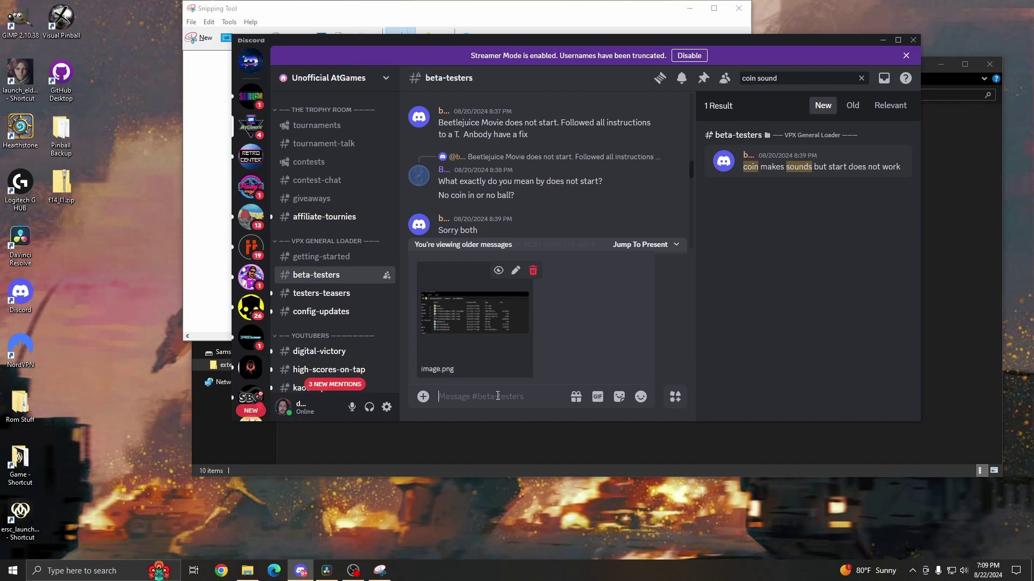
type("ewrwerwer oijhroike rhoiwerh ioweh")
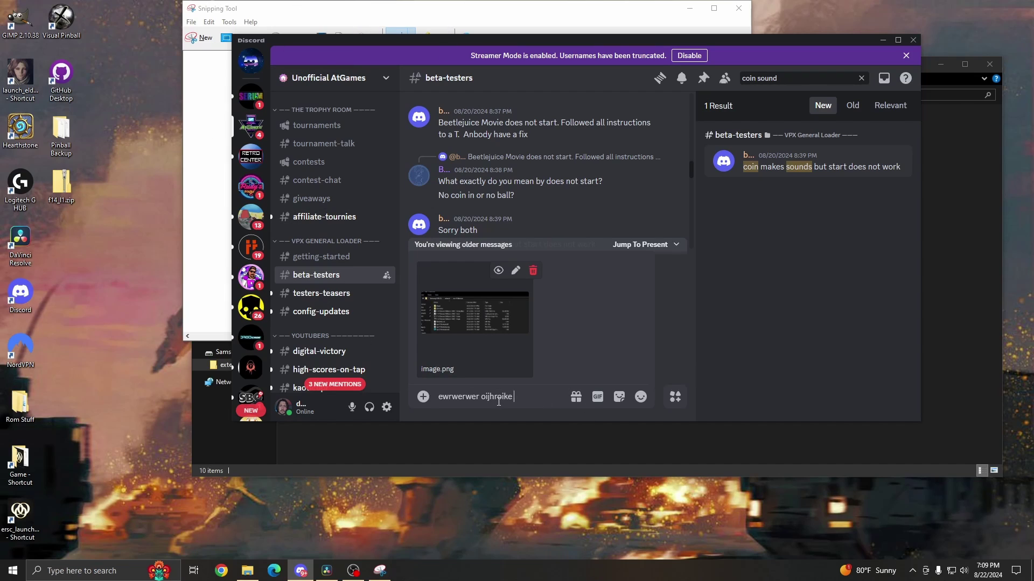